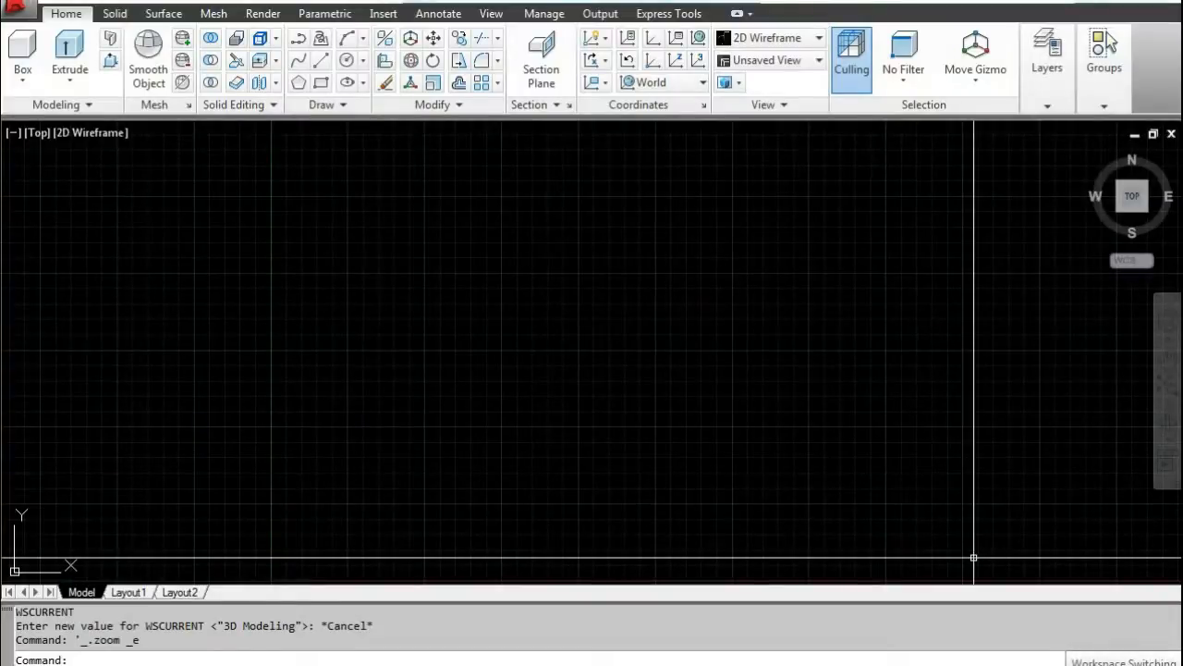
Step: Switch the workspace to AutoCAD Classic and close the floating smooth mesh toolbar
left_click(1153, 664)
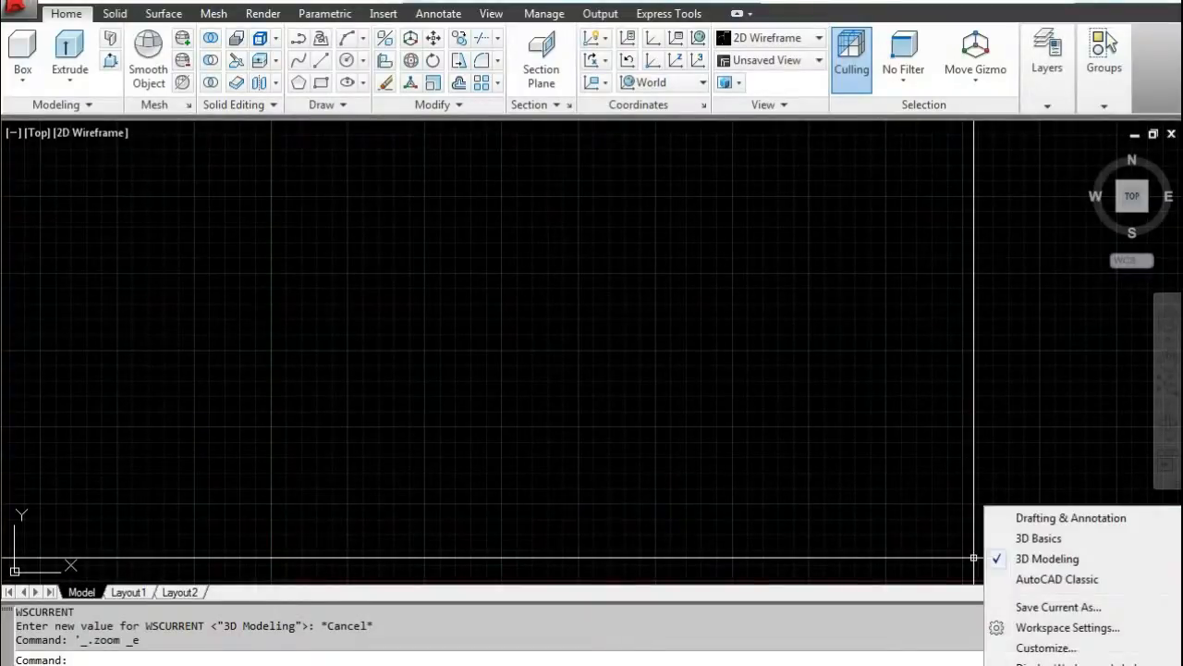
left_click(1045, 560)
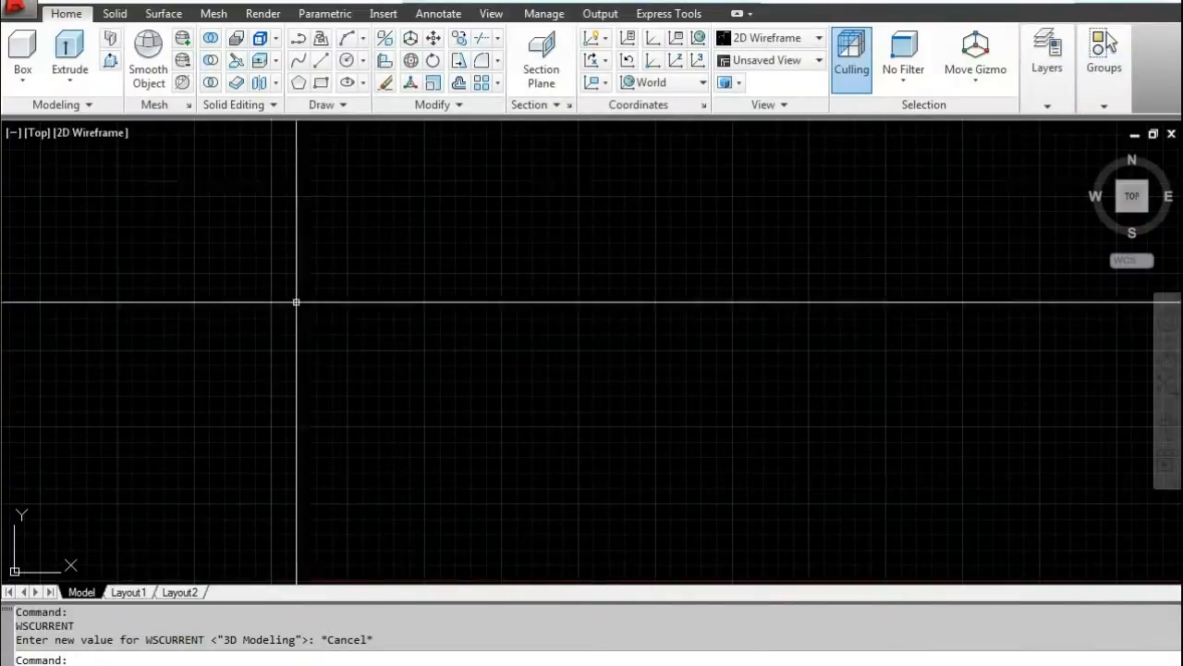
left_click(1074, 661)
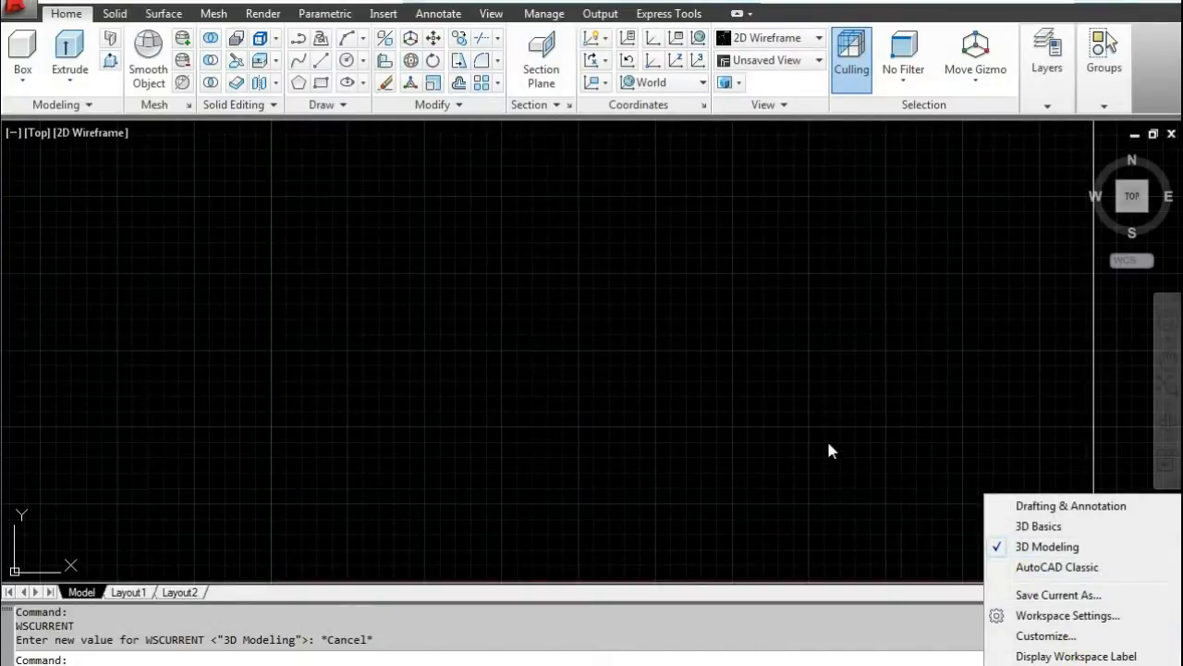
left_click(1017, 507)
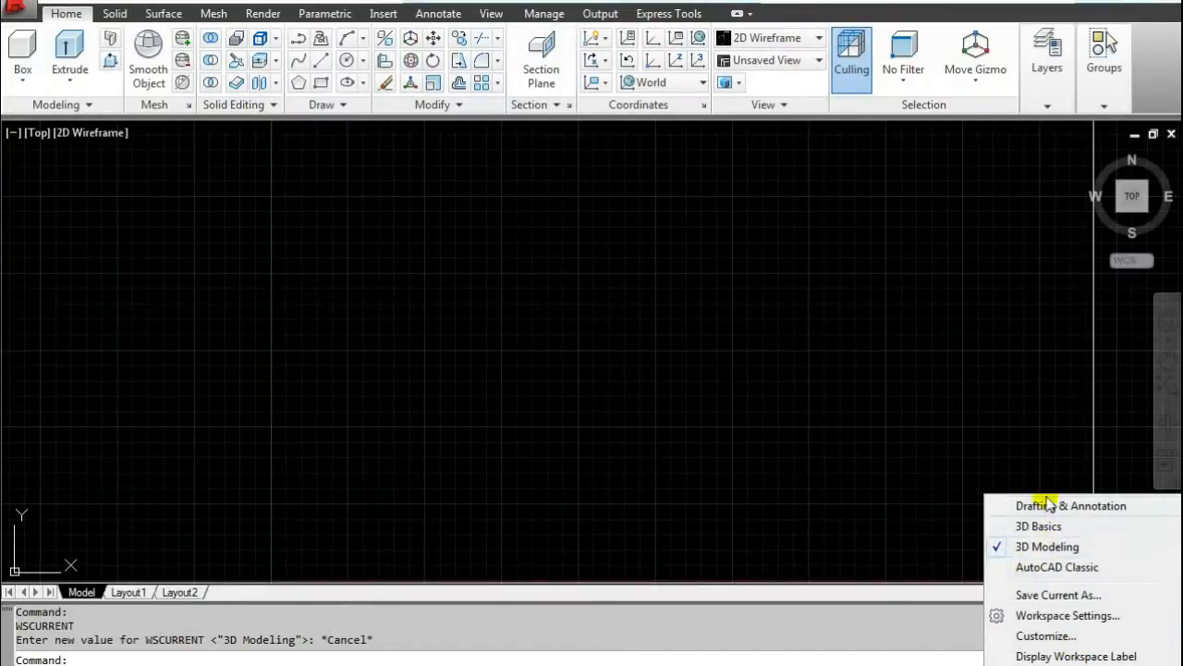
left_click(1031, 568)
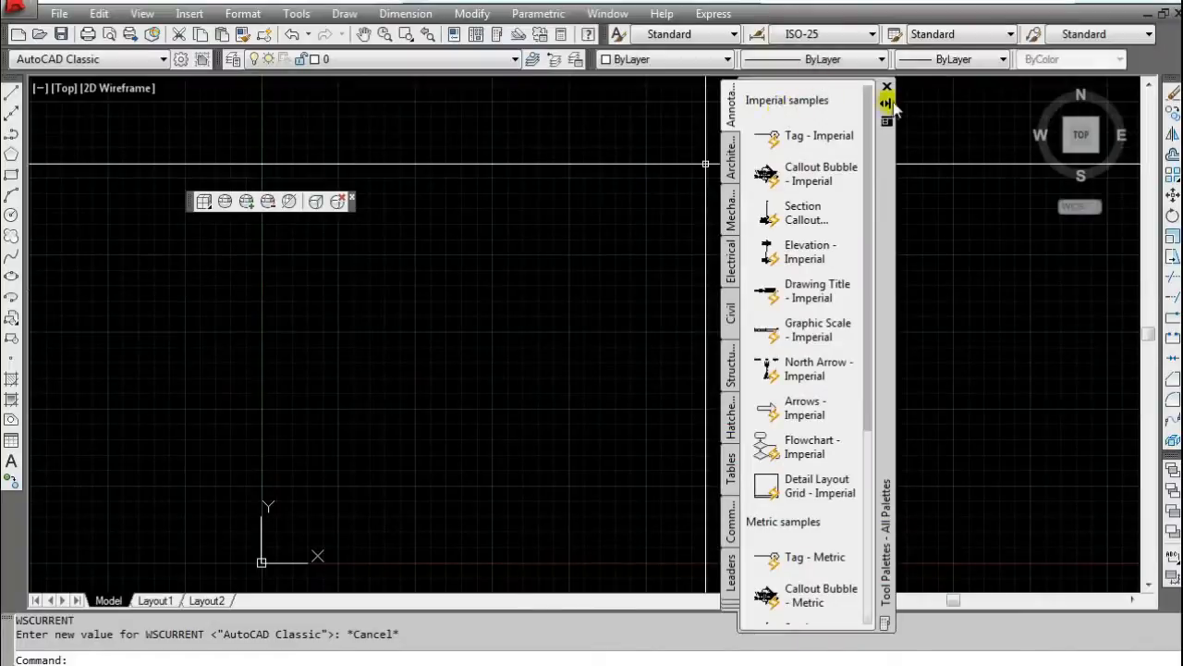
left_click(352, 200)
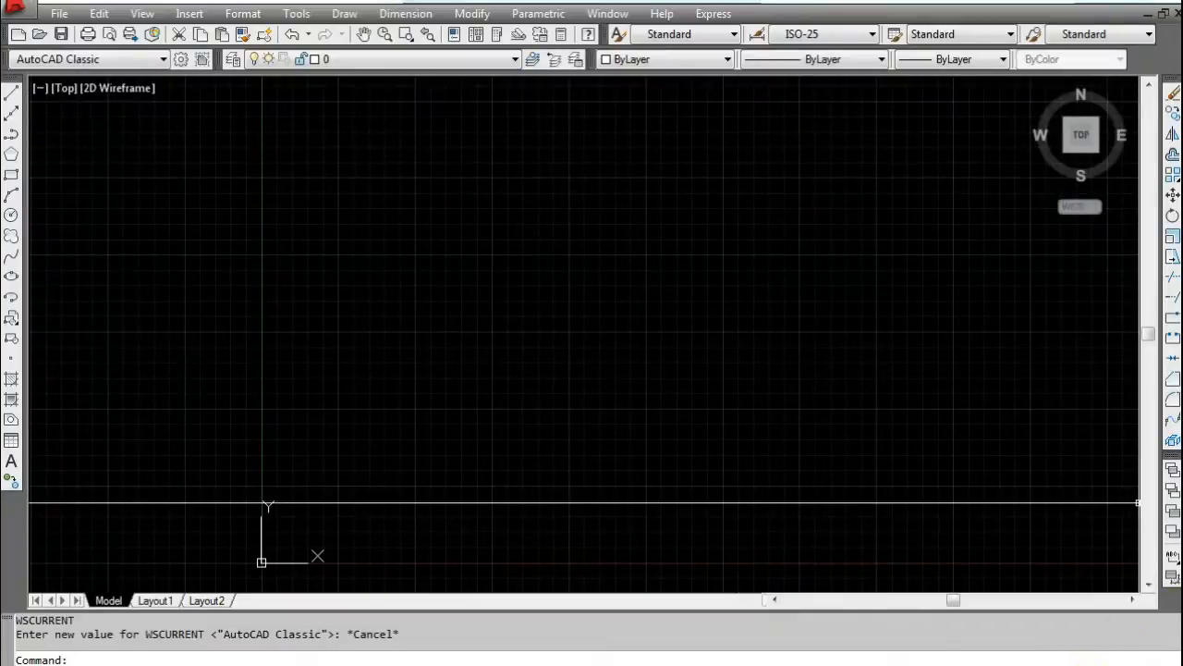
Step: Switch the workspace back to 3D Modeling
left_click(1084, 664)
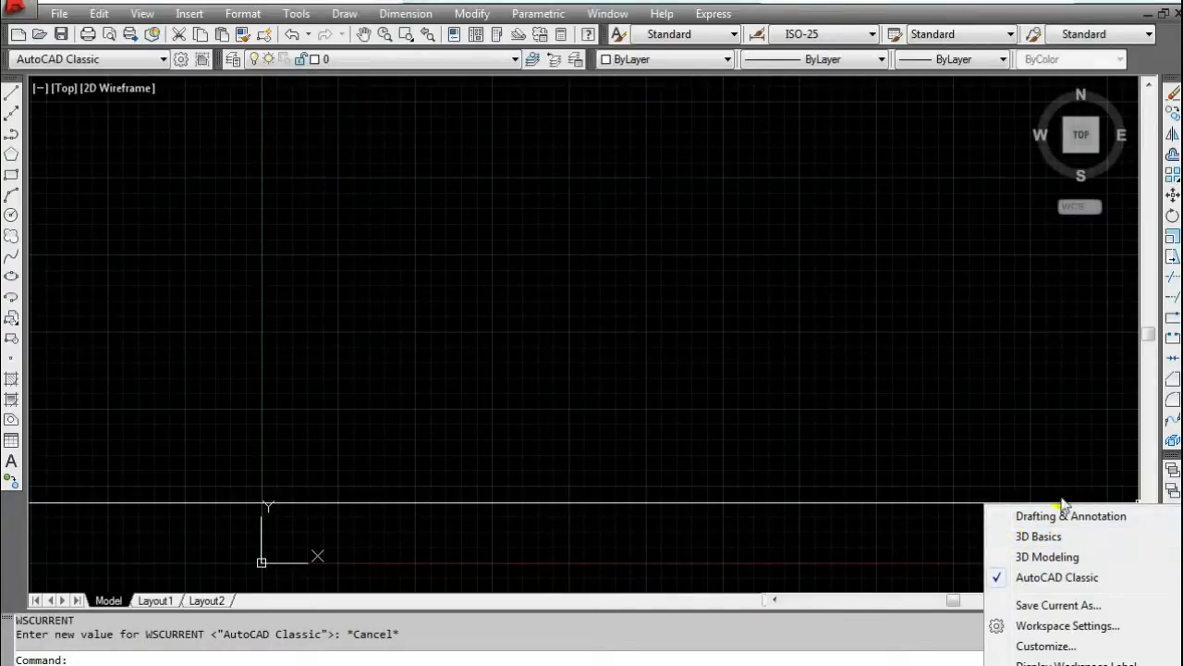
left_click(1047, 556)
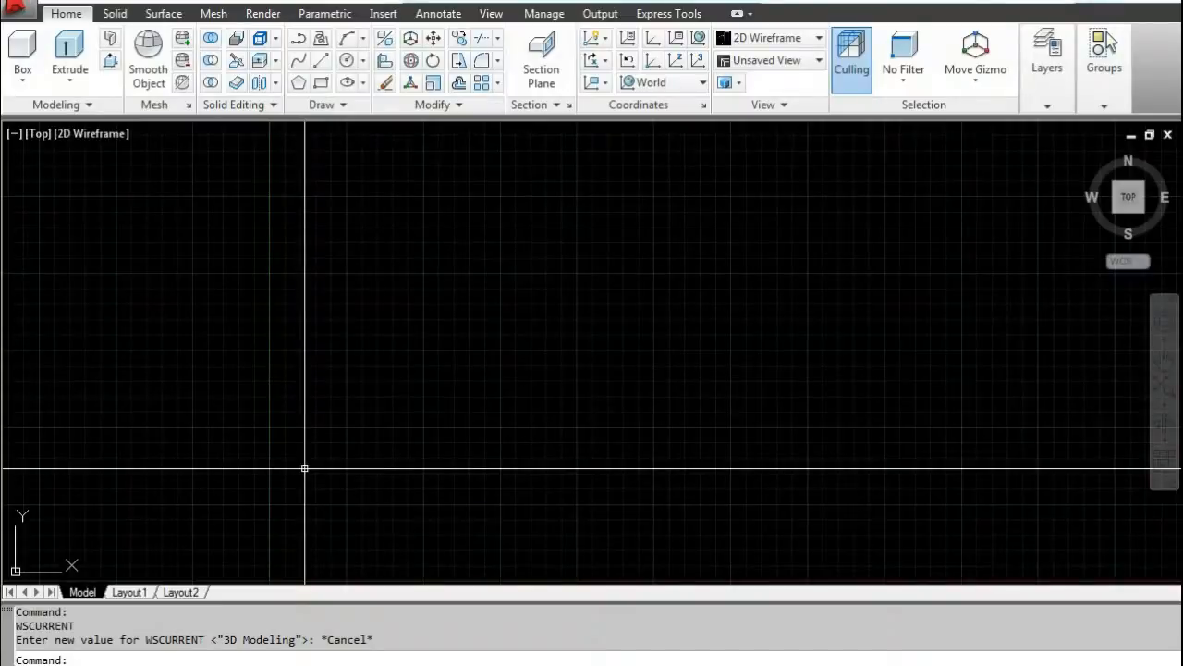
Step: Examine the command history and the available solid and surface modeling tools
mouse_move(243, 638)
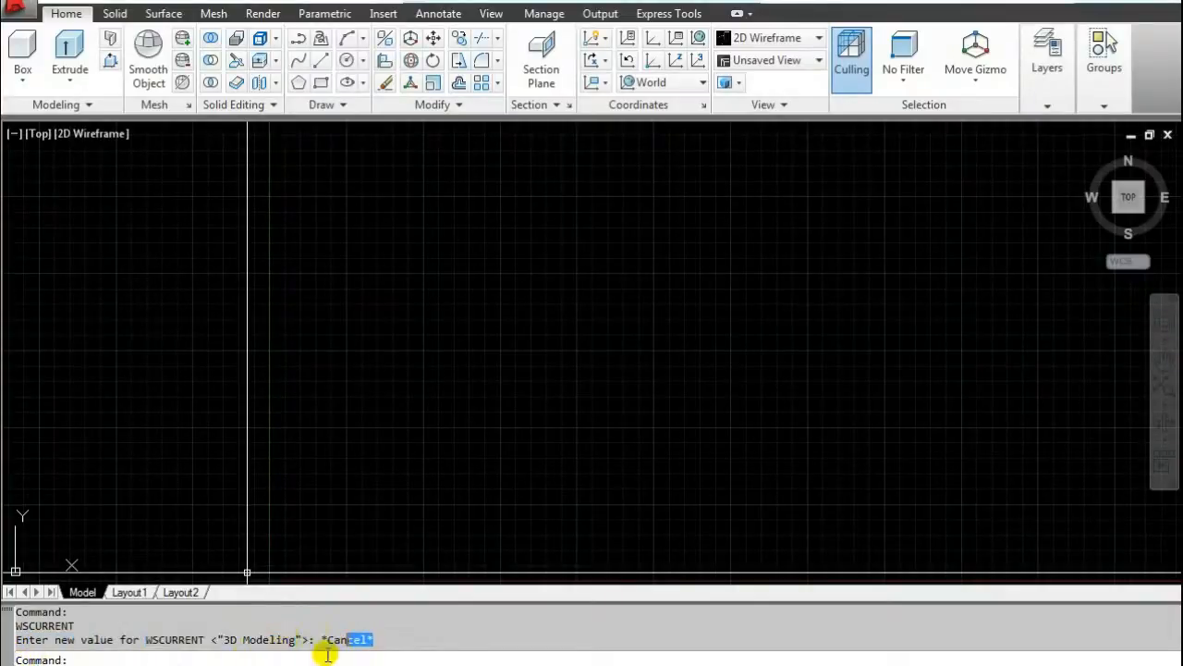
left_click(404, 635)
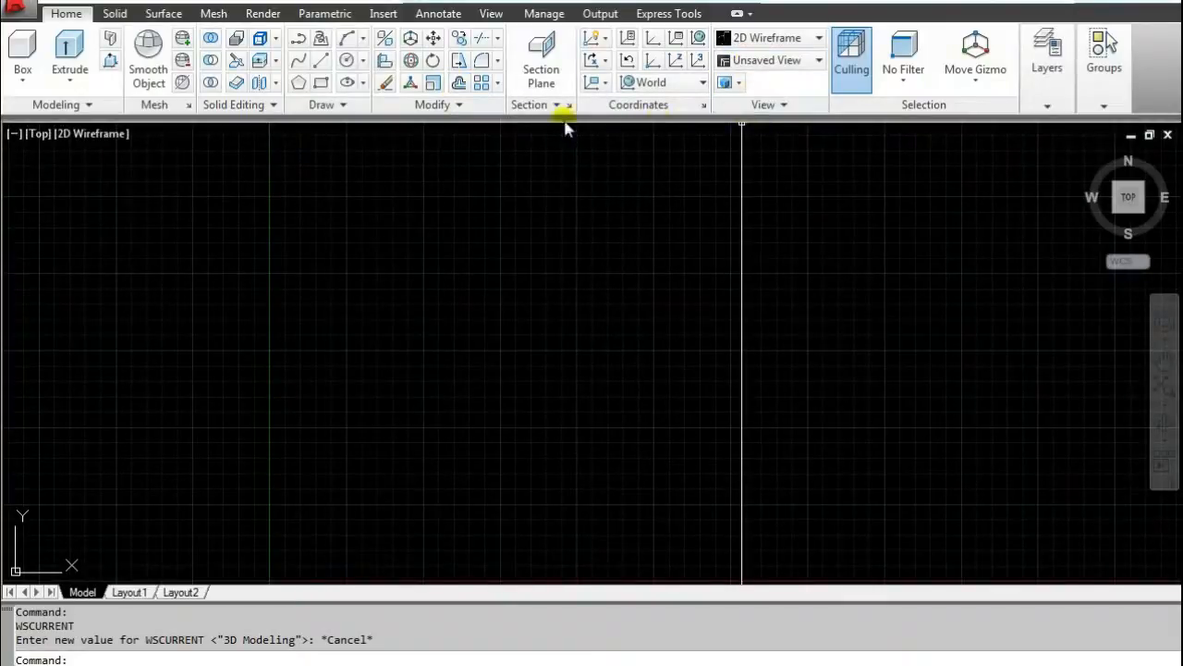
left_click(115, 14)
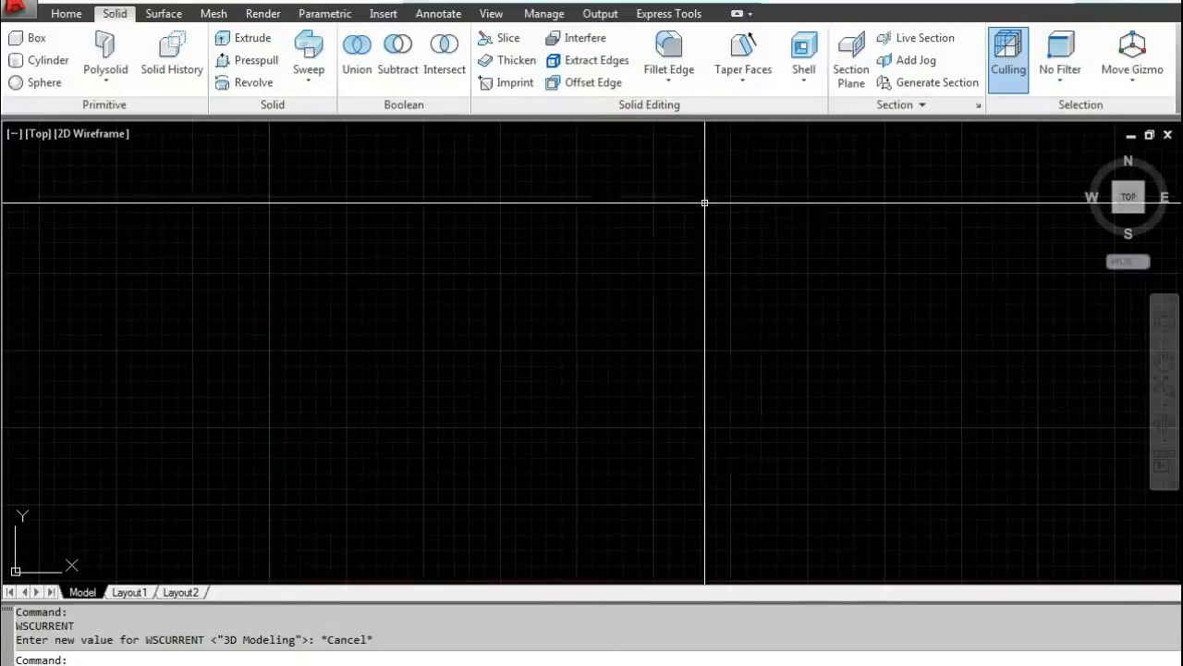
left_click(161, 14)
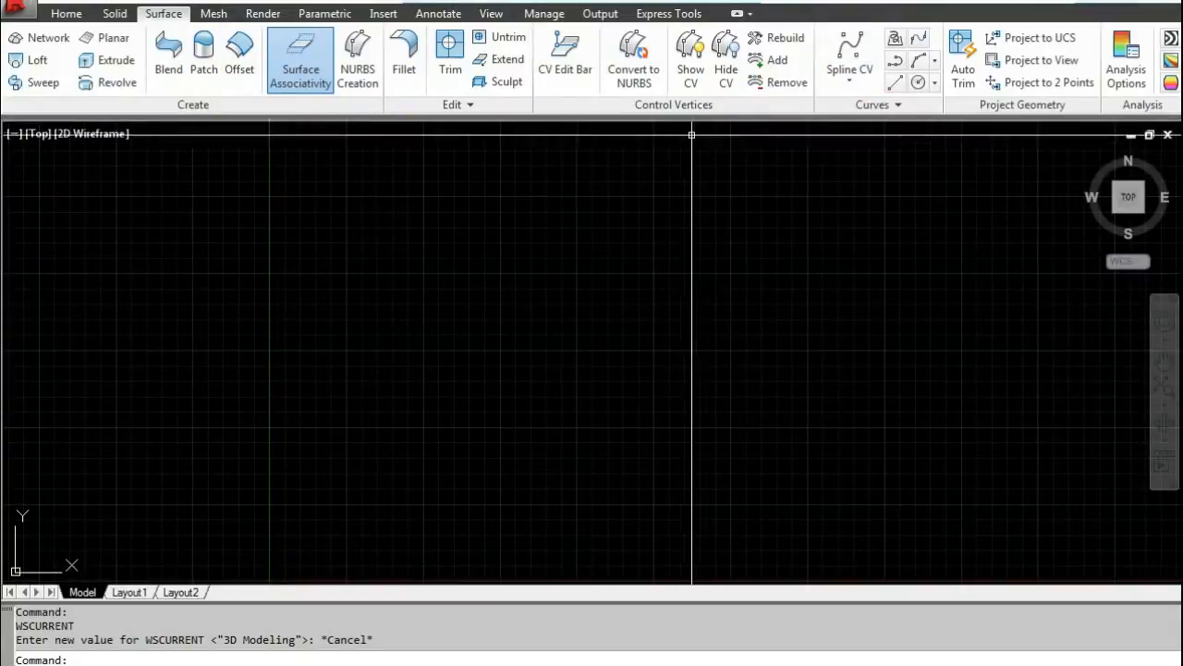
Step: Draw a mesh sphere near the middle of the empty drawing
left_click(217, 15)
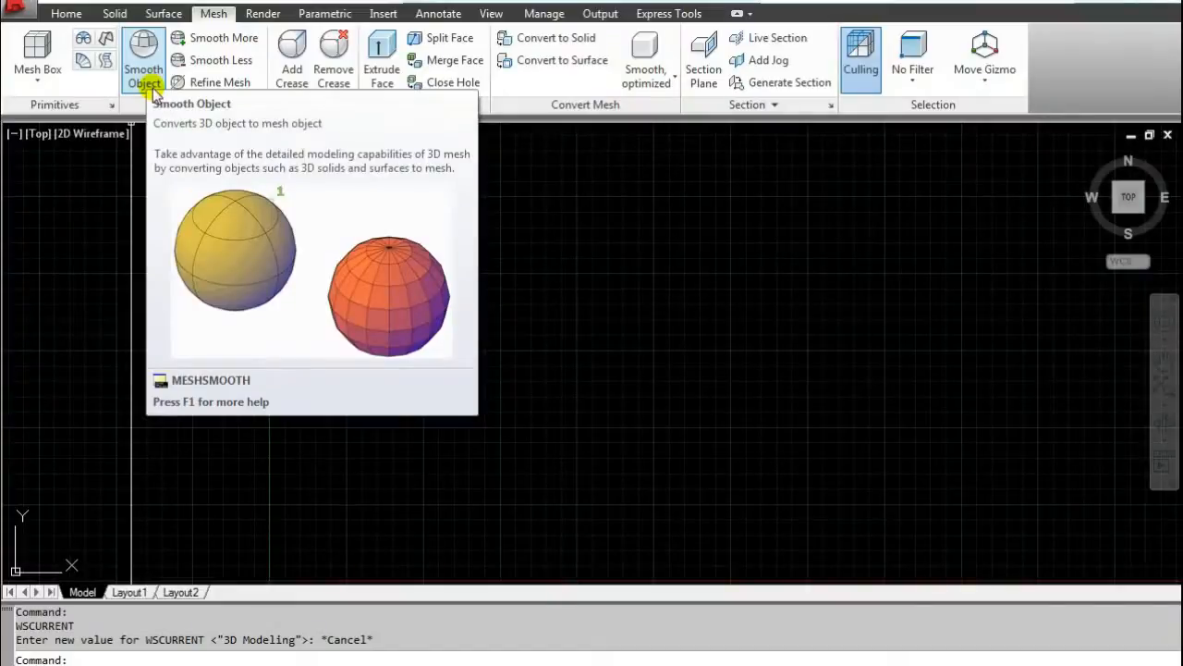
left_click(37, 79)
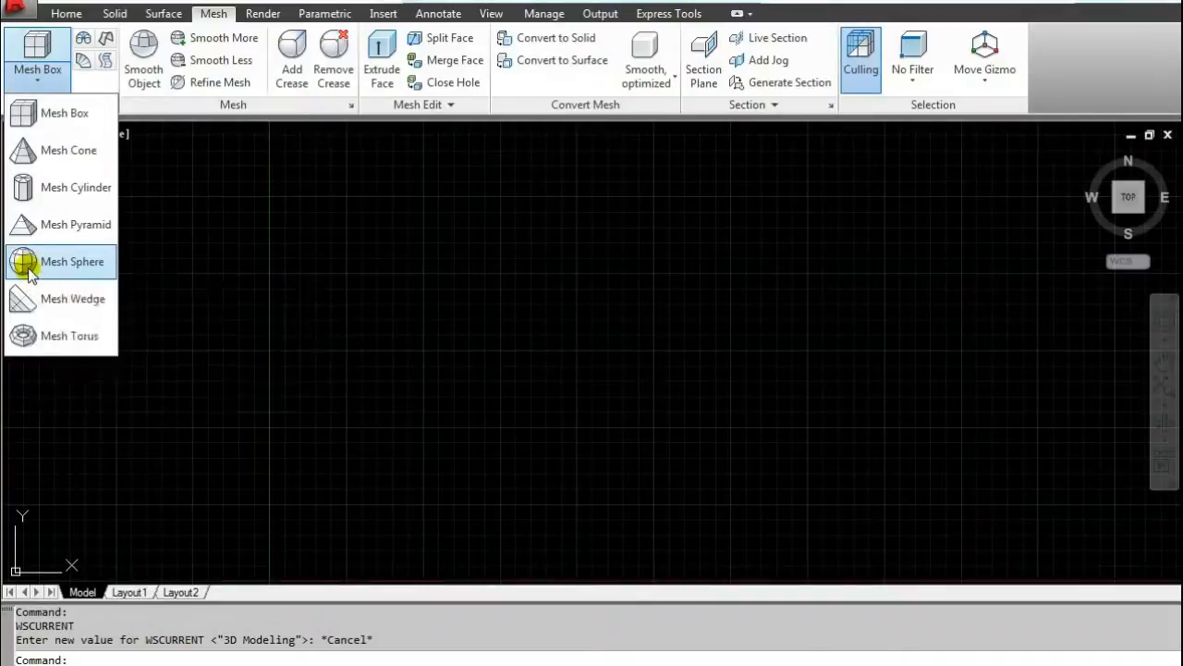
left_click(26, 263)
left_click(505, 378)
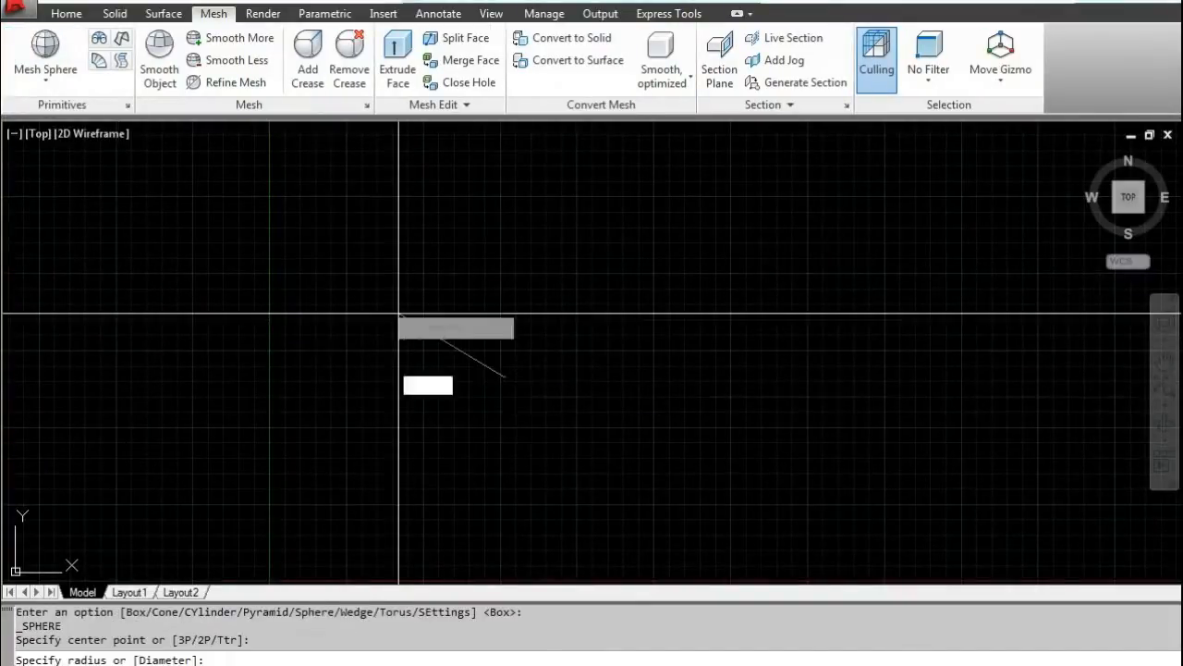
left_click(619, 312)
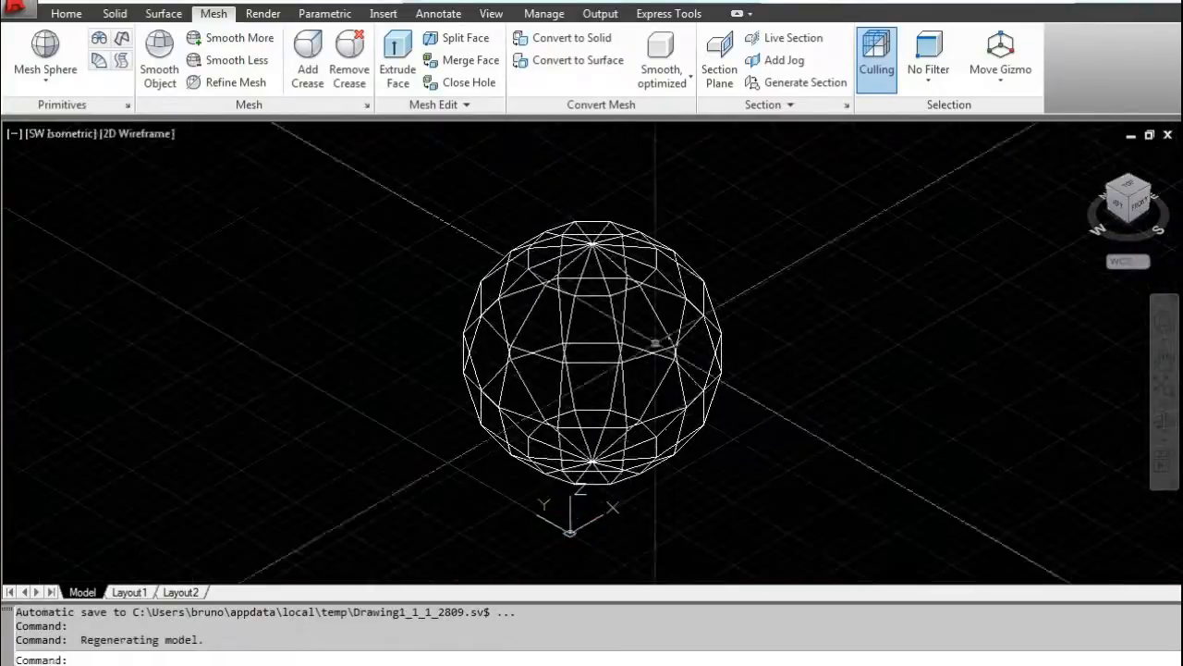
Step: Draw a solid sphere beside the mesh sphere, slightly smaller than it
left_click(115, 14)
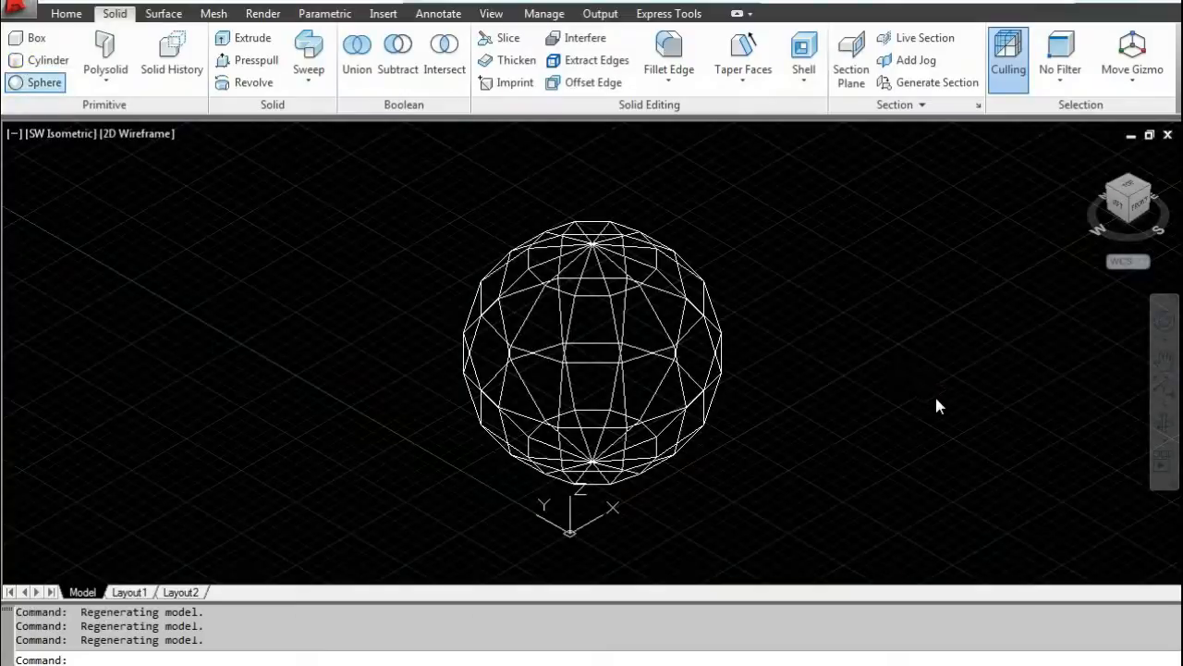
left_click(991, 441)
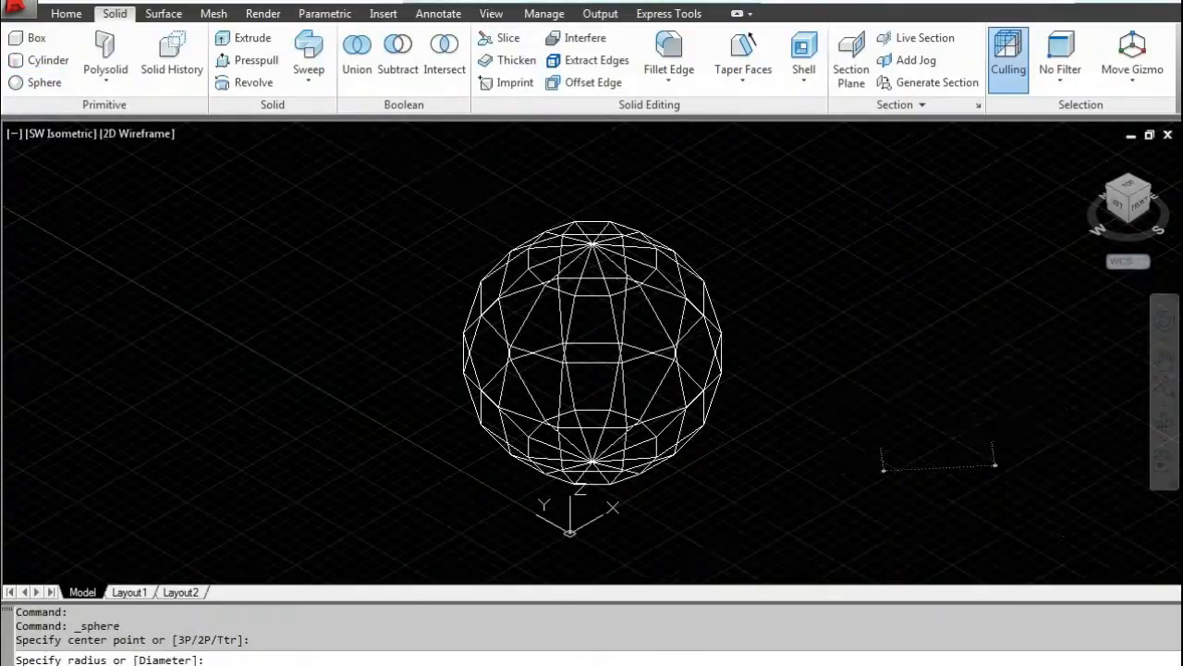
left_click(879, 442)
Step: Set the visual style to Conceptual to compare the mesh sphere with the solid sphere
mouse_move(773, 399)
middle_mouse_down()
mouse_move(619, 357)
mouse_move(655, 351)
middle_mouse_up()
type("vs")
key("Return")
type("c")
key("Return")
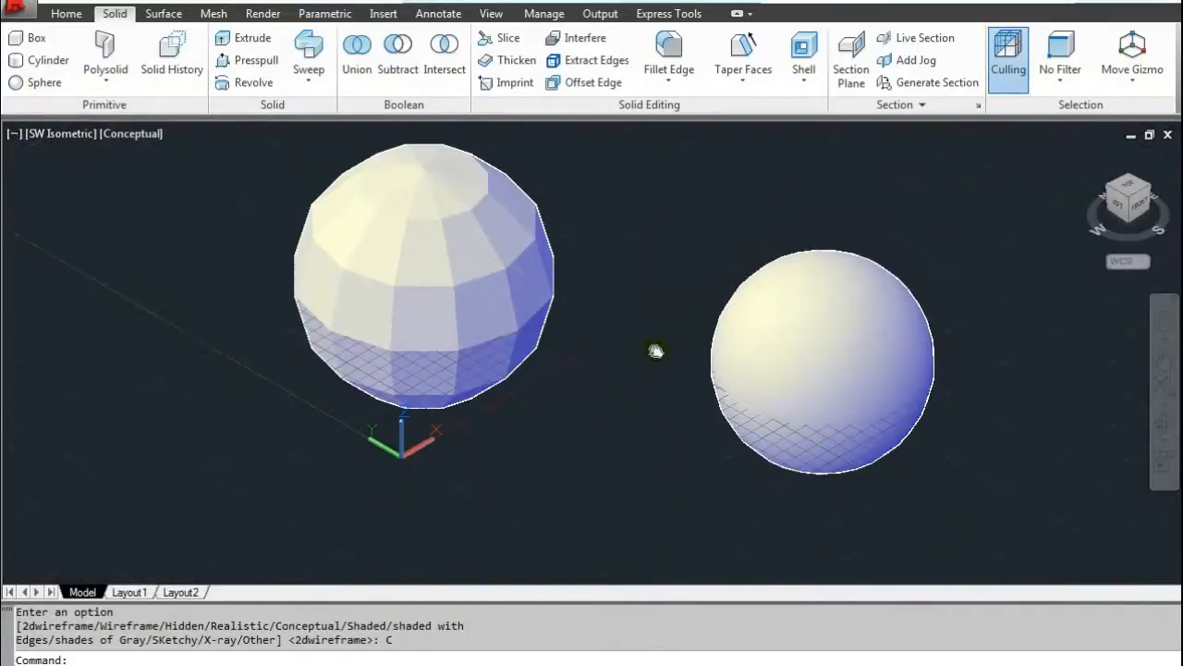
scroll(388, 250, "up", 4)
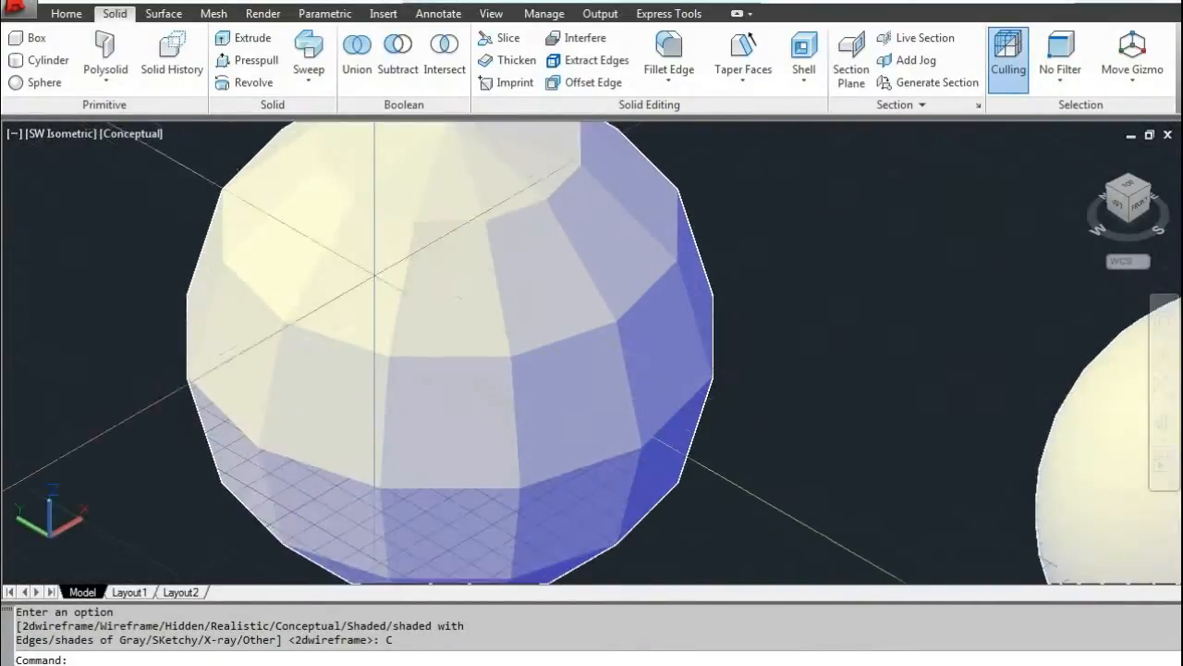
scroll(374, 276, "down", 5)
scroll(481, 204, "up", 2)
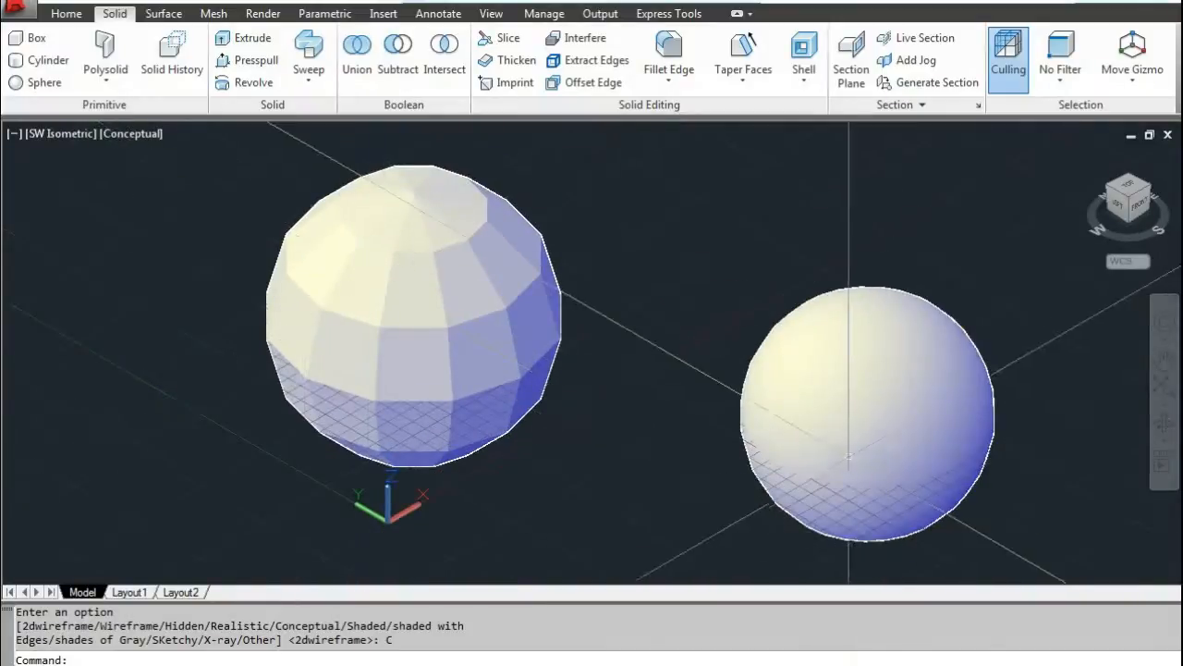
middle_click_drag(849, 456, 638, 409)
scroll(701, 356, "up", 2)
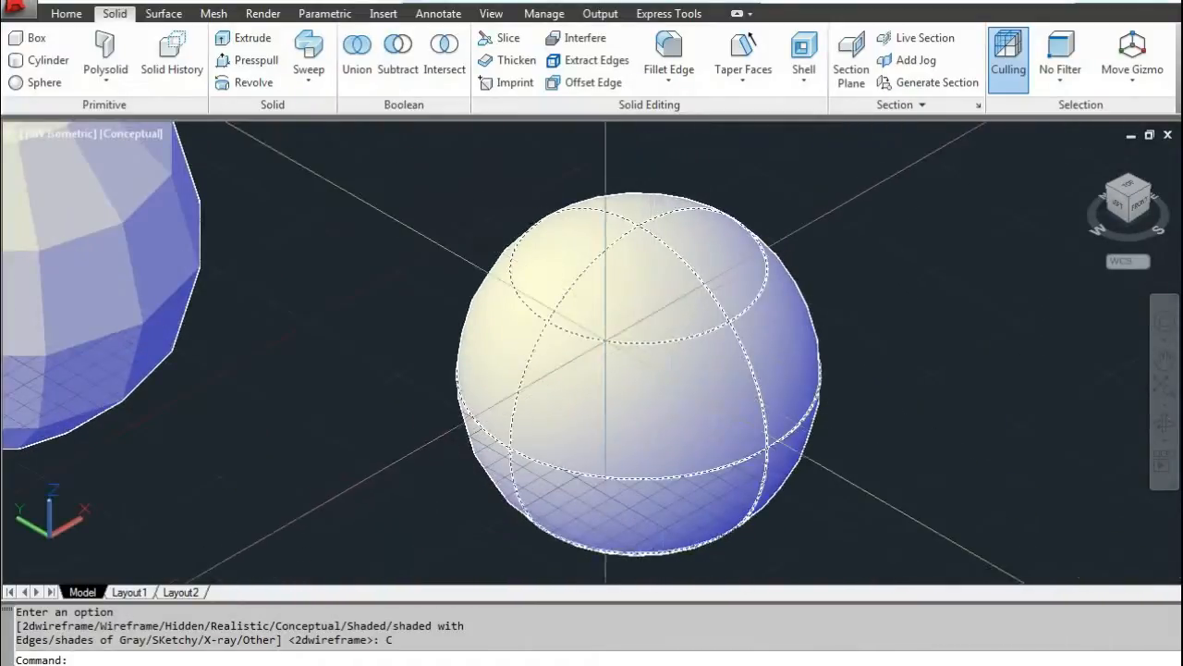
scroll(606, 342, "down", 3)
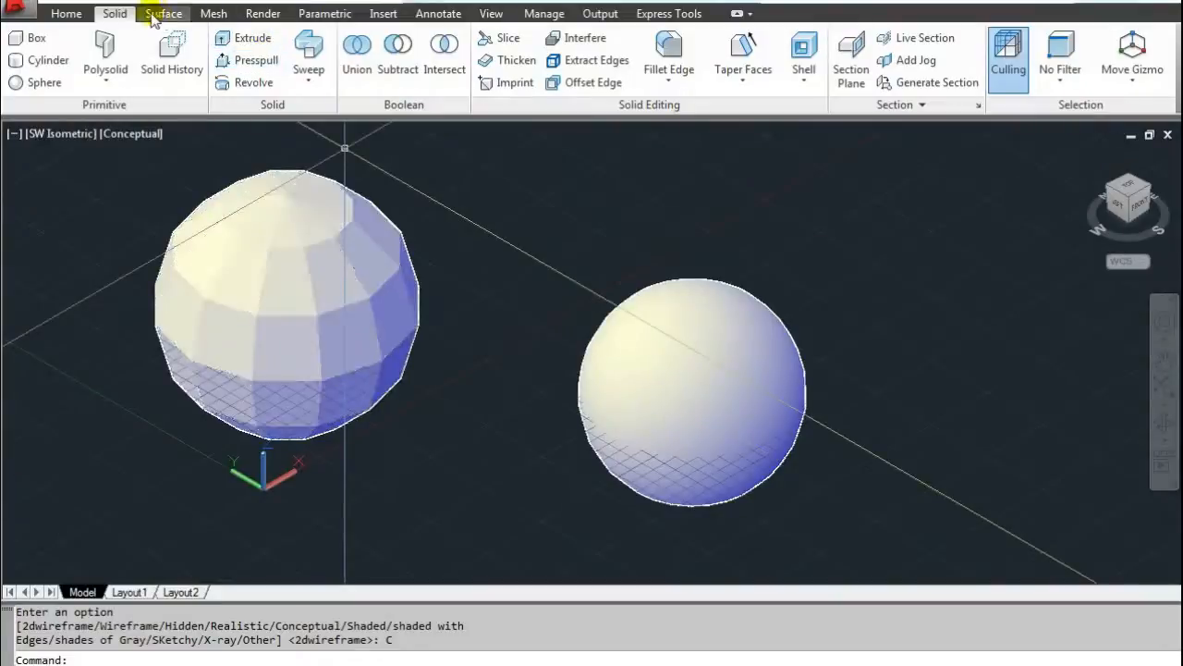
Step: Draw a long, narrow planar surface about 298 units long on the far side of the solid sphere from the mesh sphere
left_click(161, 14)
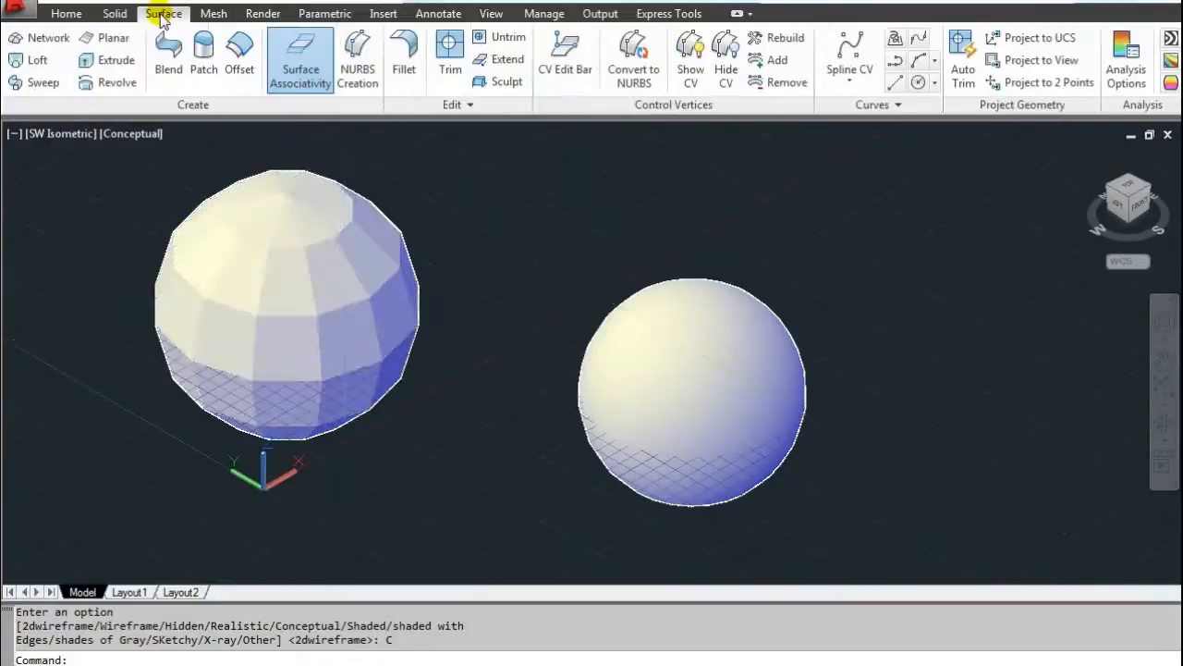
left_click(103, 42)
scroll(19, 175, "down", 3)
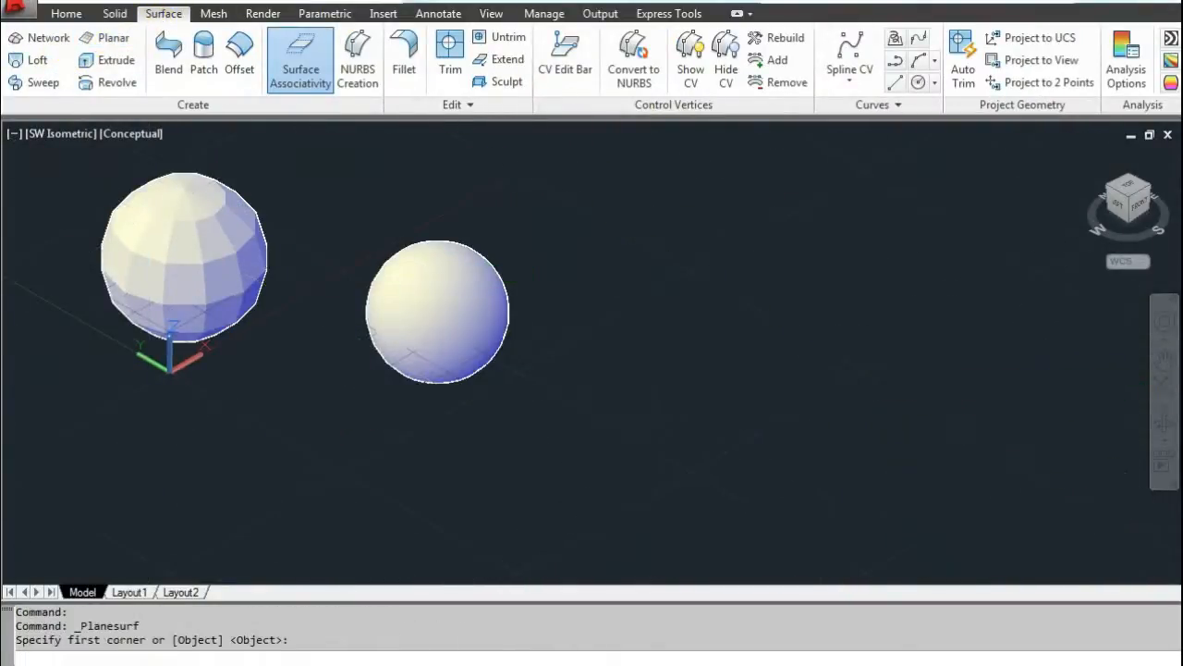
left_click(866, 355)
left_click(670, 228)
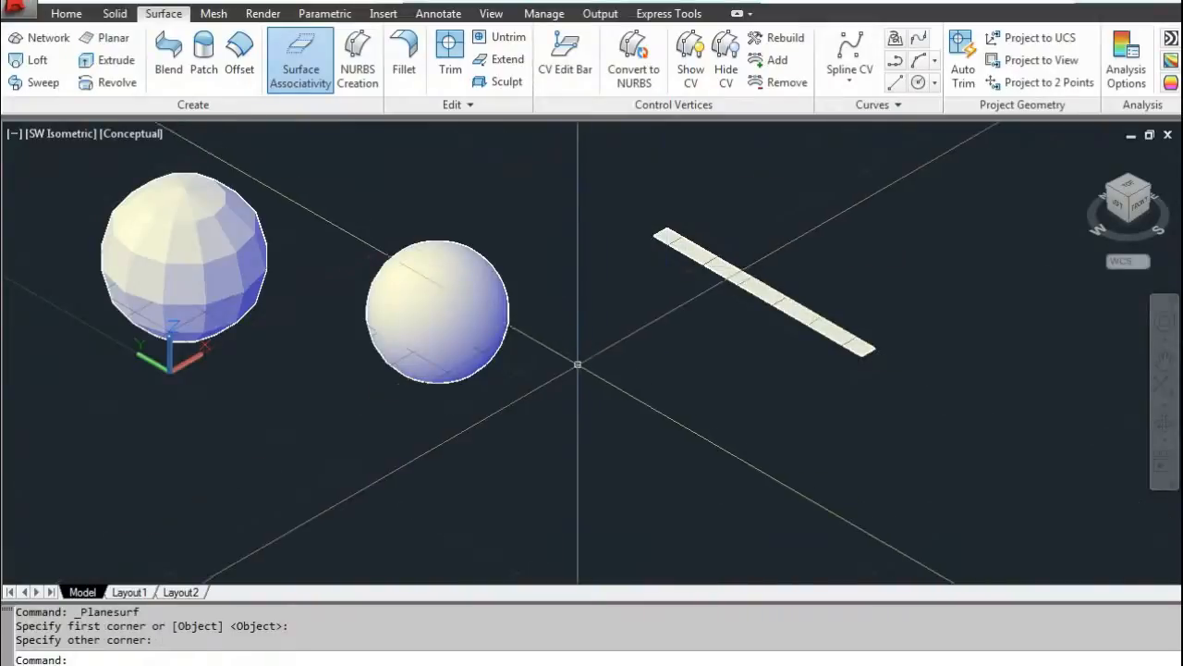
scroll(796, 259, "up", 2)
middle_click(773, 290)
middle_click(773, 289)
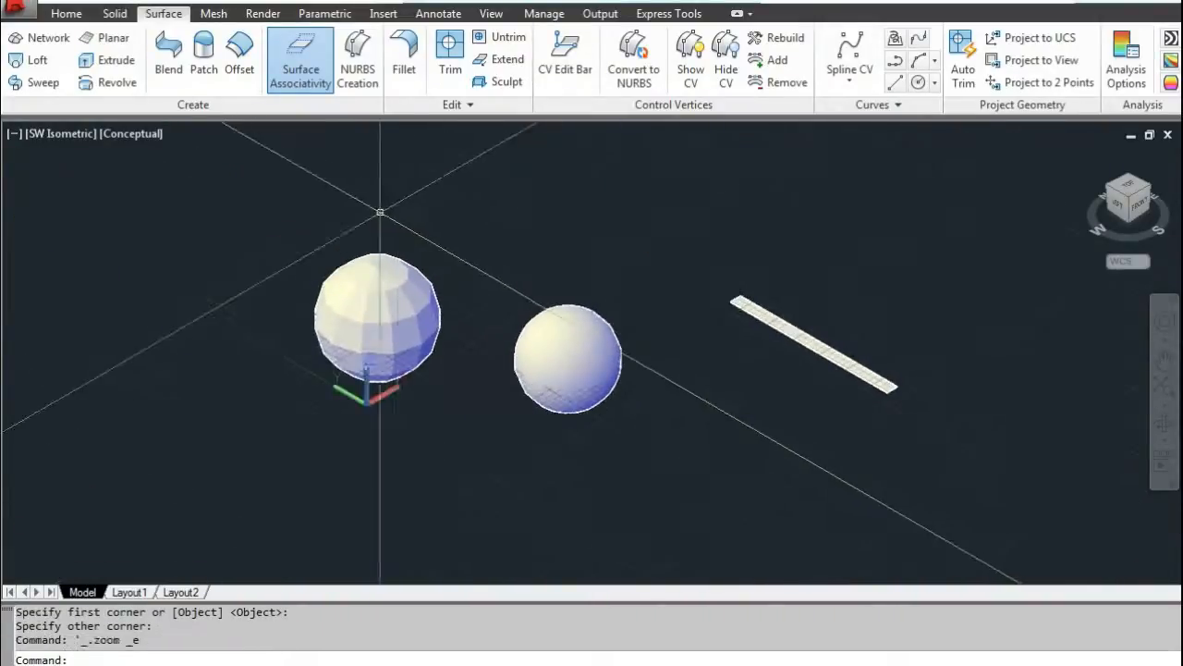
Step: Review the available rendering, parametric constraint, and block and reference insertion tools
left_click(254, 15)
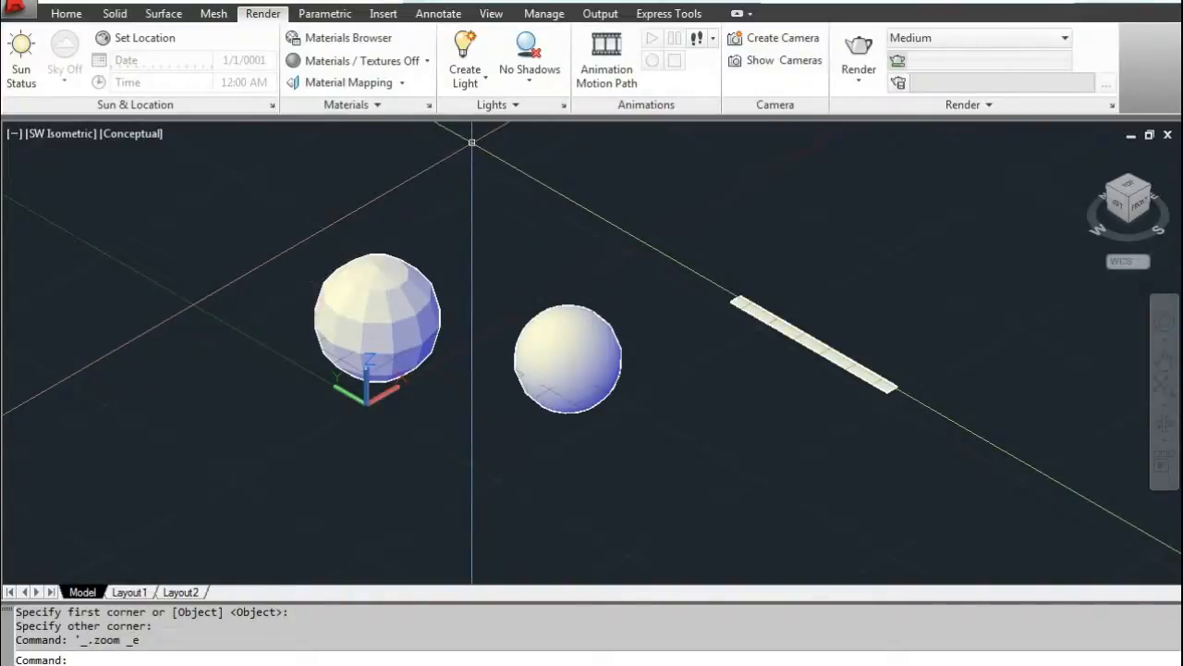
left_click(347, 19)
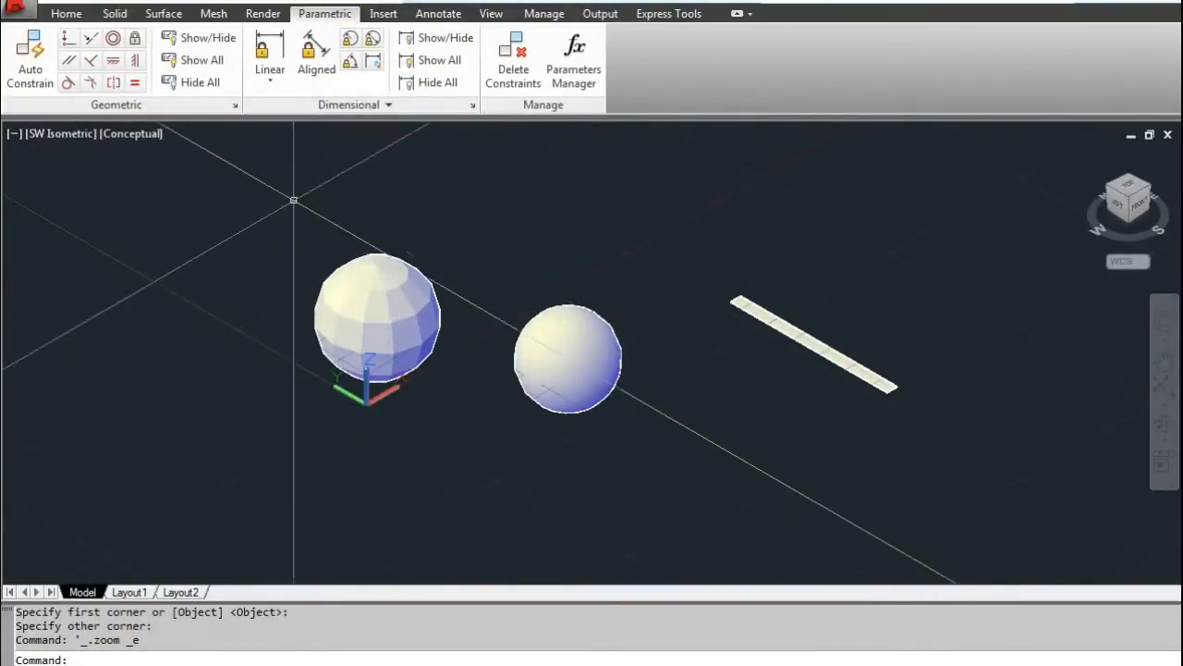
left_click(383, 13)
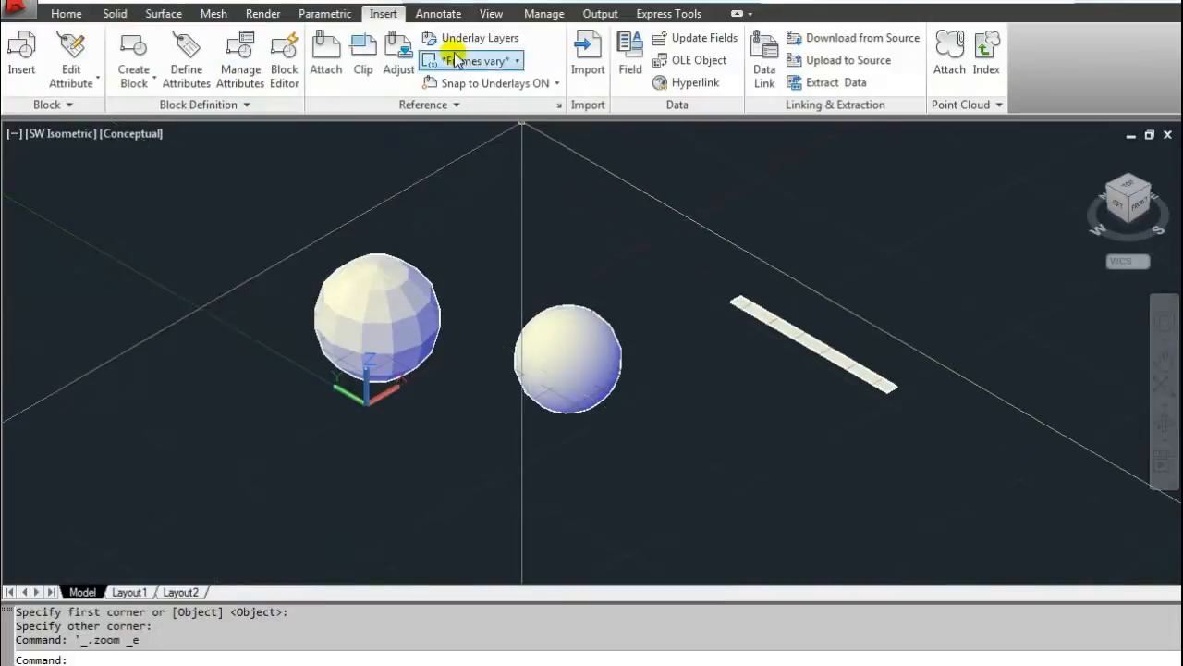
Step: Add a linear dimension along the long edge of the planar surface, with the dimension line offset toward the solid sphere
left_click(438, 14)
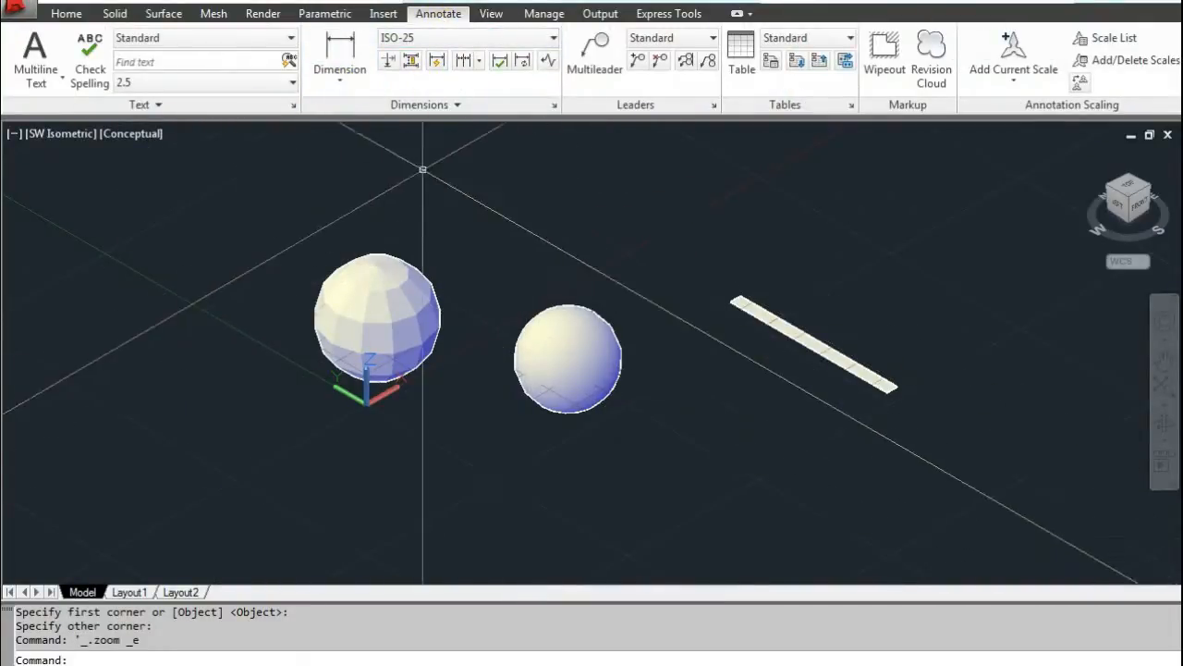
left_click(339, 53)
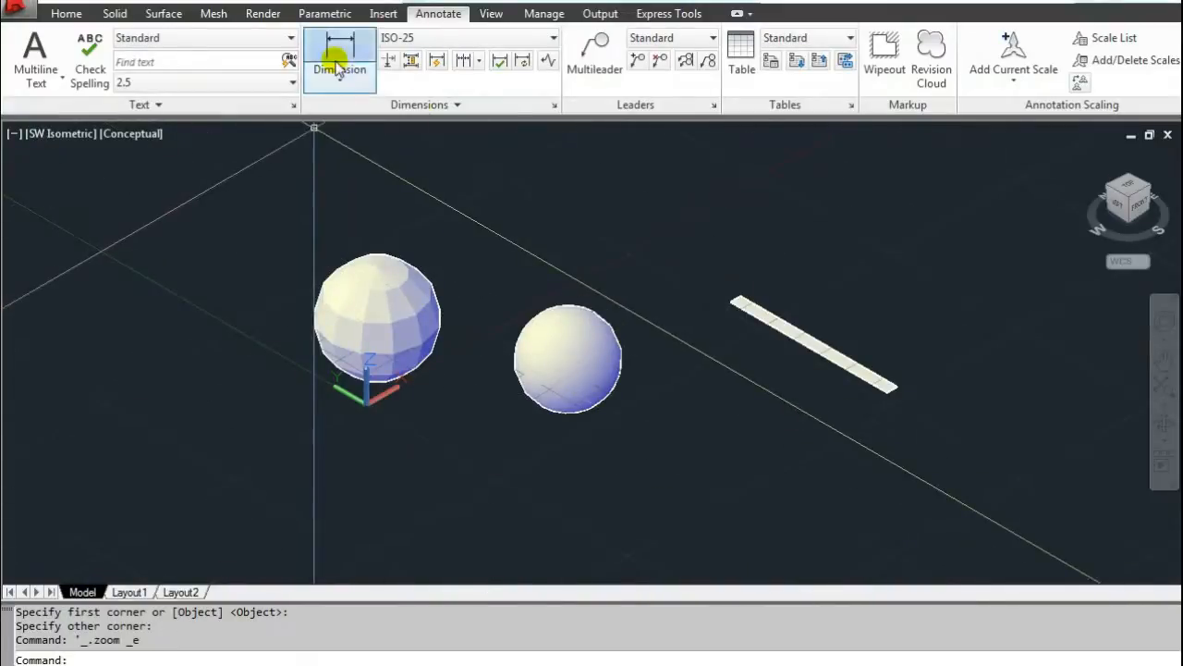
scroll(647, 296, "up", 5)
left_click(601, 275)
scroll(601, 275, "down", 4)
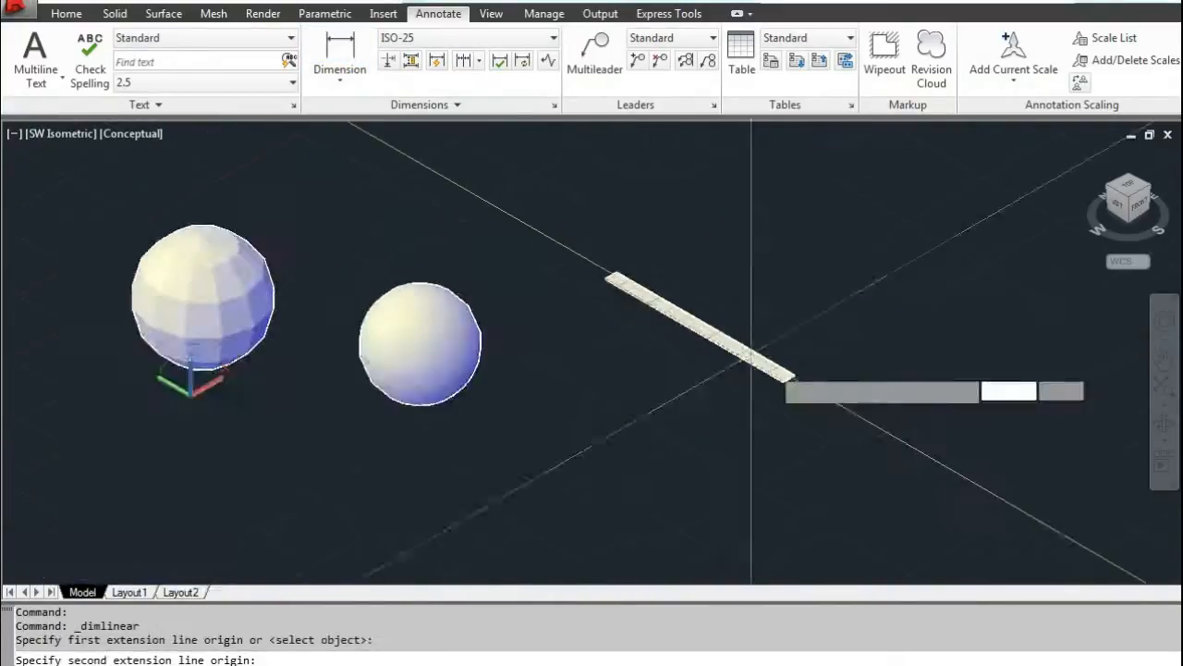
scroll(784, 374, "up", 3)
left_click(762, 373)
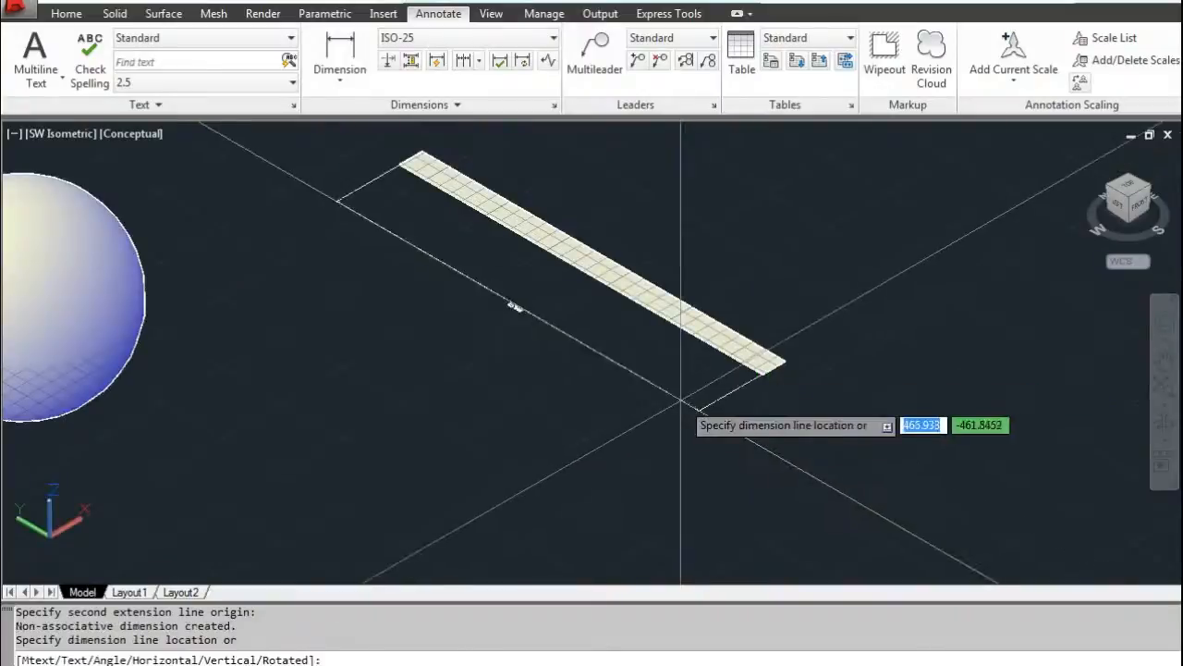
left_click(509, 310)
scroll(509, 310, "up", 5)
scroll(700, 373, "down", 5)
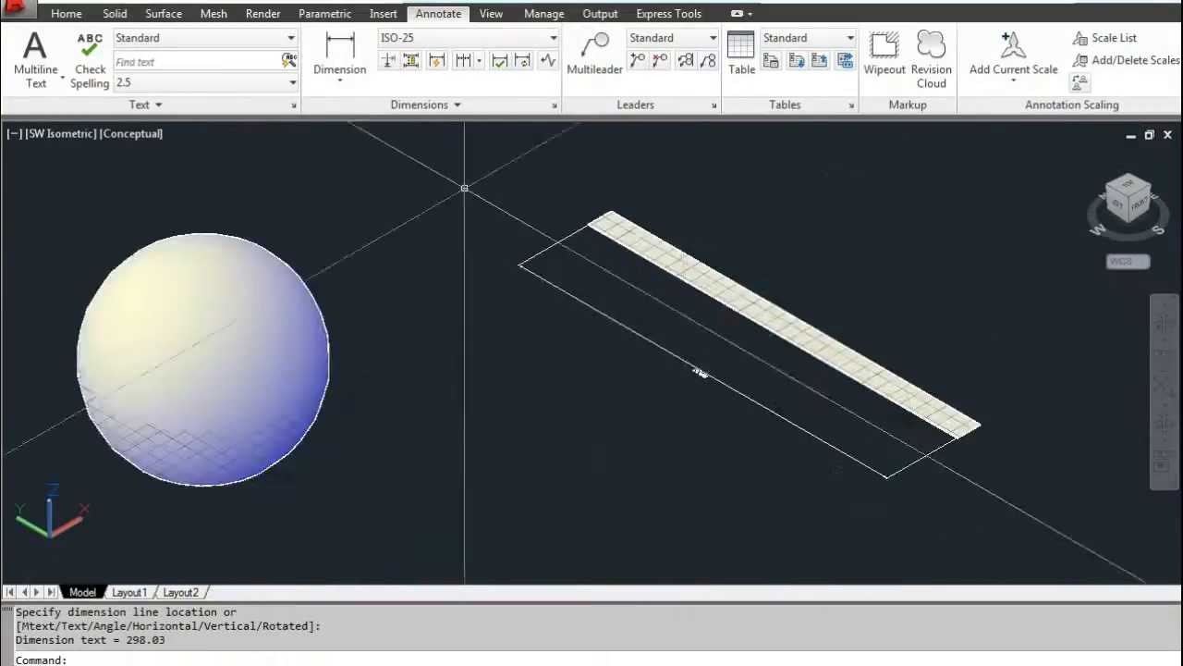
Step: Review the available view, customization and management, plotting and export, and Express tools
left_click(481, 15)
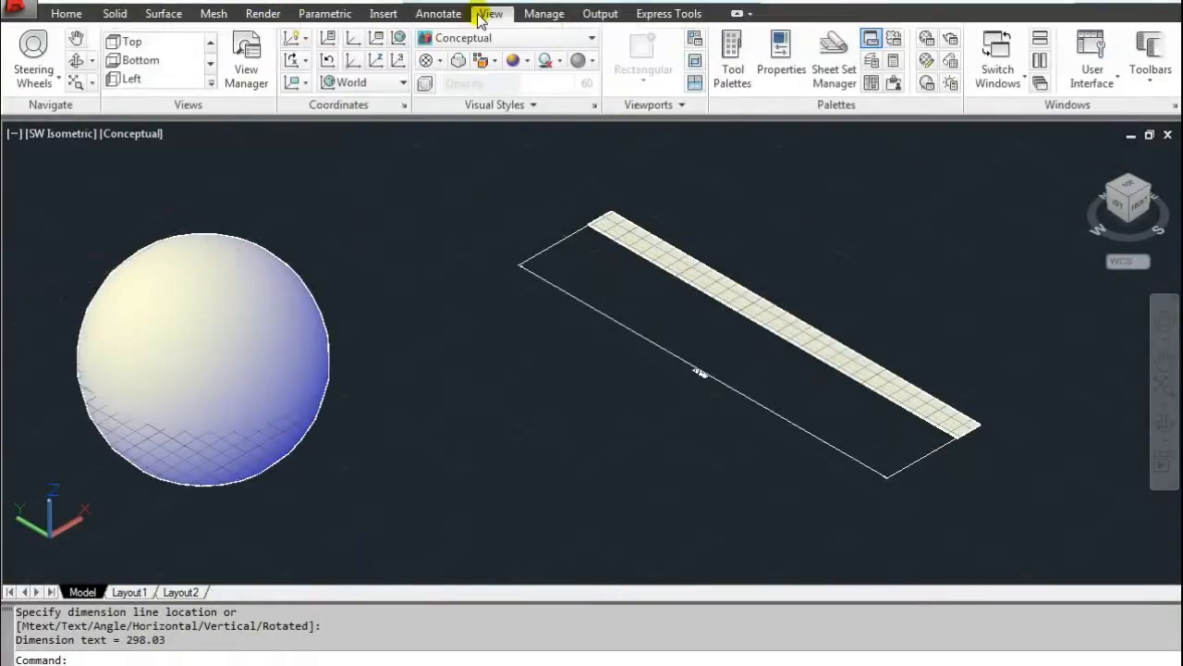
middle_click_drag(681, 285, 535, 289)
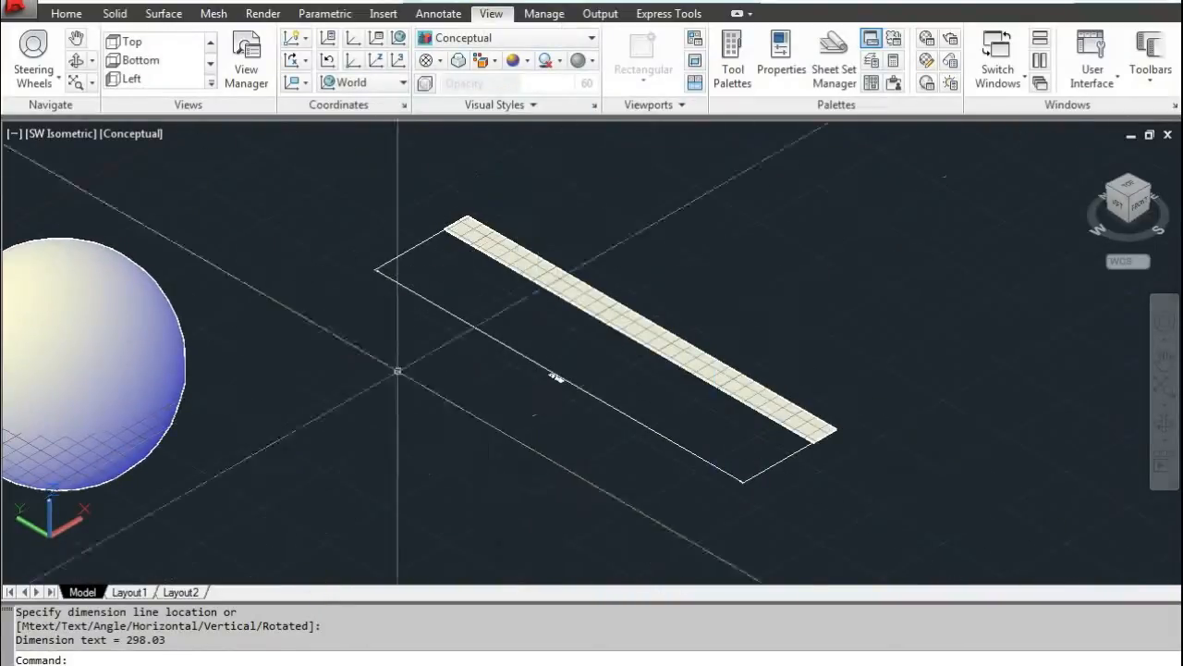
left_click(543, 13)
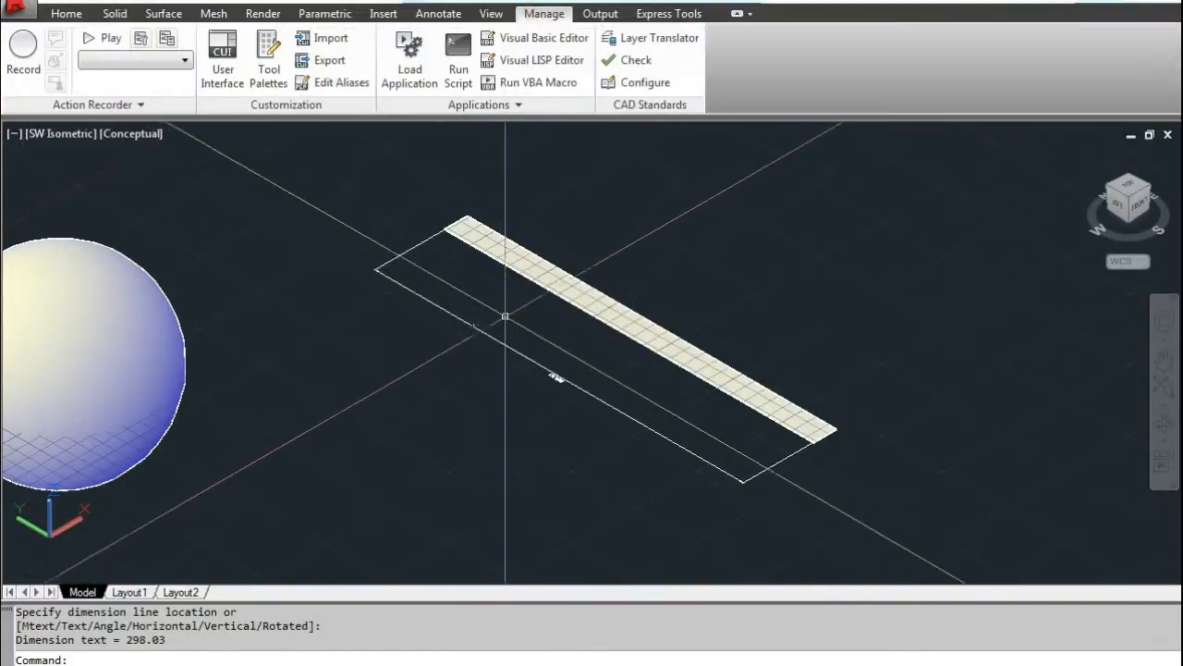
middle_click_drag(502, 317, 619, 333)
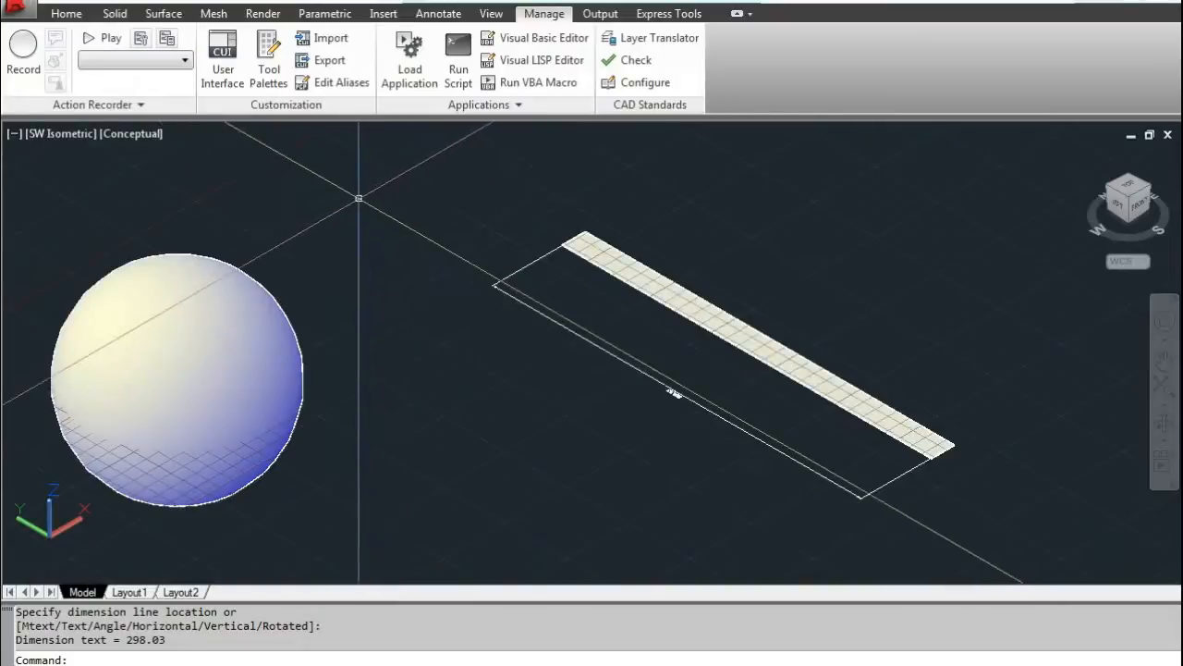
left_click(603, 15)
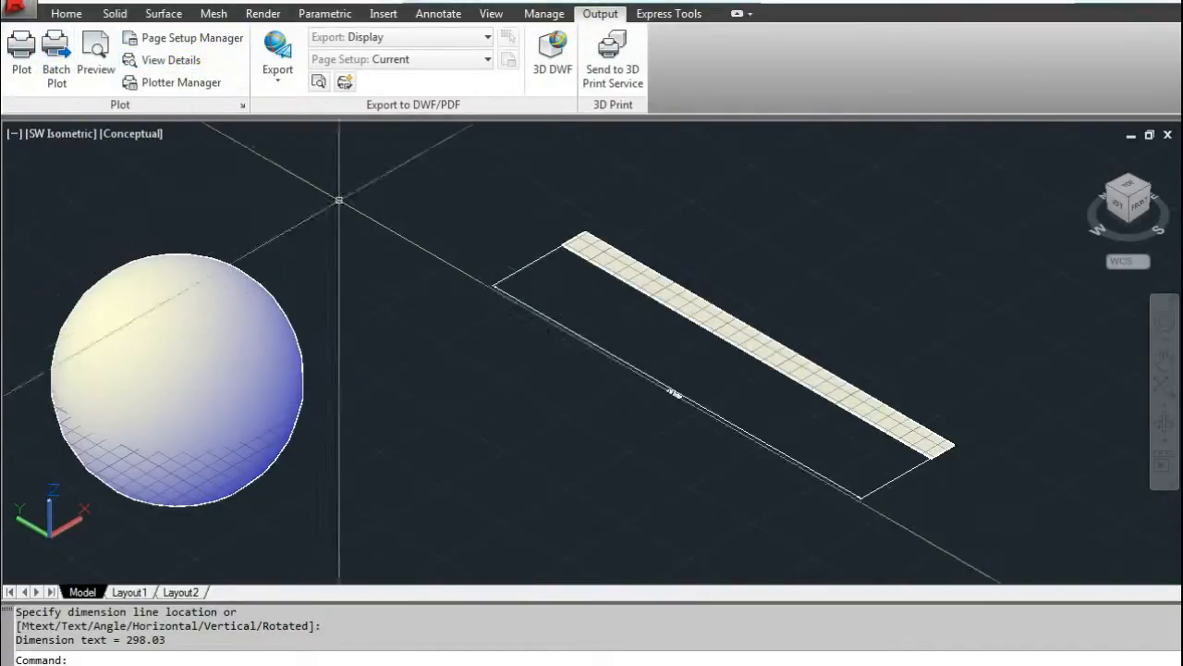
left_click(278, 79)
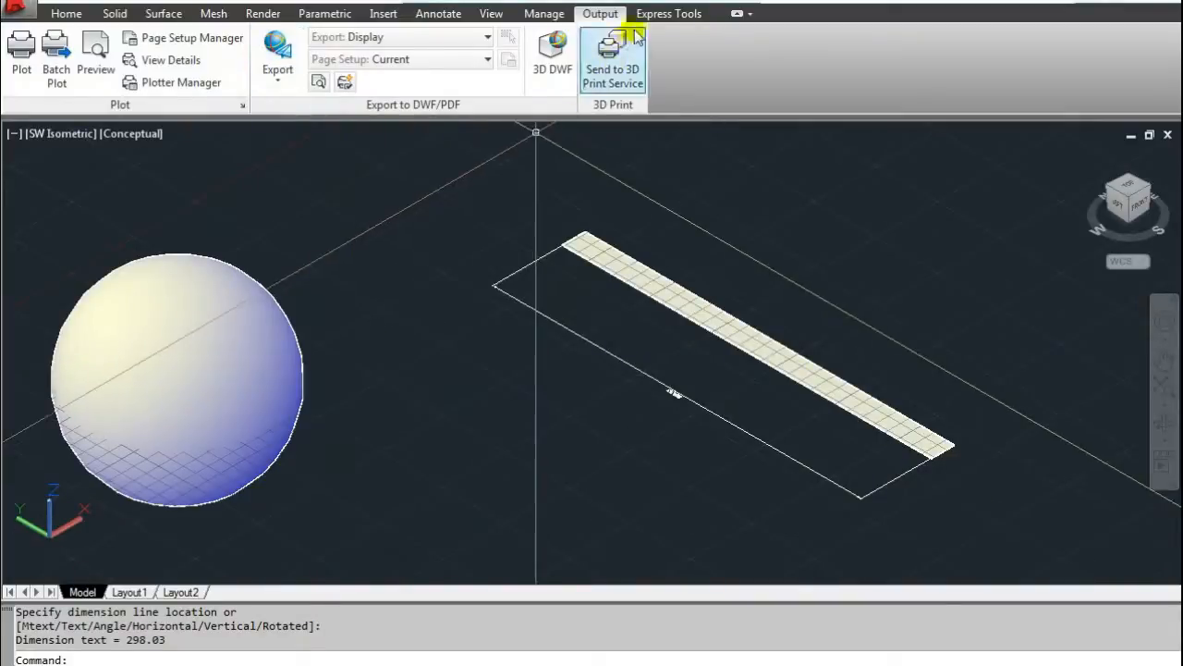
left_click(669, 13)
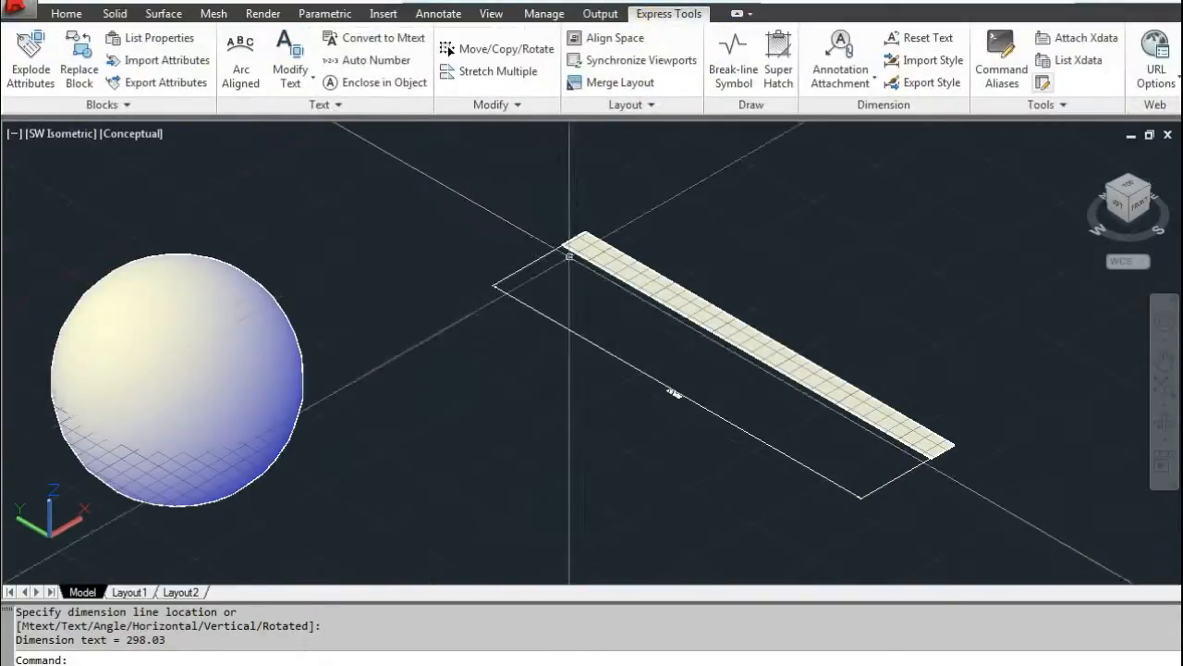
scroll(615, 248, "up", 2)
middle_click_drag(615, 249, 553, 203)
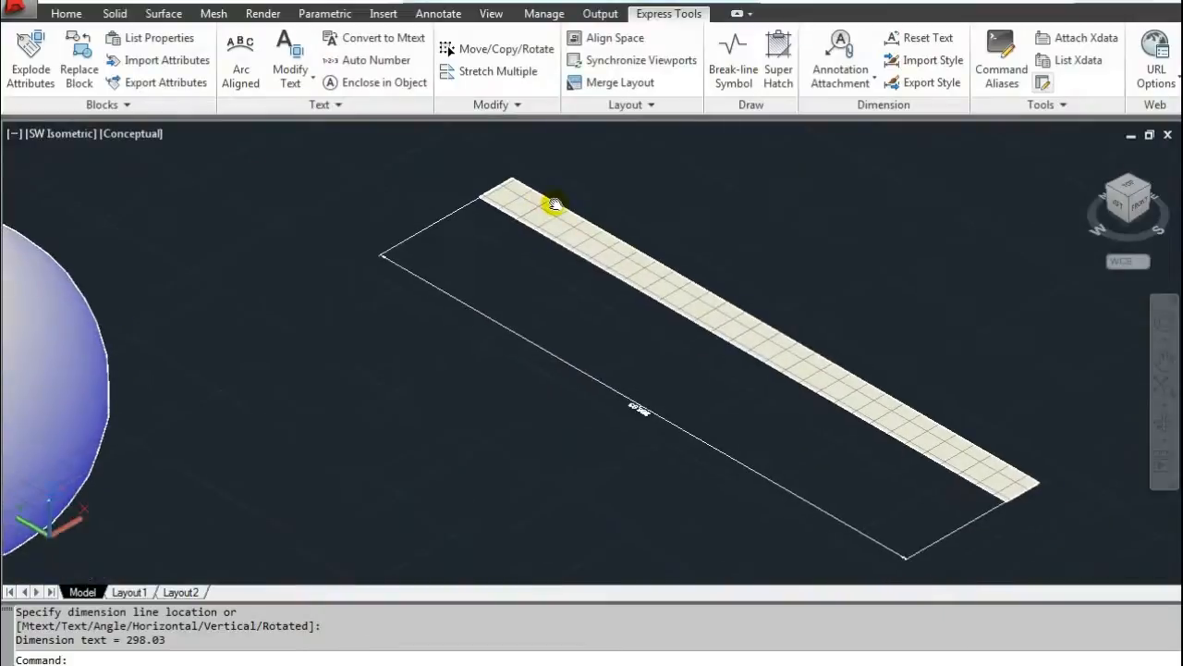
scroll(556, 221, "down", 4)
scroll(569, 241, "up", 3)
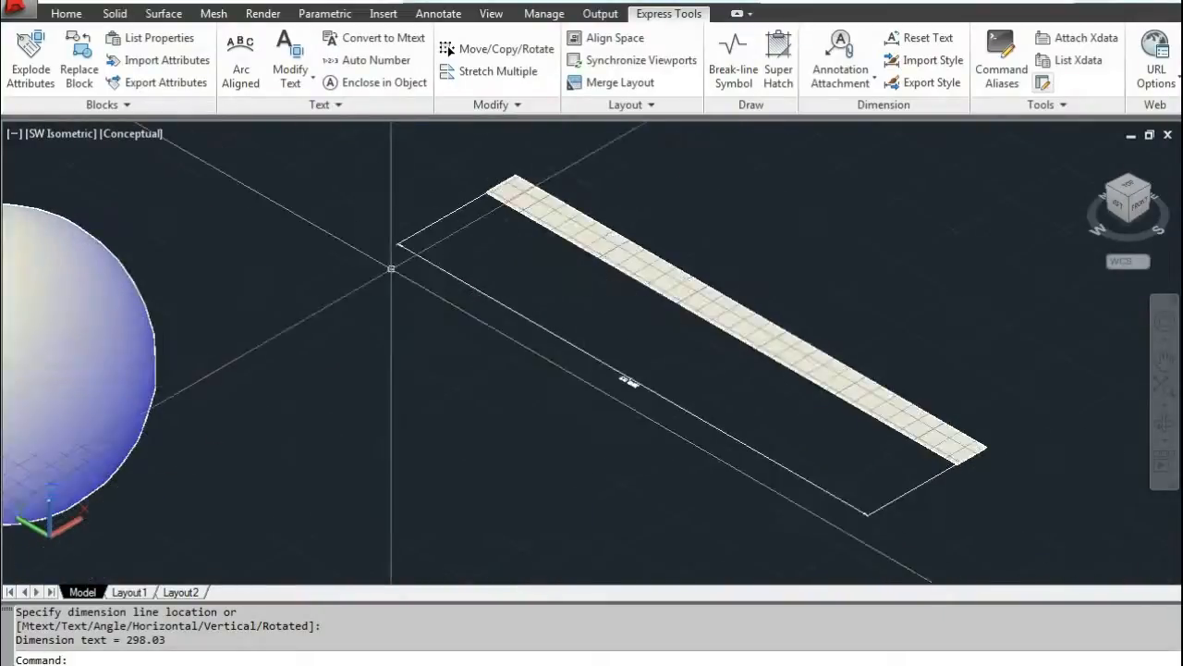
middle_click_drag(382, 331, 584, 306)
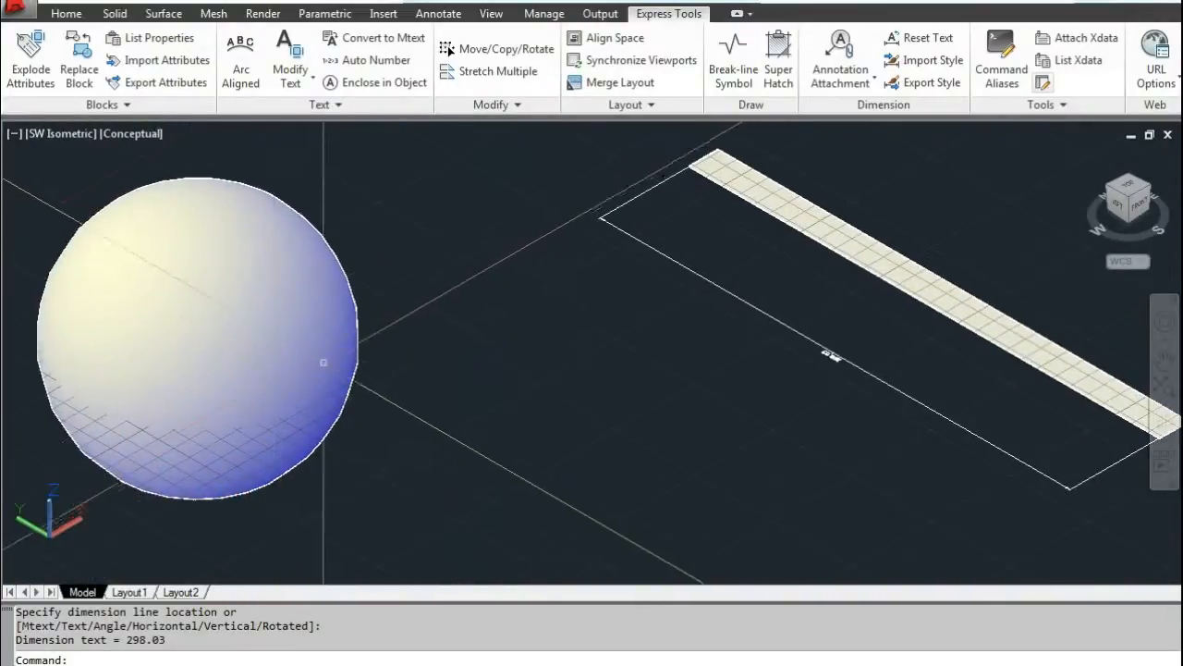
scroll(278, 369, "down", 4)
scroll(305, 305, "up", 2)
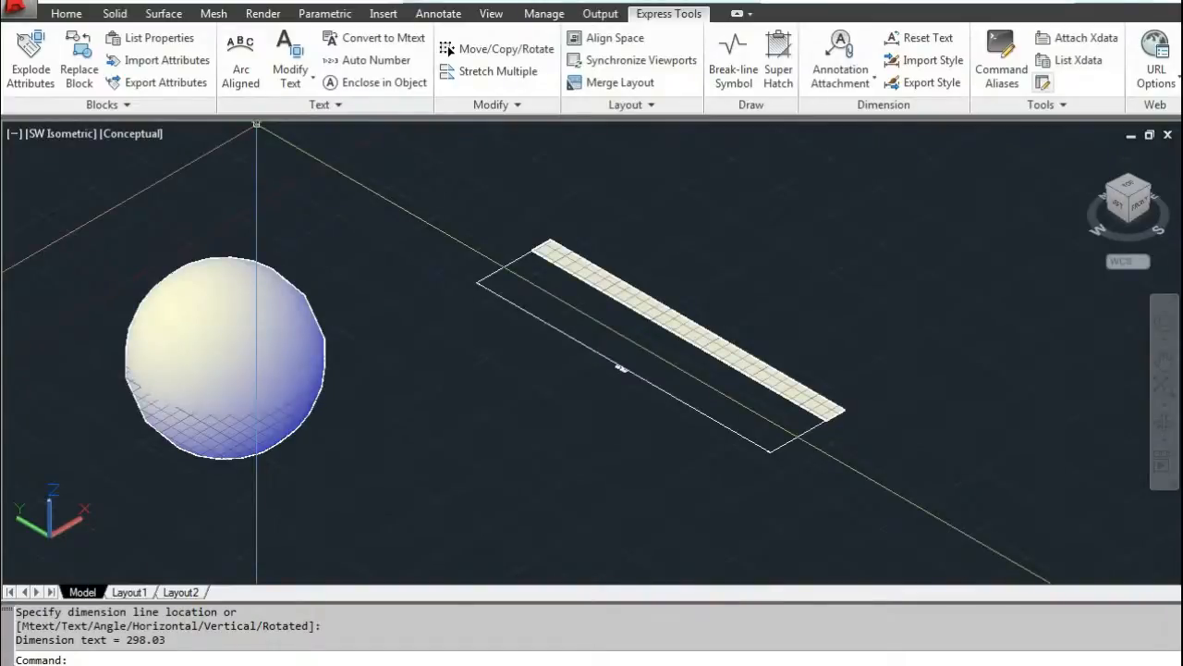
middle_click_drag(224, 233, 263, 241)
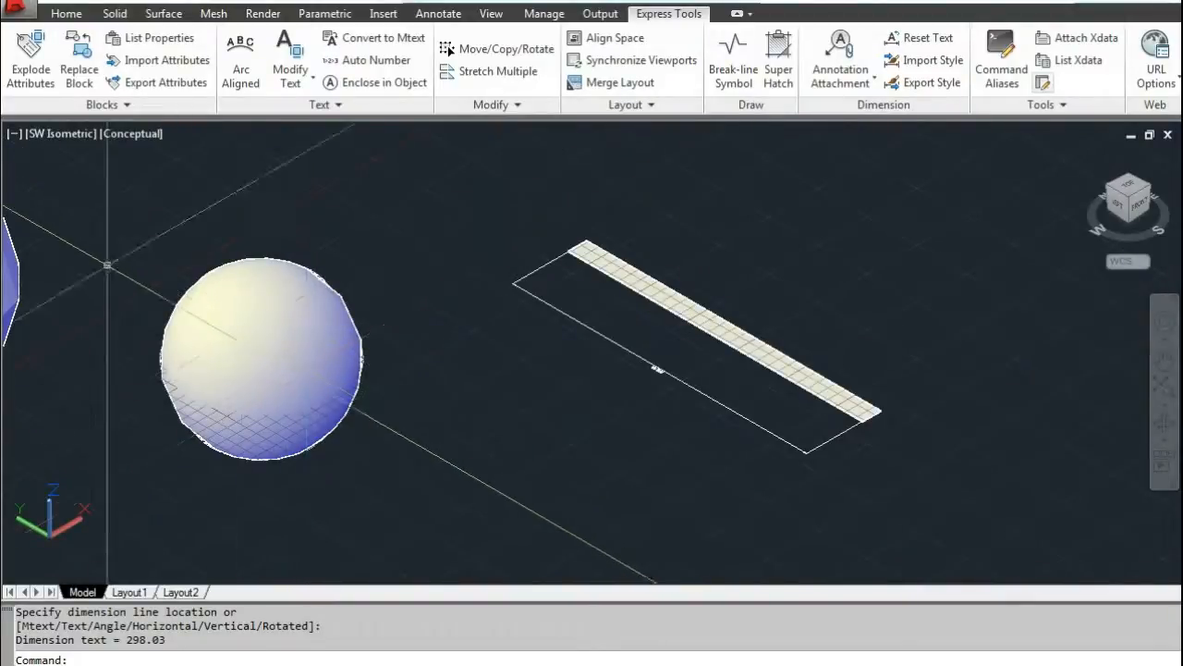
middle_click_drag(410, 346, 471, 335)
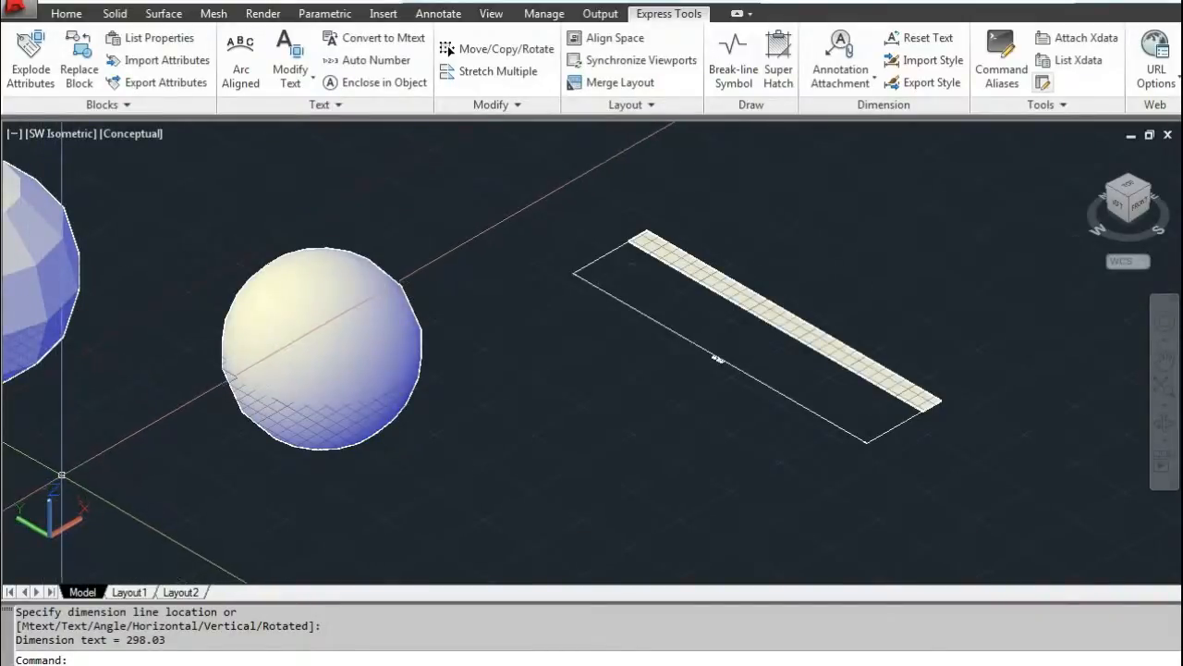
middle_click_drag(529, 387, 456, 386)
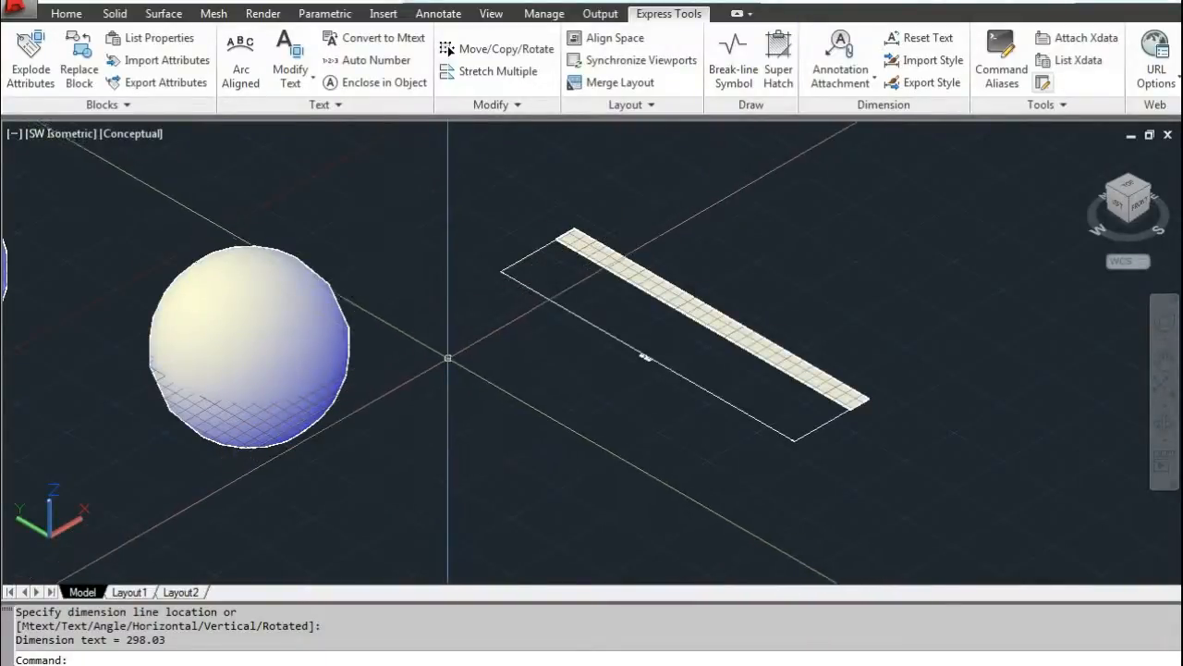
middle_click_drag(437, 356, 499, 346)
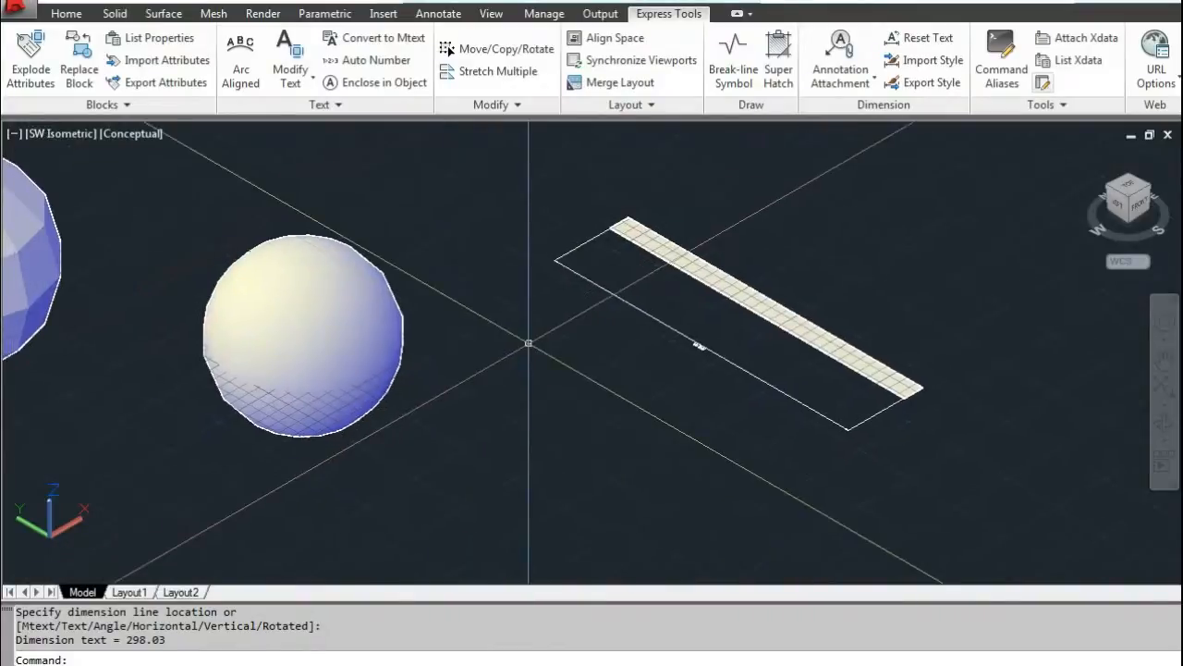
Step: Erase the mesh sphere, solid sphere, planar surface and its linear dimension together
scroll(860, 442, "down", 3)
left_click(936, 441)
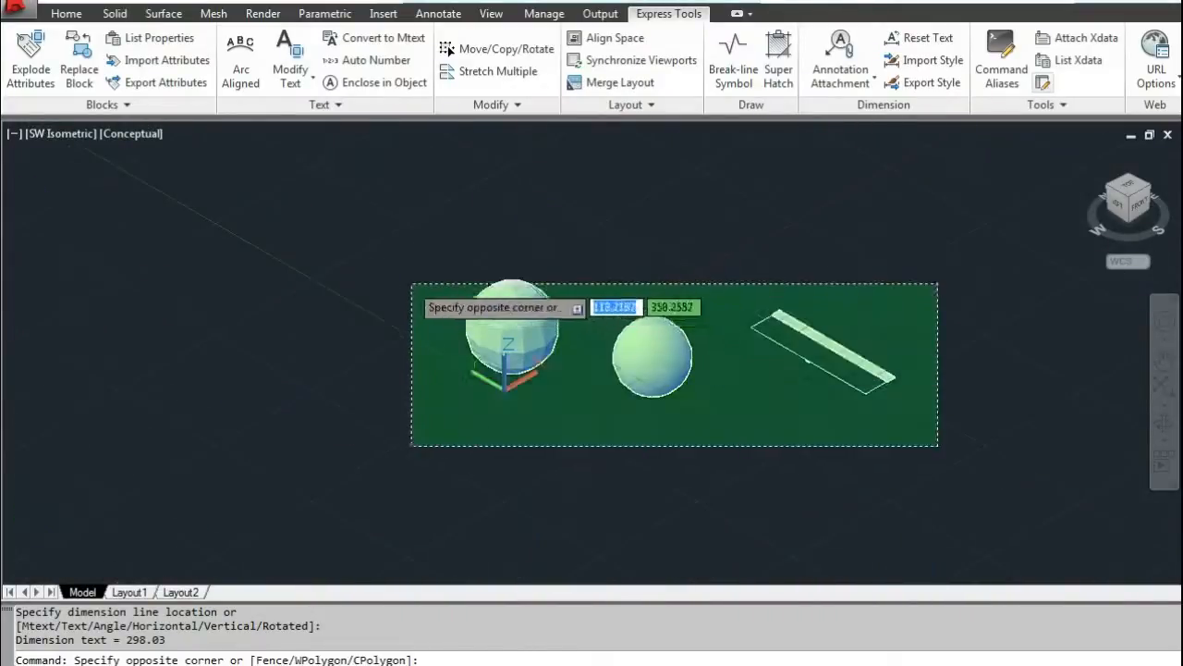
left_click(410, 283)
type("e")
key("Return")
Step: Draw a single line about 551 units long parallel to the X axis, with Ortho turned on
type("l")
key("Return")
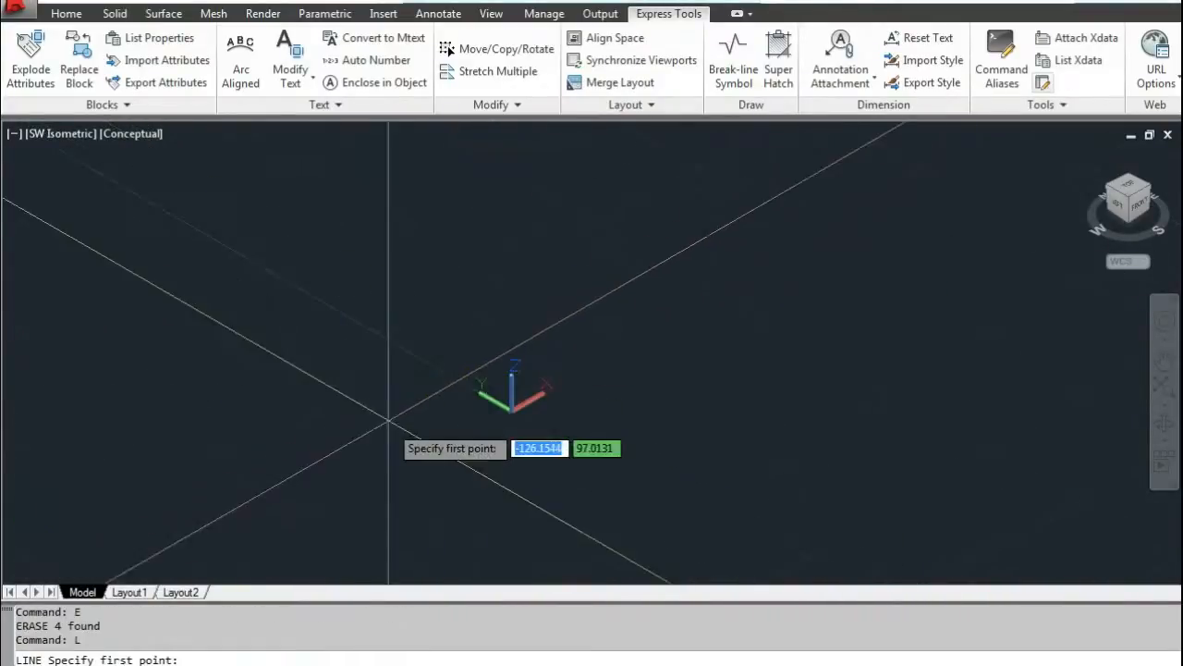
left_click(390, 428)
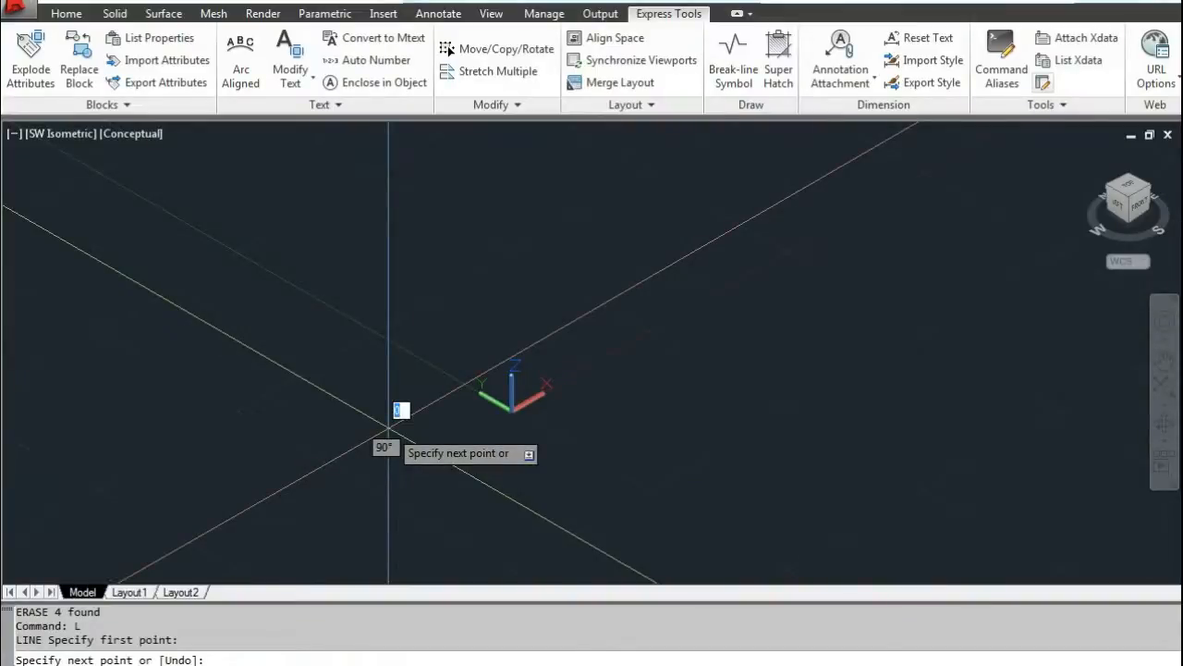
key("F8")
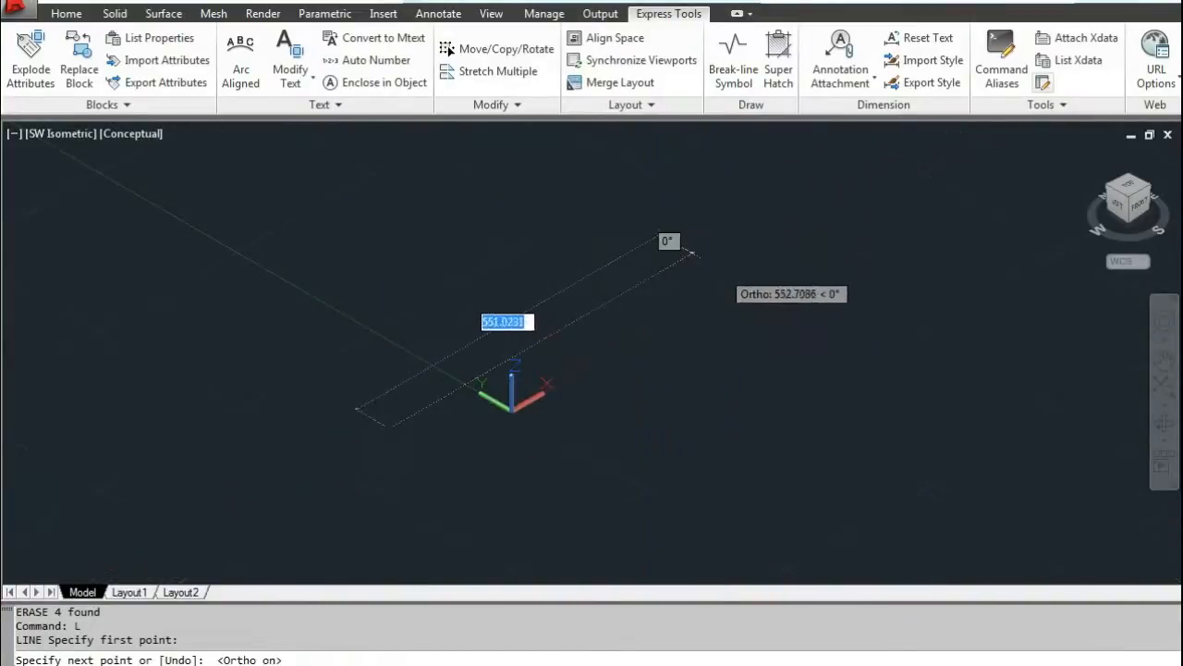
left_click(692, 251)
key("Escape")
Step: Set the line's thickness property to 50
scroll(616, 306, "up", 2)
left_click(602, 299)
left_click(600, 316)
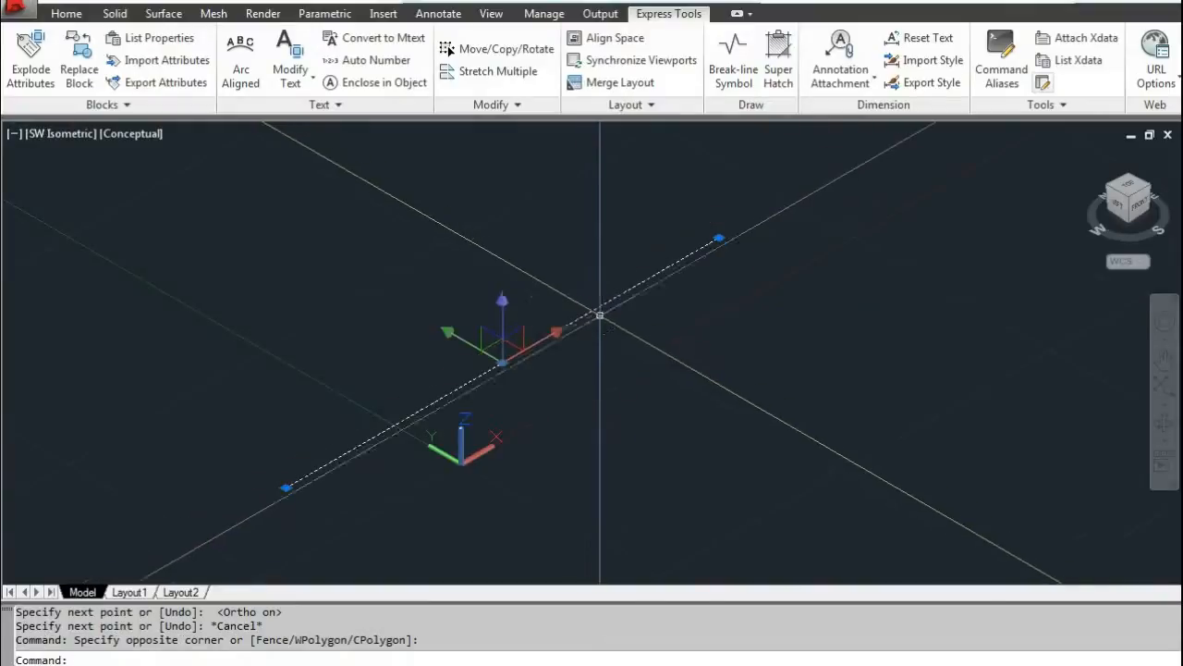
middle_click_drag(383, 404, 551, 407)
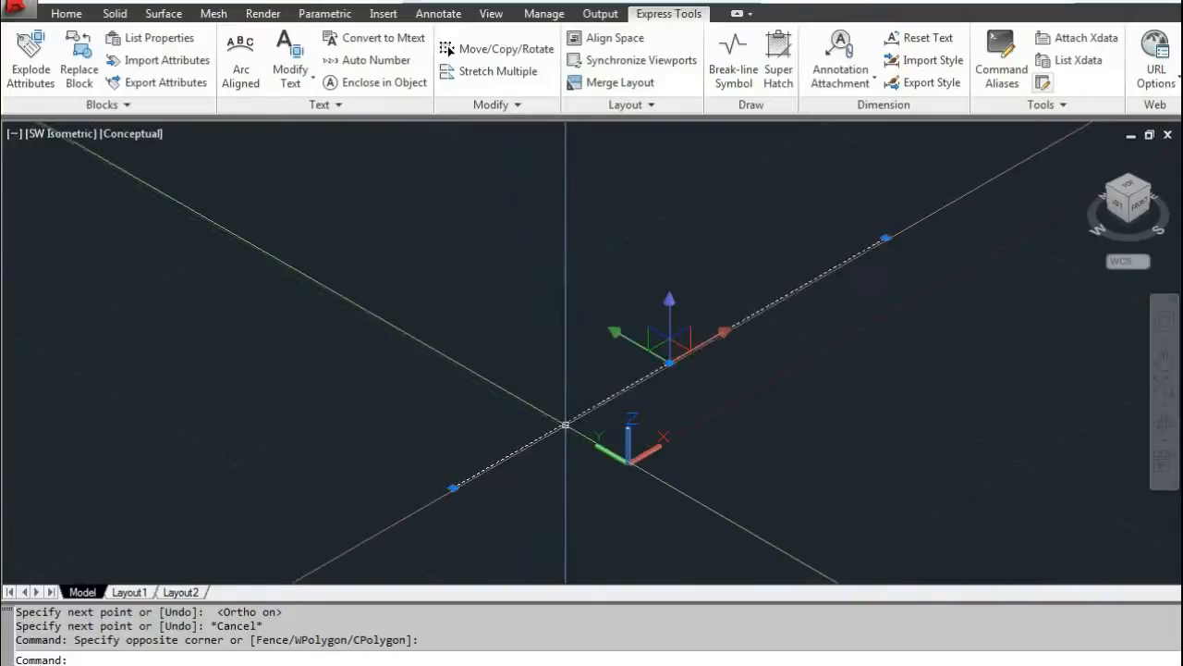
right_click(502, 455)
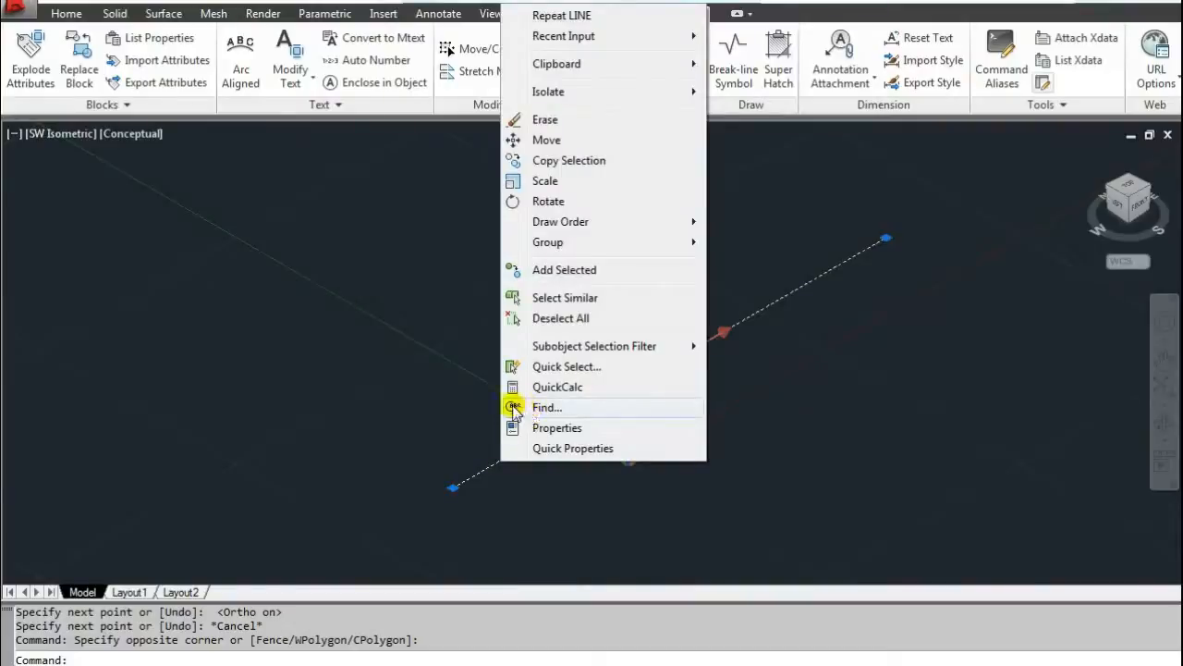
left_click(559, 428)
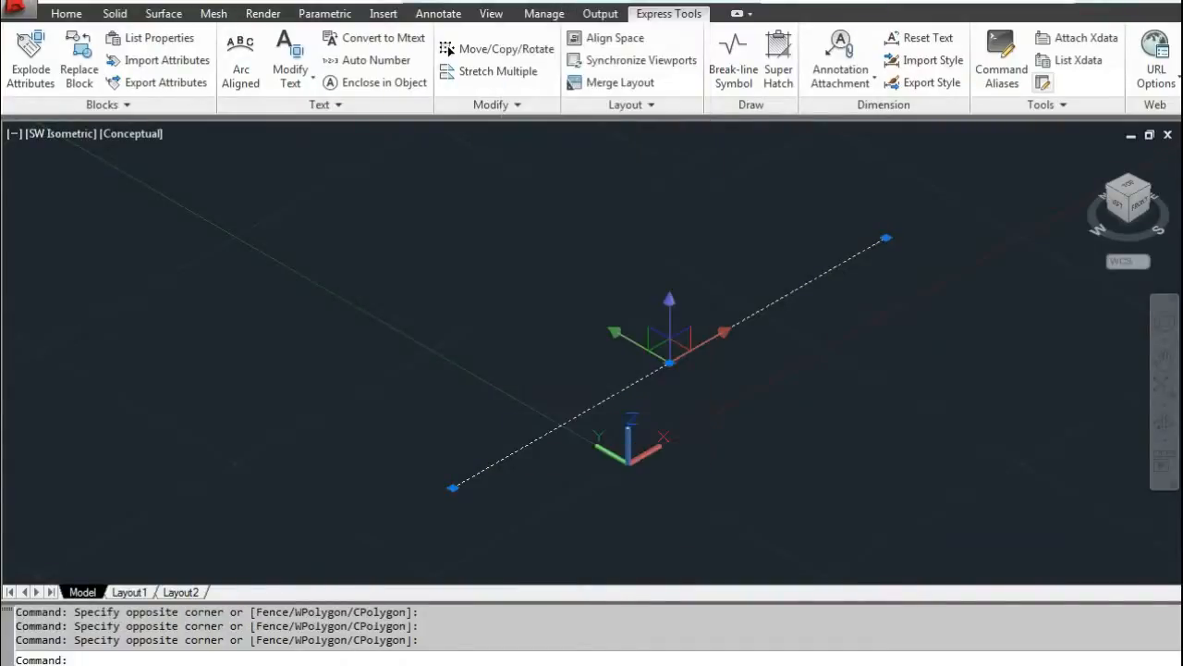
key("ctrl+1")
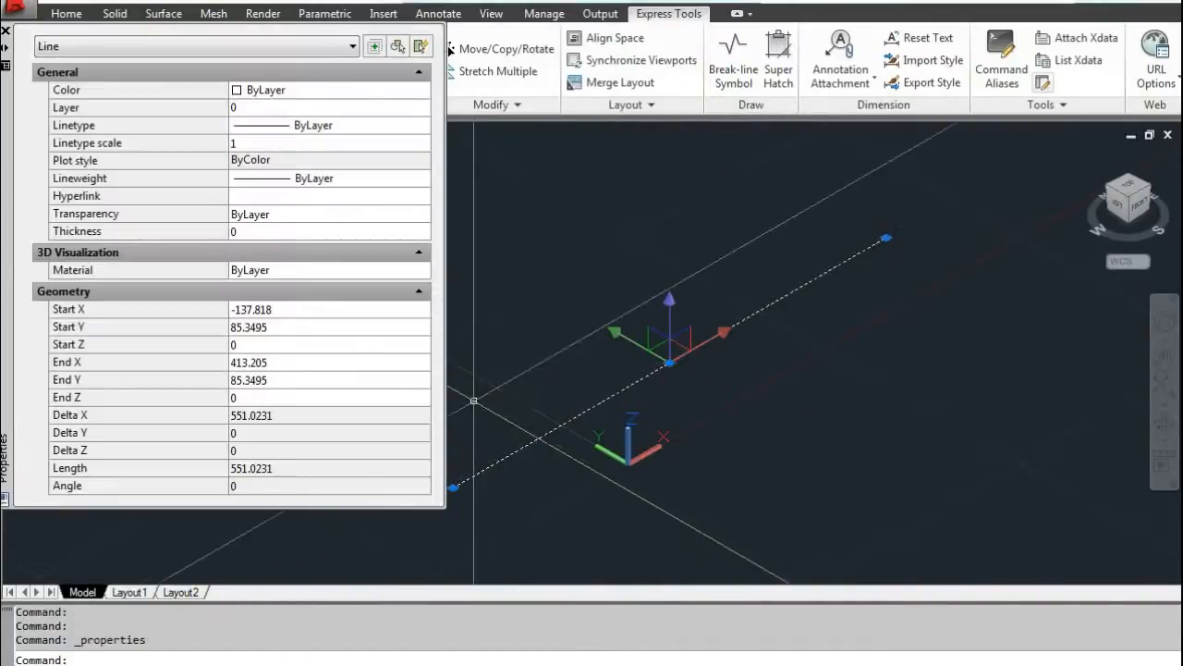
left_click(250, 218)
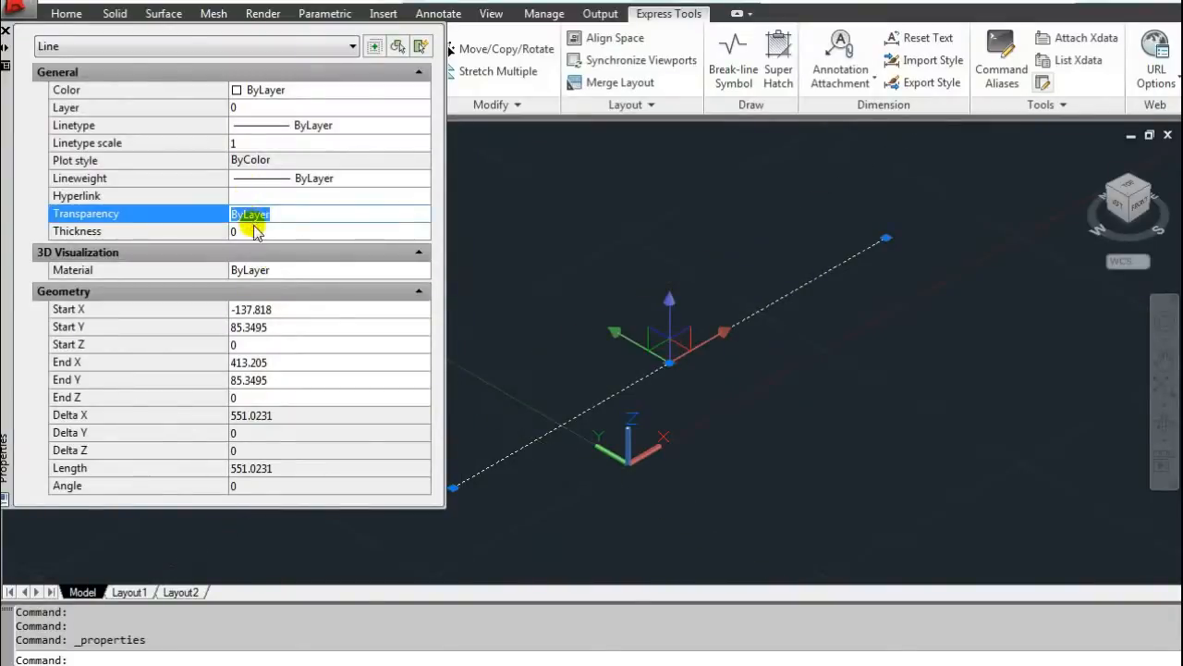
left_click(258, 230)
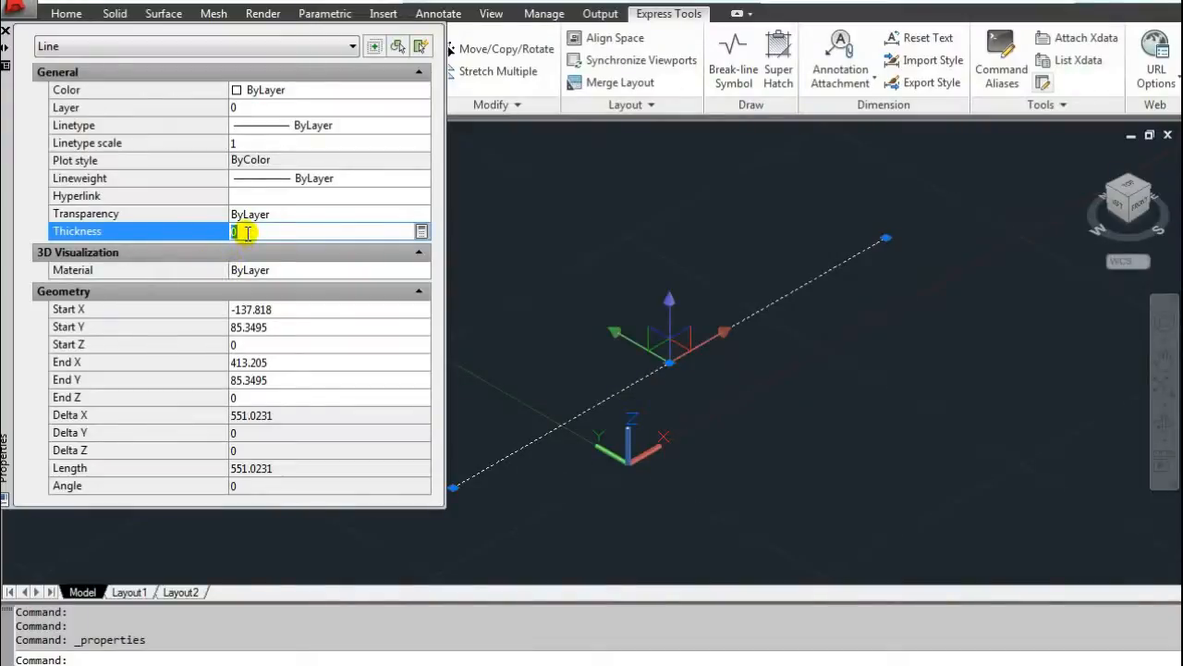
key("Return")
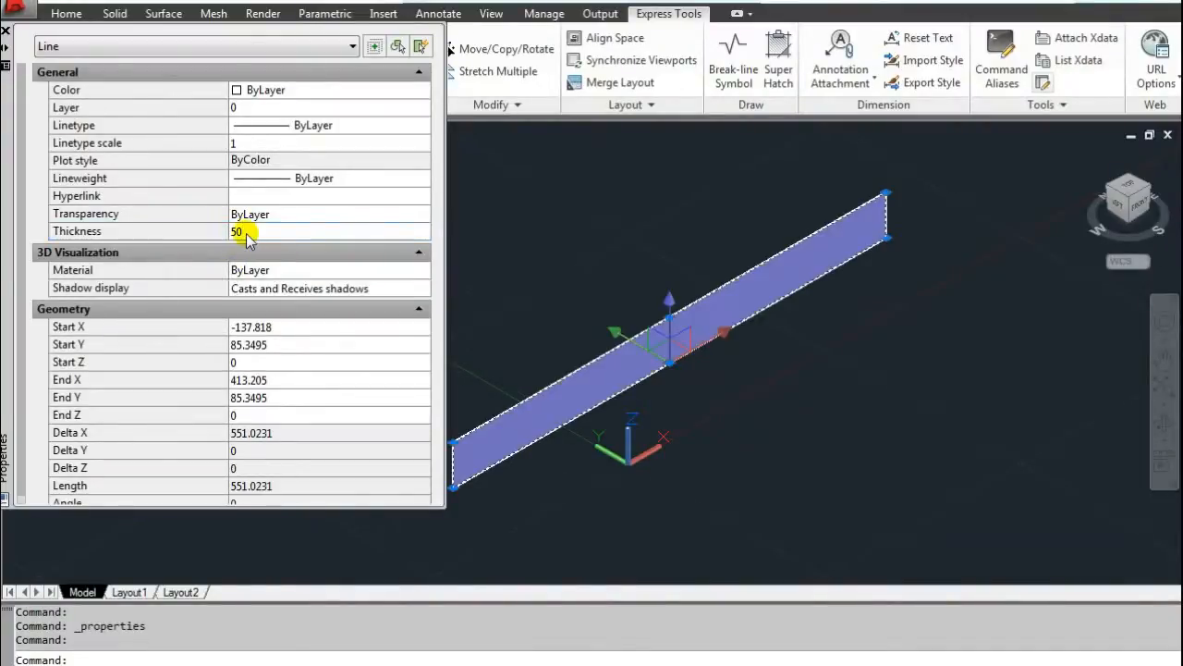
Step: Examine the thickened line up close and from a lower viewing angle, with nothing selected
scroll(475, 443, "up", 6)
key("Escape")
scroll(637, 392, "down", 3)
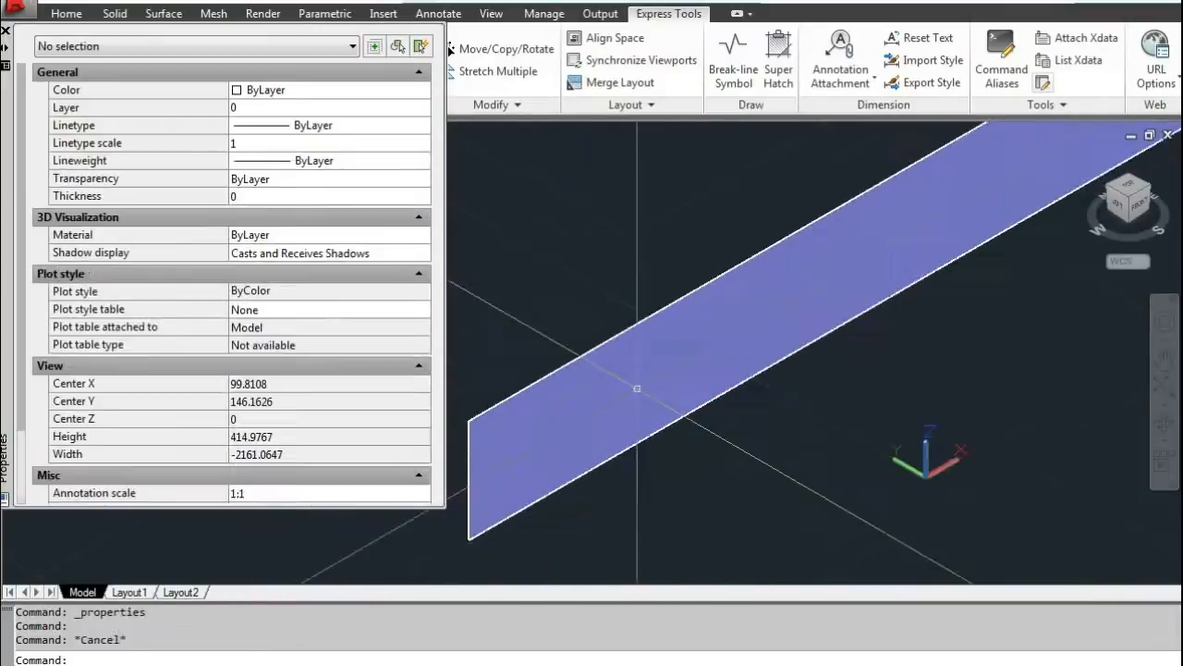
middle_click_drag(568, 441, 610, 415, "shift")
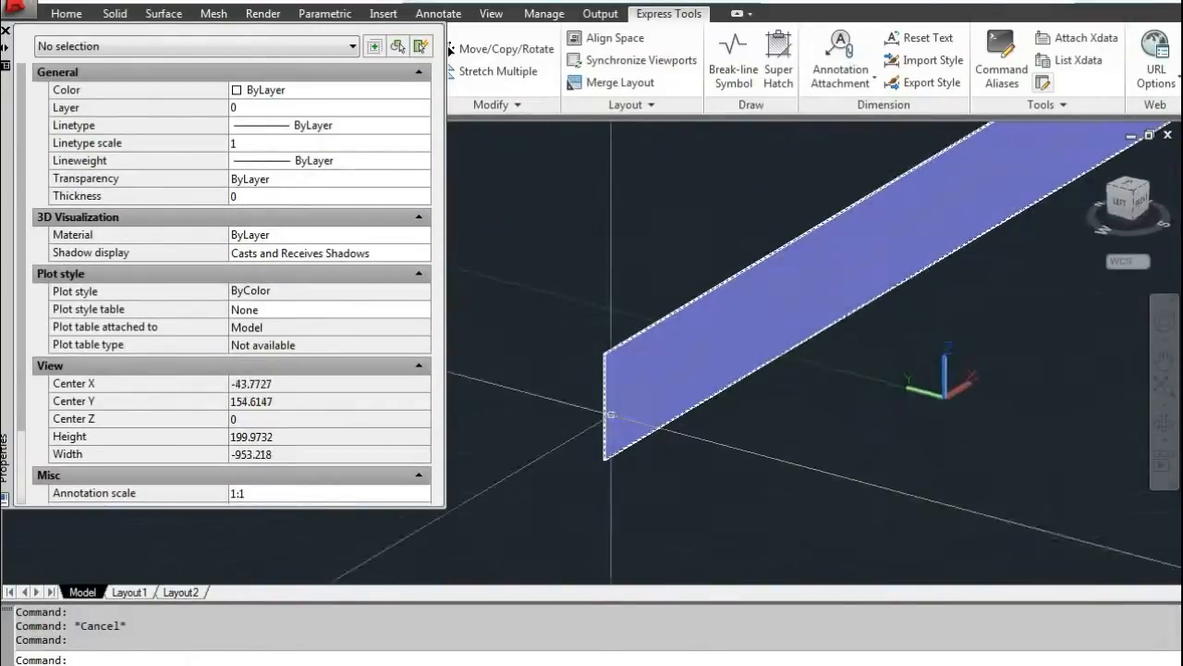
scroll(595, 408, "up", 3)
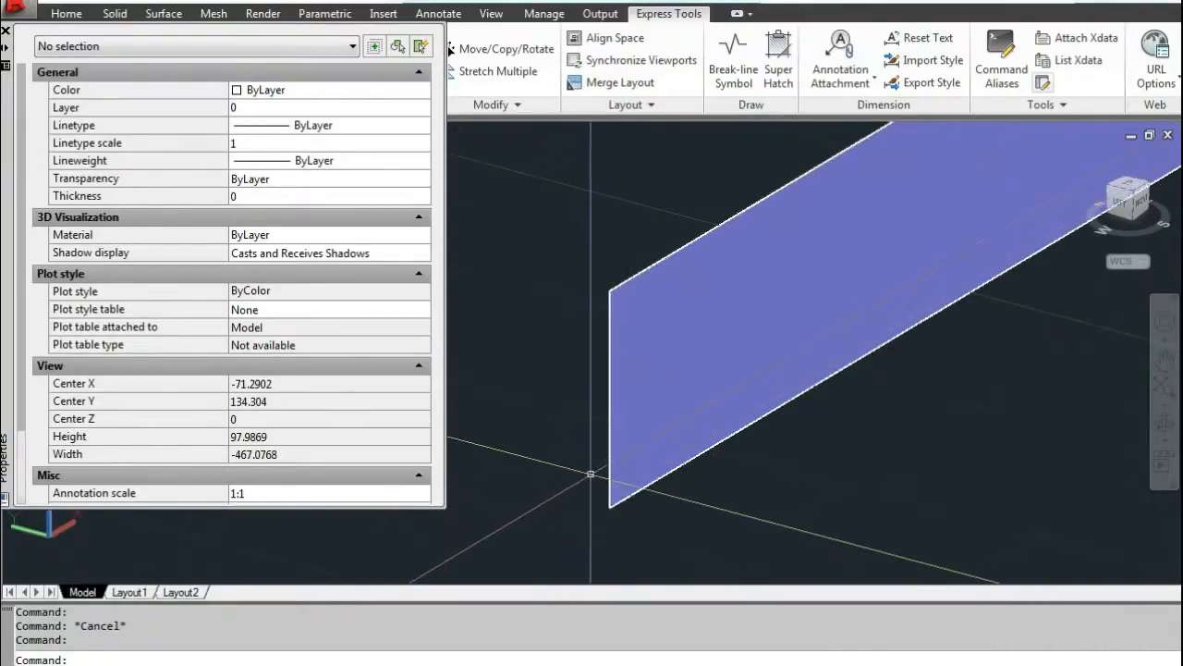
scroll(601, 460, "down", 2)
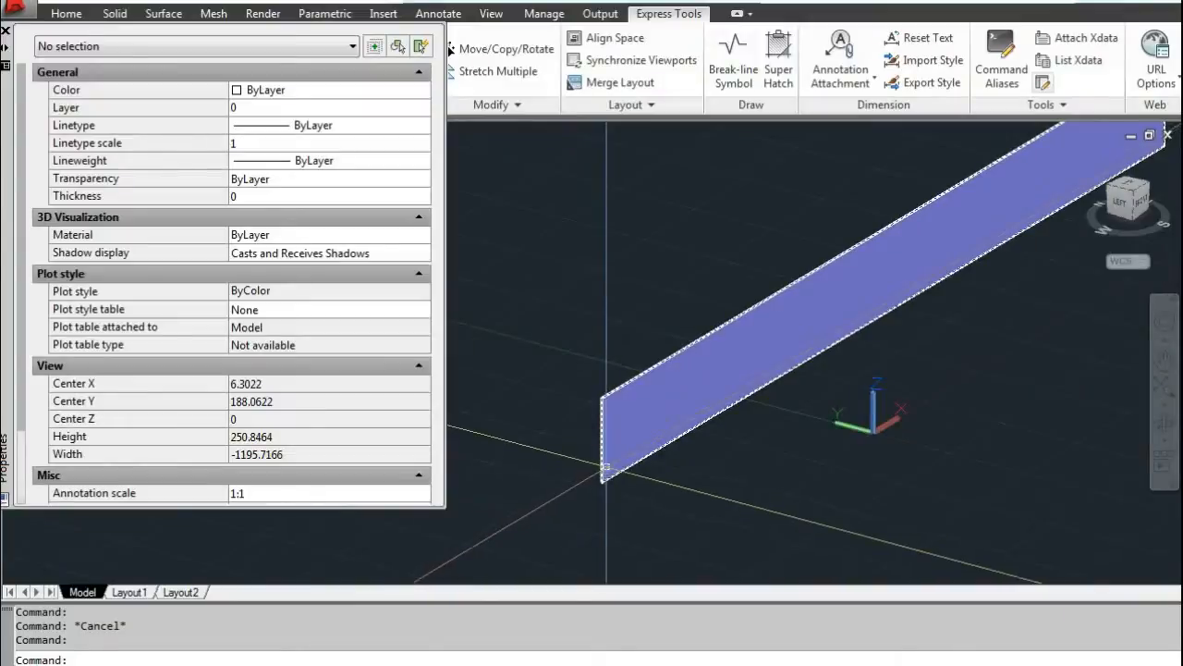
scroll(602, 460, "down", 1)
scroll(606, 450, "down", 4)
Step: Draw a circle with a radius of about 60 units in front of the thickened line
type("C")
key("Return")
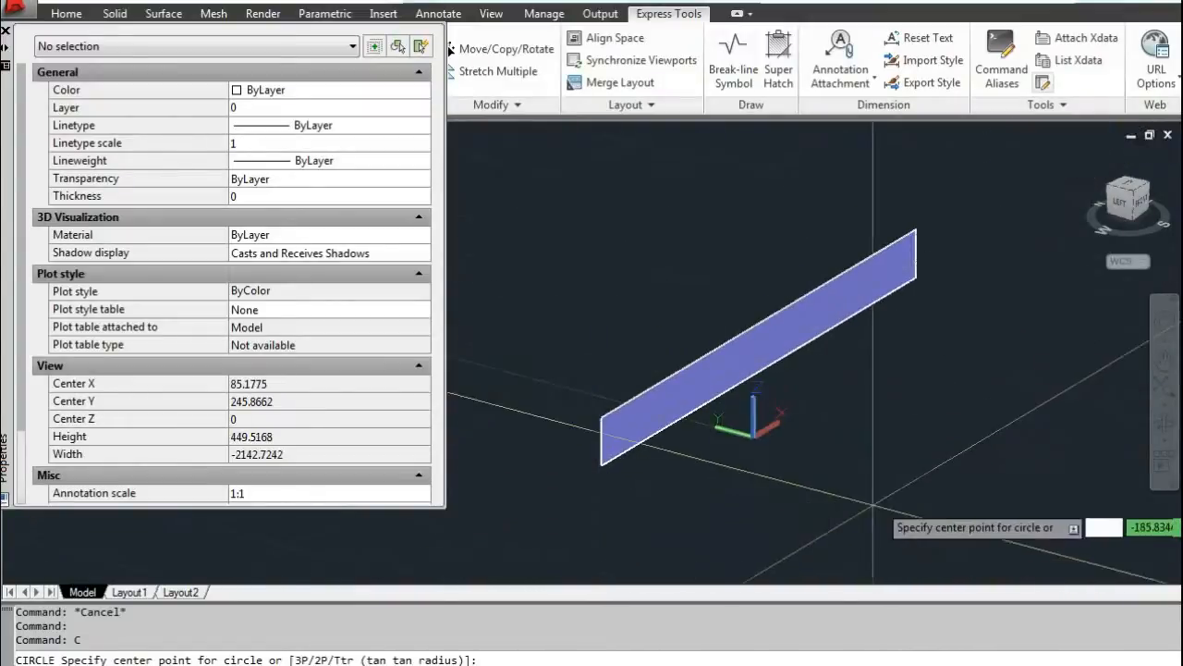
left_click(877, 502)
left_click(832, 520)
Step: Set the circle's thickness property to 50 and clear the selection
left_click(842, 527)
left_click(820, 511)
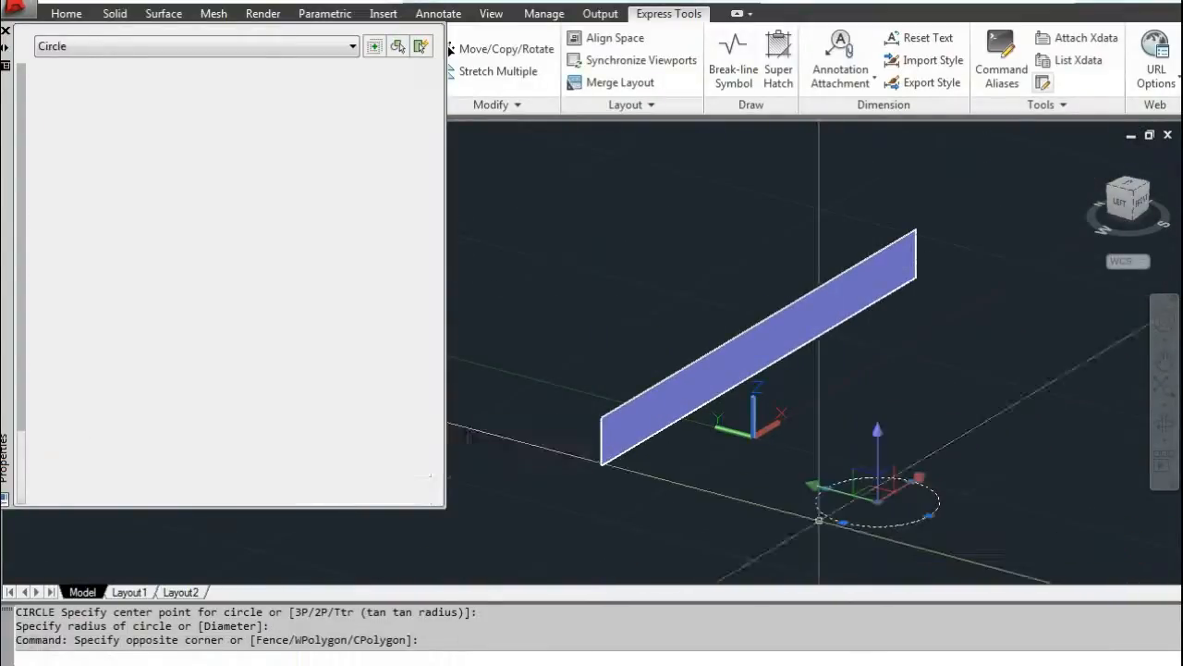
left_click(258, 228)
type("5")
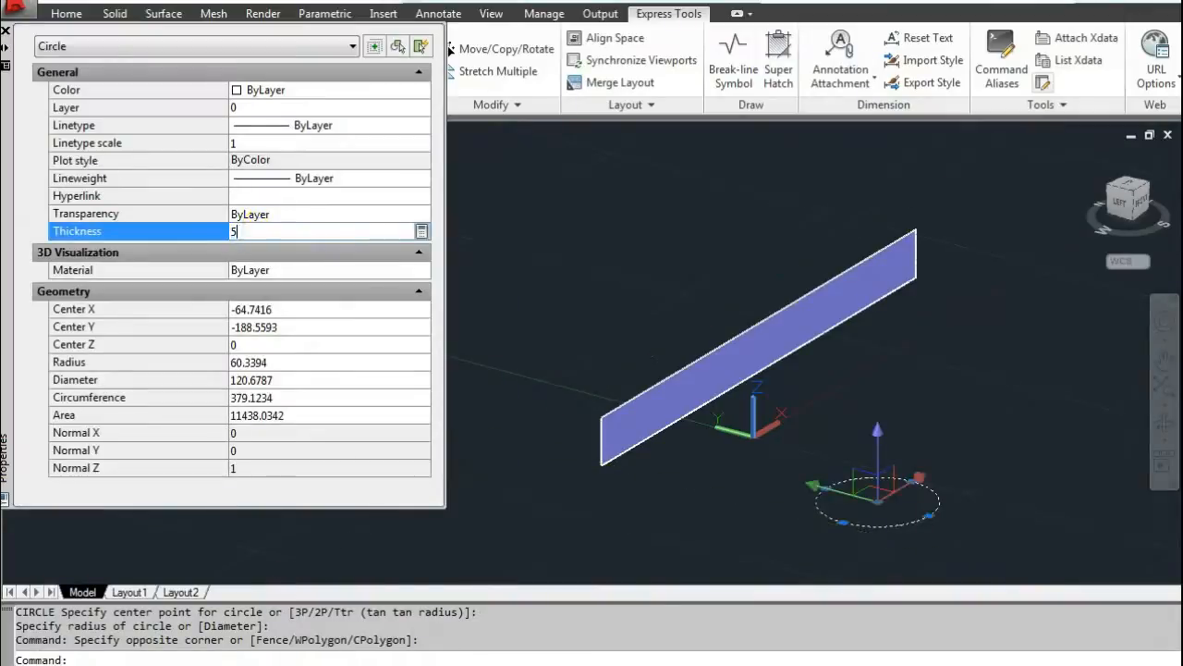
type("0")
key("Return")
key("Escape")
key("Escape")
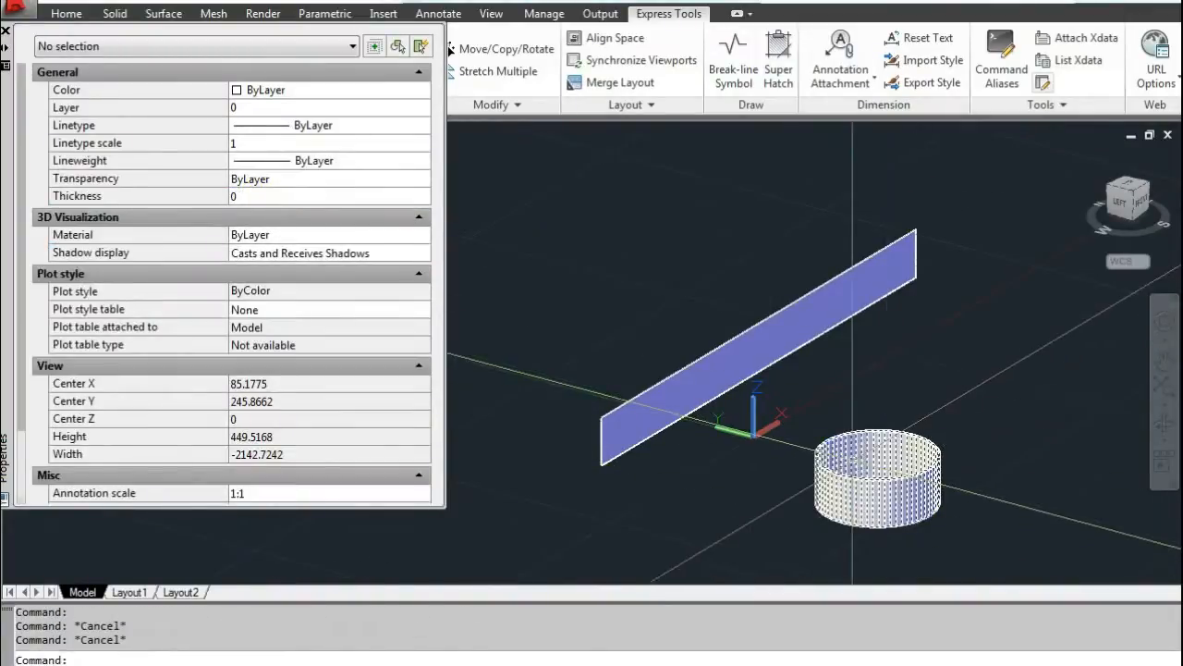
Step: Place single-line text containing a short name in front of the thickened circle, about 126 units high and rotated 270°
middle_click_drag(847, 473, 795, 499, "shift")
scroll(855, 483, "up", 9)
scroll(830, 437, "down", 12)
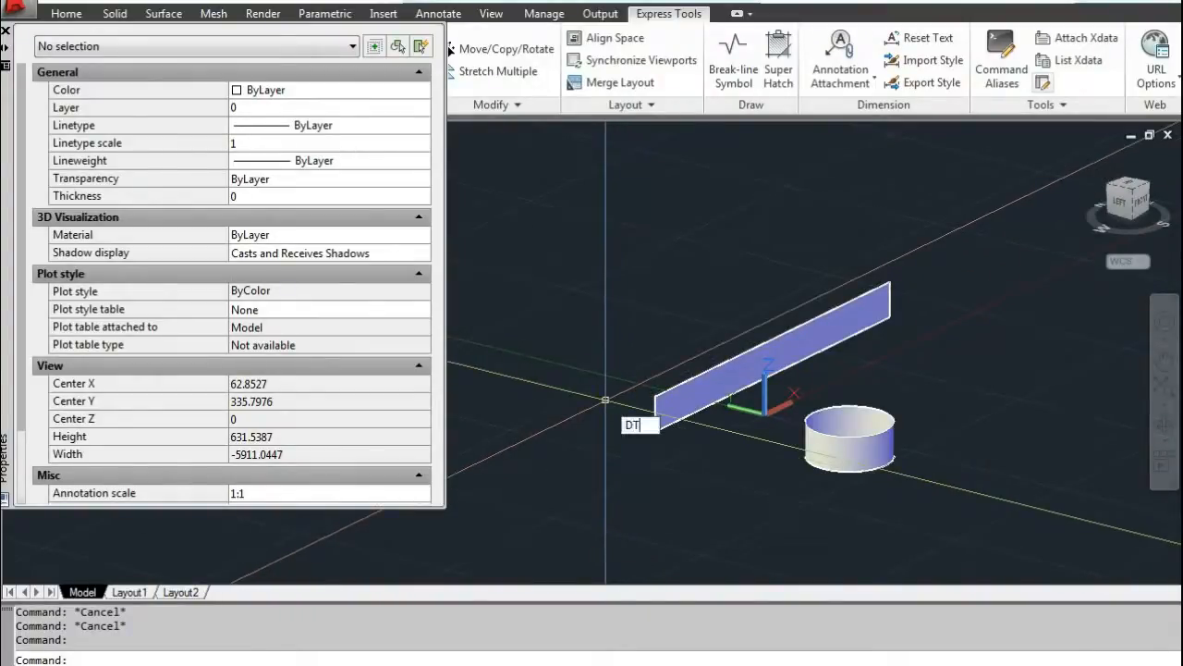
middle_click_drag(611, 415, 533, 328)
left_click(698, 450)
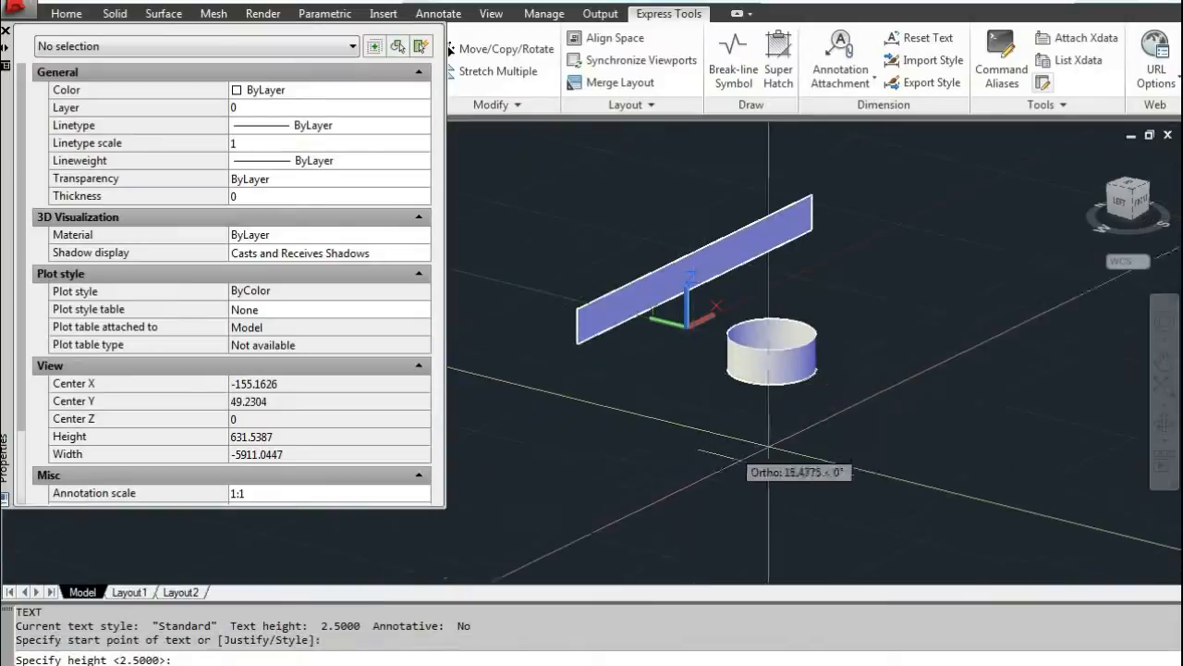
key("Return")
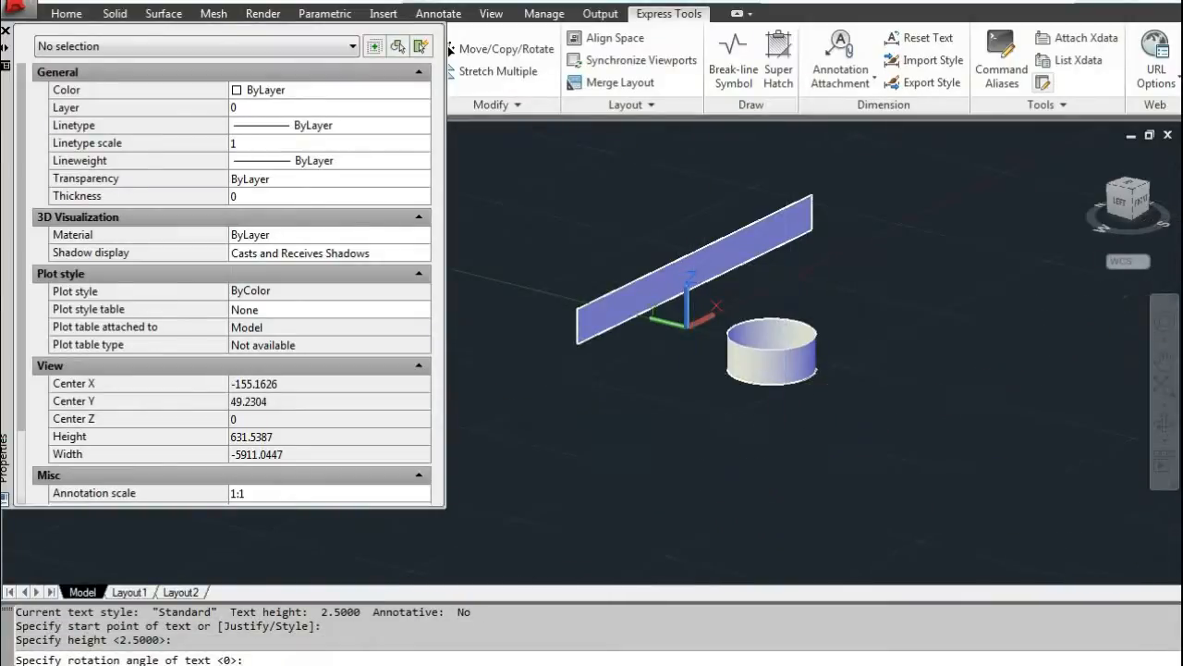
key("Return")
type("bruno")
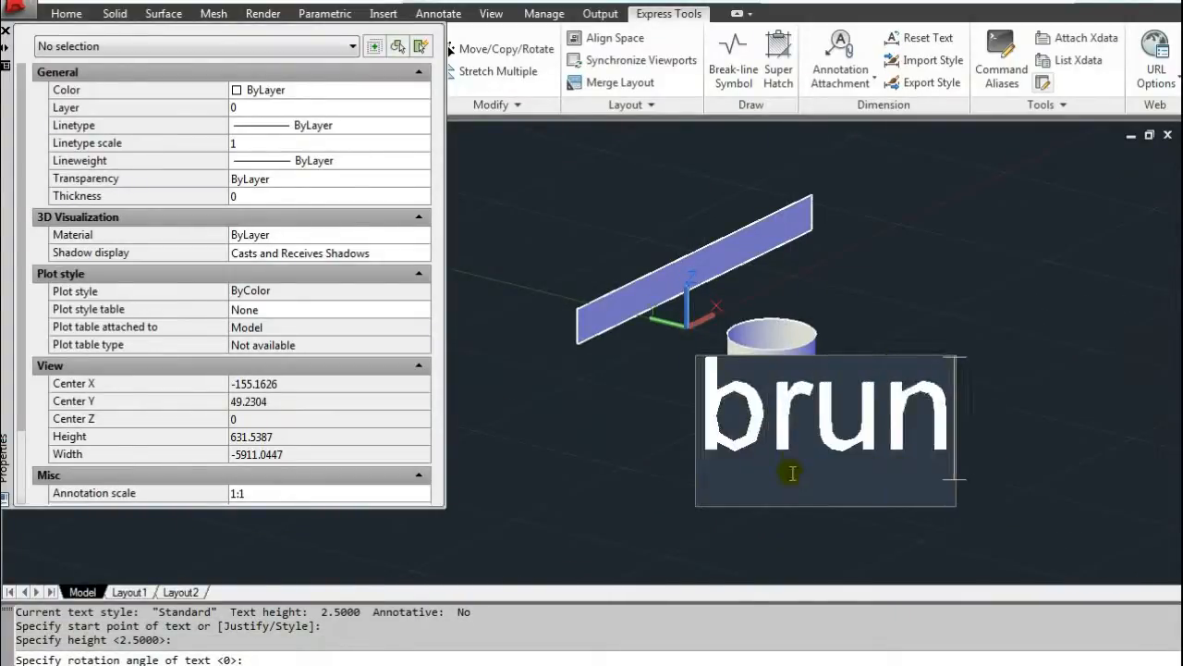
key("Return")
key("Return")
Step: Set the thickness property of the new single-line text to 50 and clear the selection
left_click(792, 472)
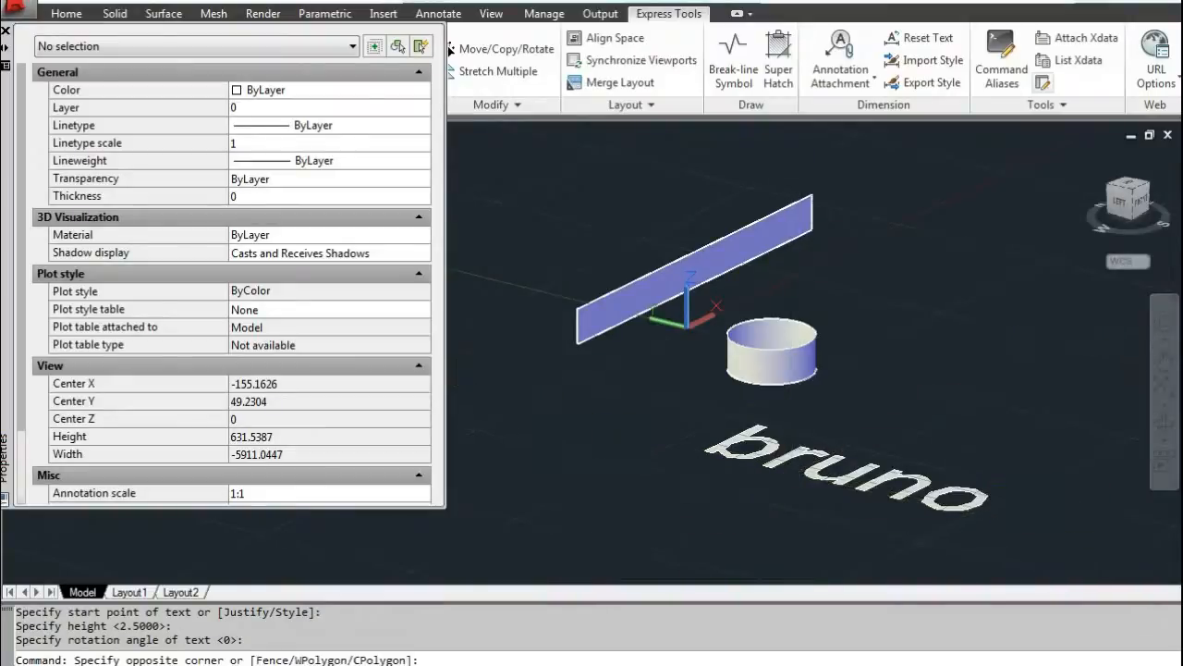
left_click(739, 451)
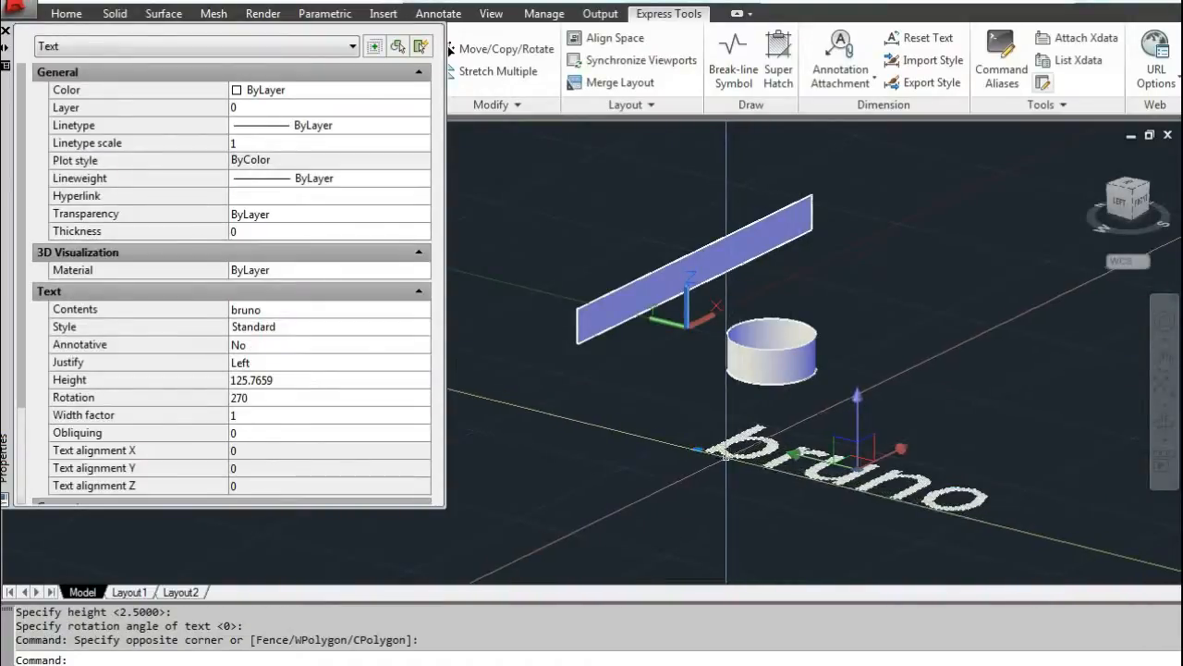
middle_click_drag(742, 452, 761, 437)
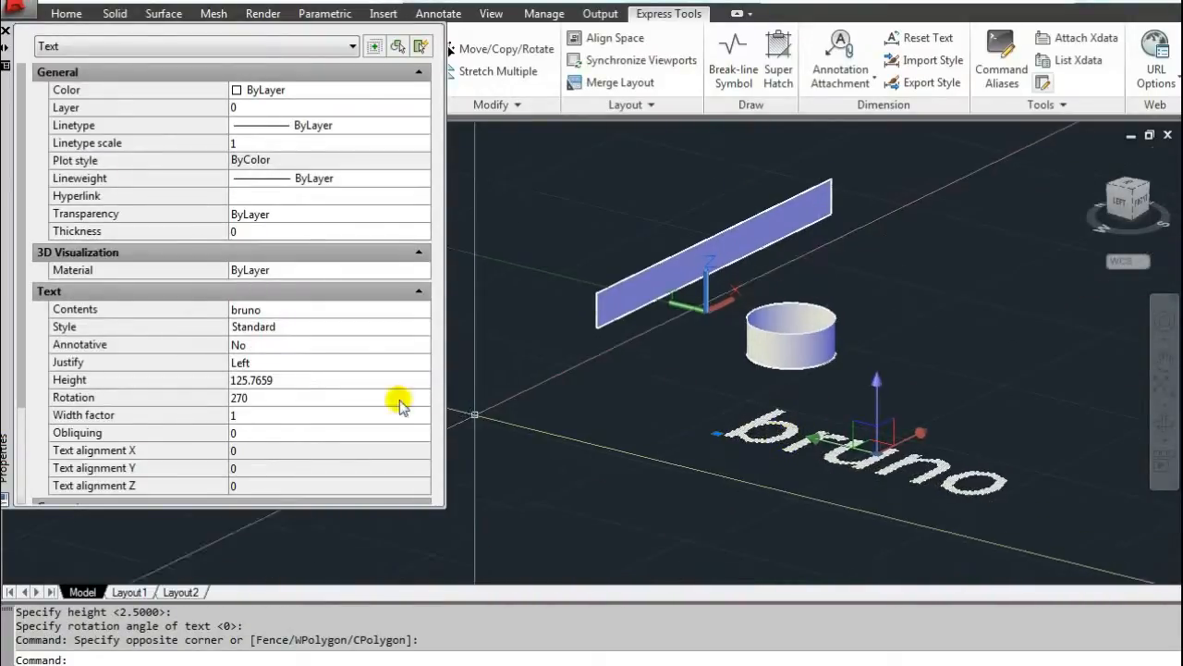
left_click(248, 219)
left_click(269, 231)
key("Return")
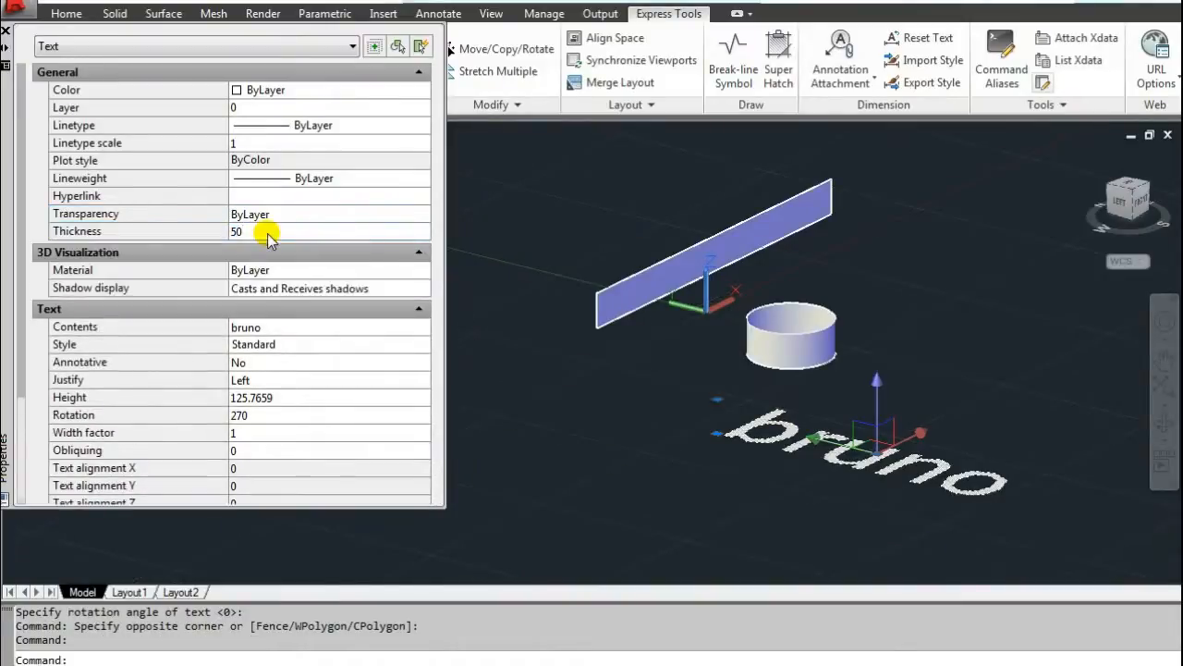
key("Escape")
Step: Examine the text up close and from a low viewing angle, checking its thickness property and grips
scroll(780, 435, "up", 5)
left_click(781, 435)
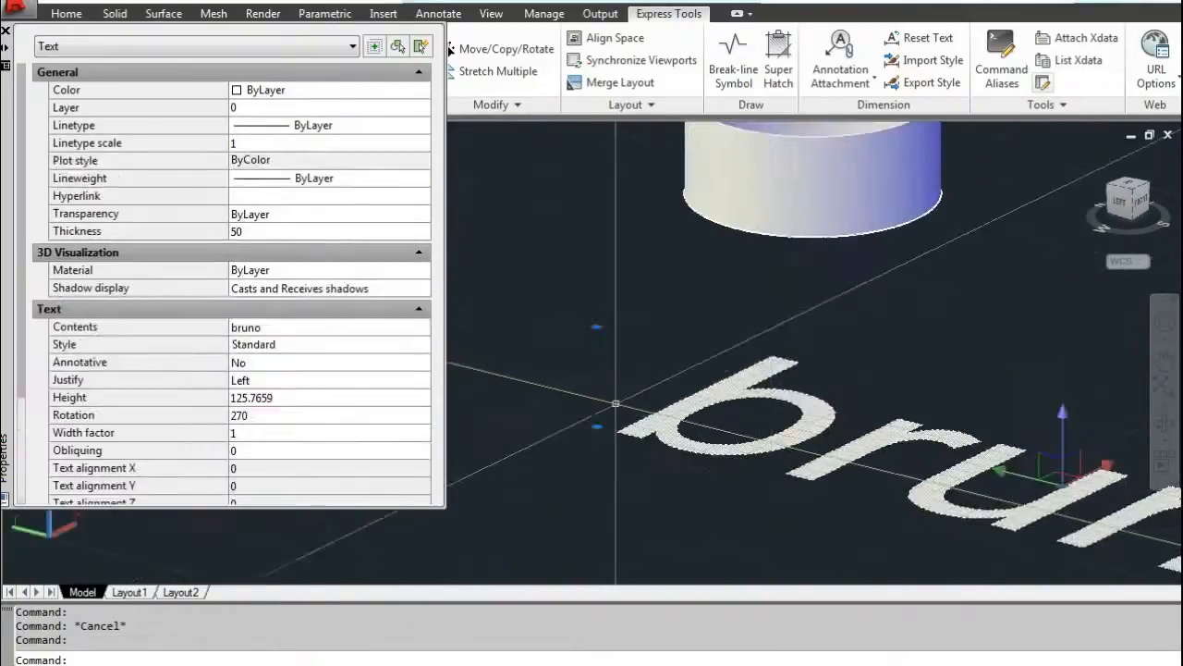
mouse_move(597, 331)
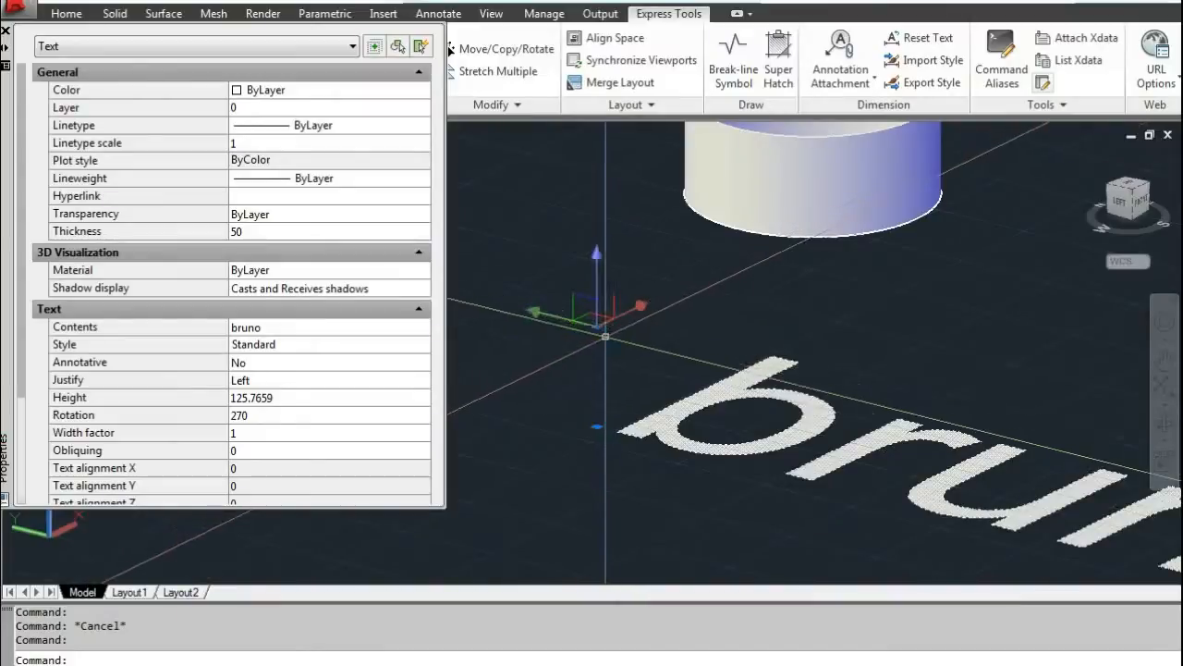
key("Escape")
scroll(606, 334, "up", 2)
left_click(652, 462)
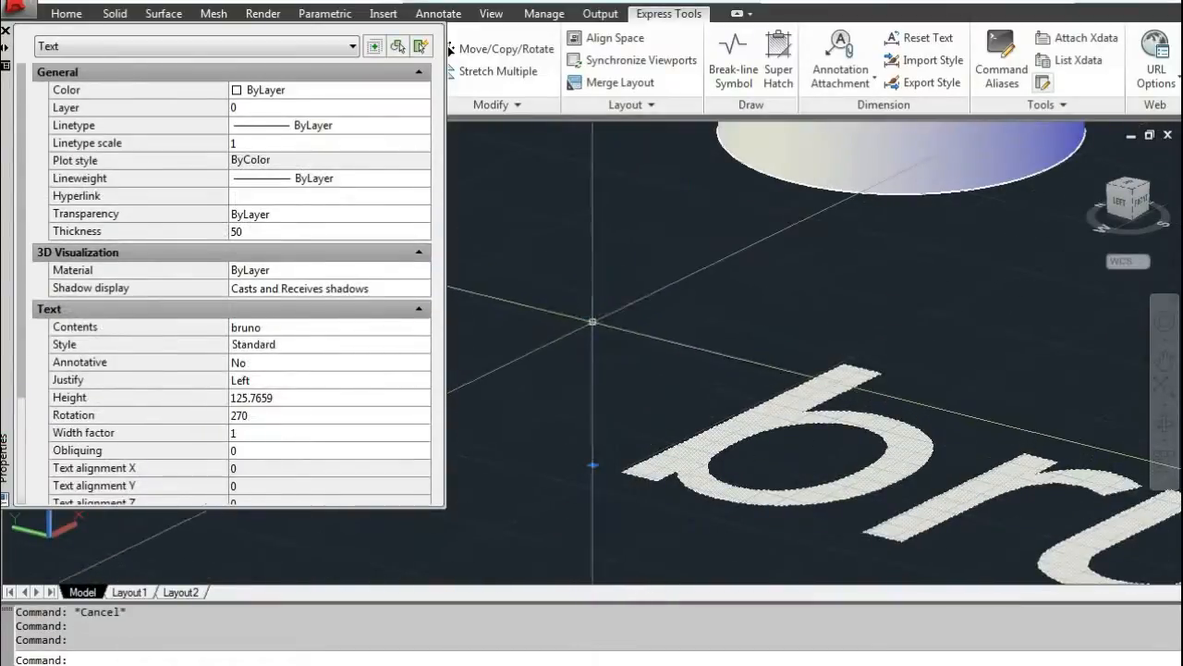
middle_click_drag(610, 347, 591, 252, "shift")
key("Return")
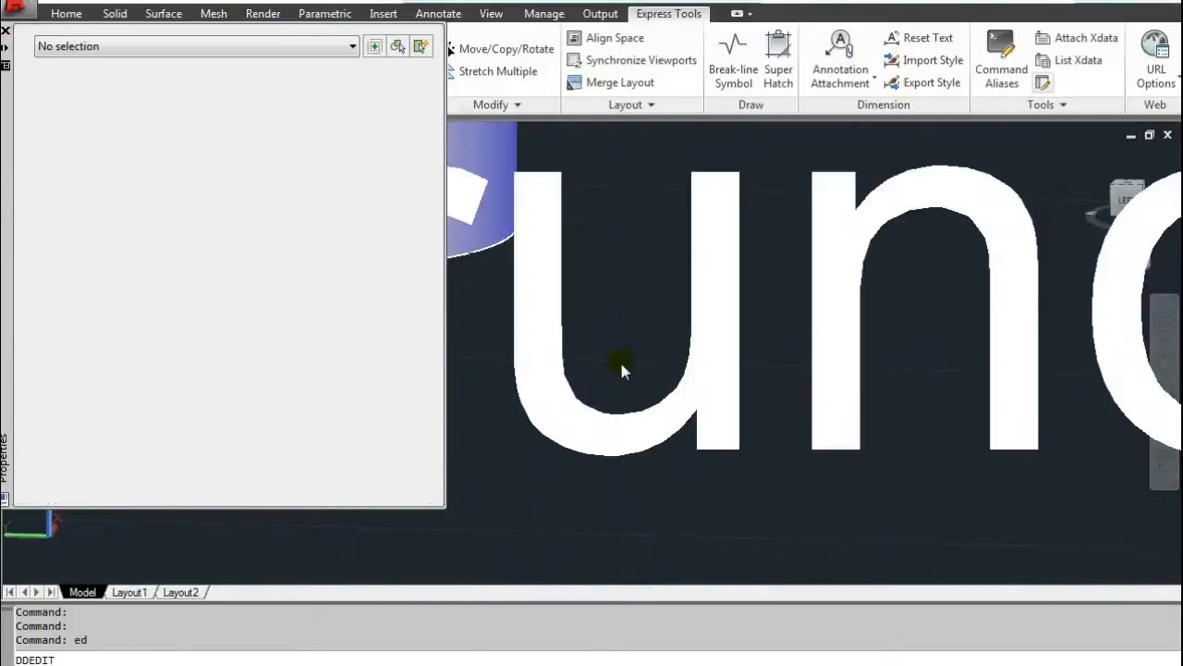
scroll(620, 359, "down", 6)
key("Escape")
scroll(645, 354, "up", 4)
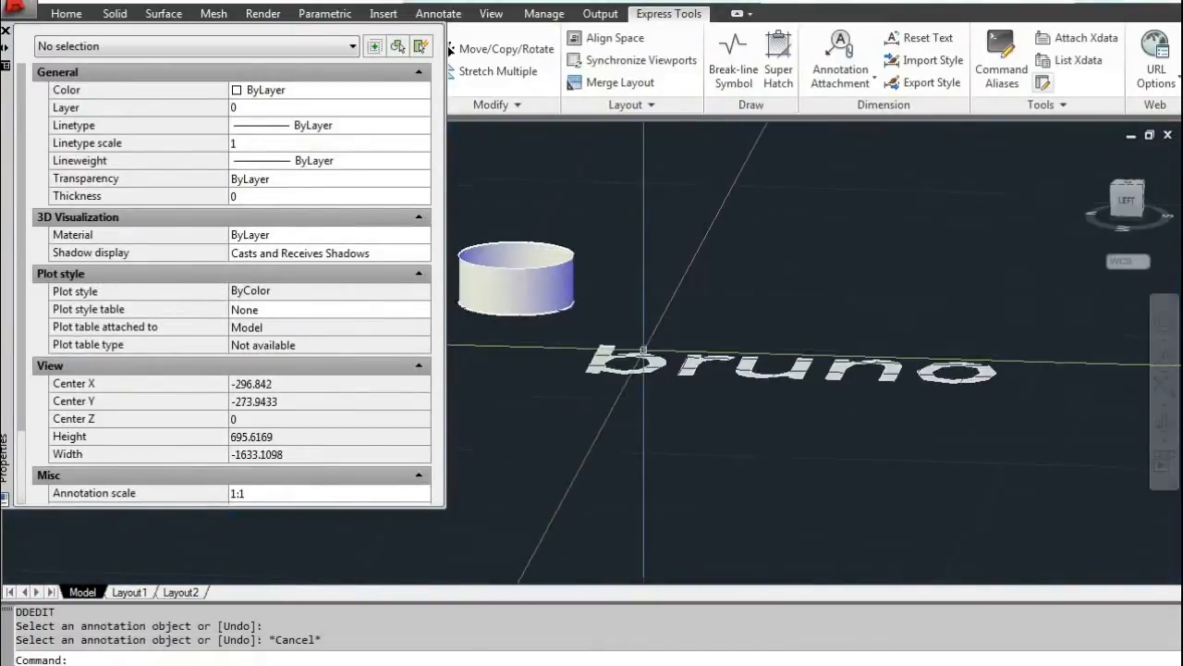
left_click(640, 353)
left_click(626, 363)
scroll(622, 361, "up", 4)
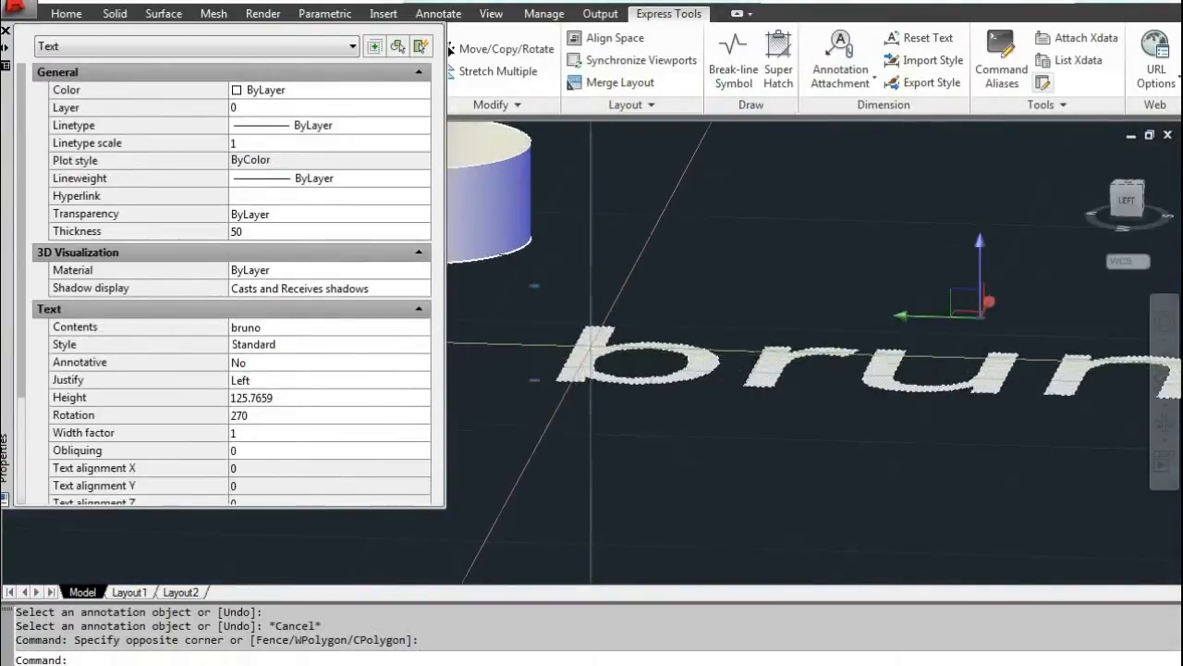
key("Escape")
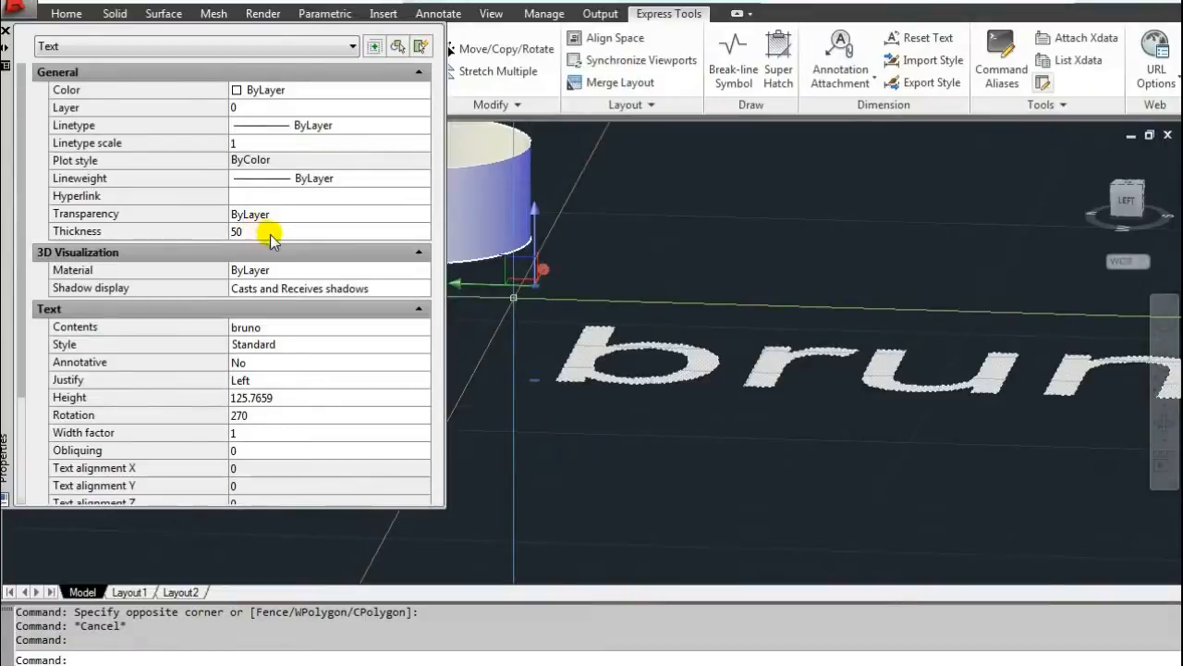
key("Escape")
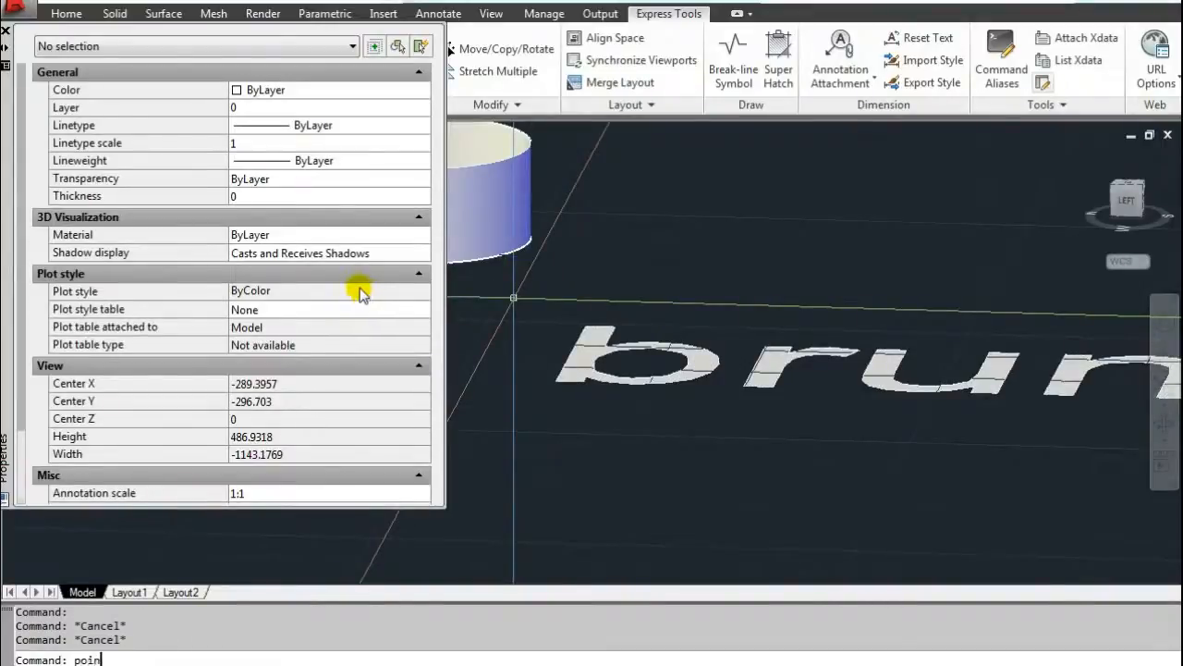
Step: Place a point in front of the text and set its thickness property to 50
left_click(607, 431)
scroll(647, 424, "up", 7)
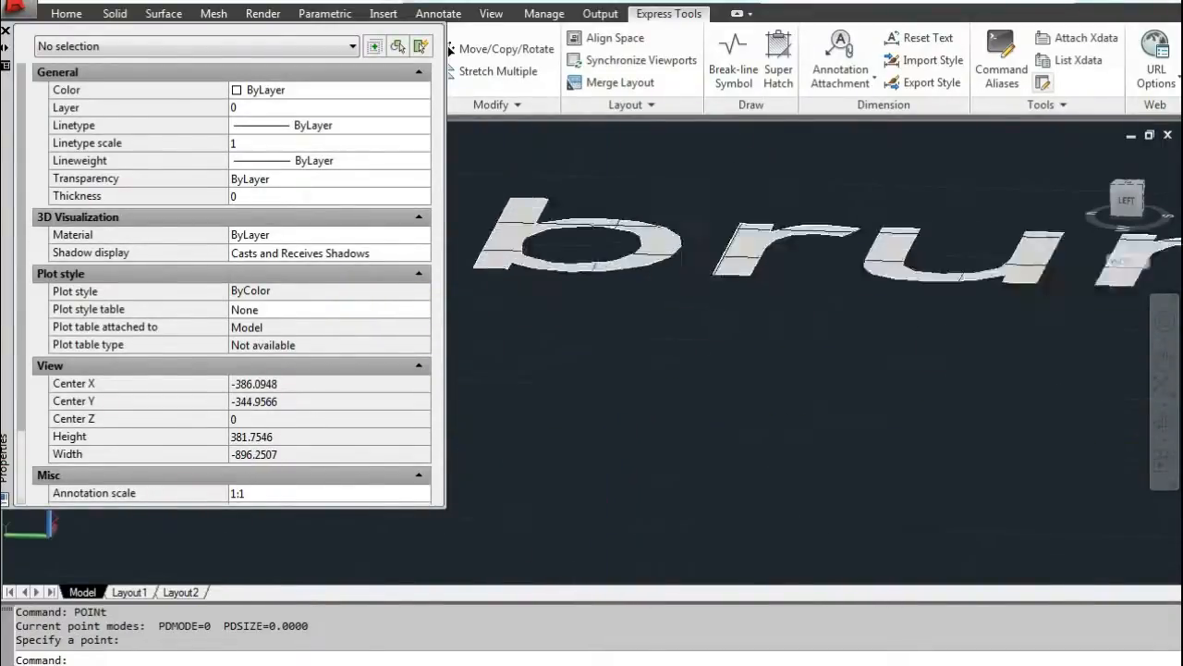
left_click(655, 421)
left_click(730, 449)
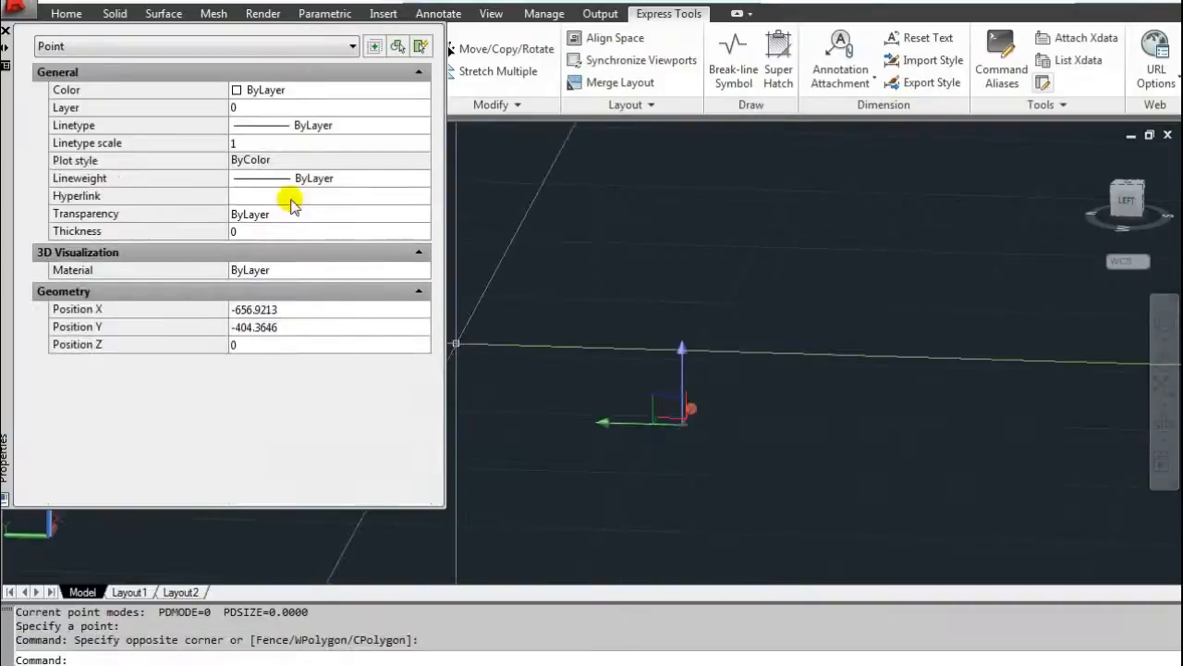
left_click(273, 230)
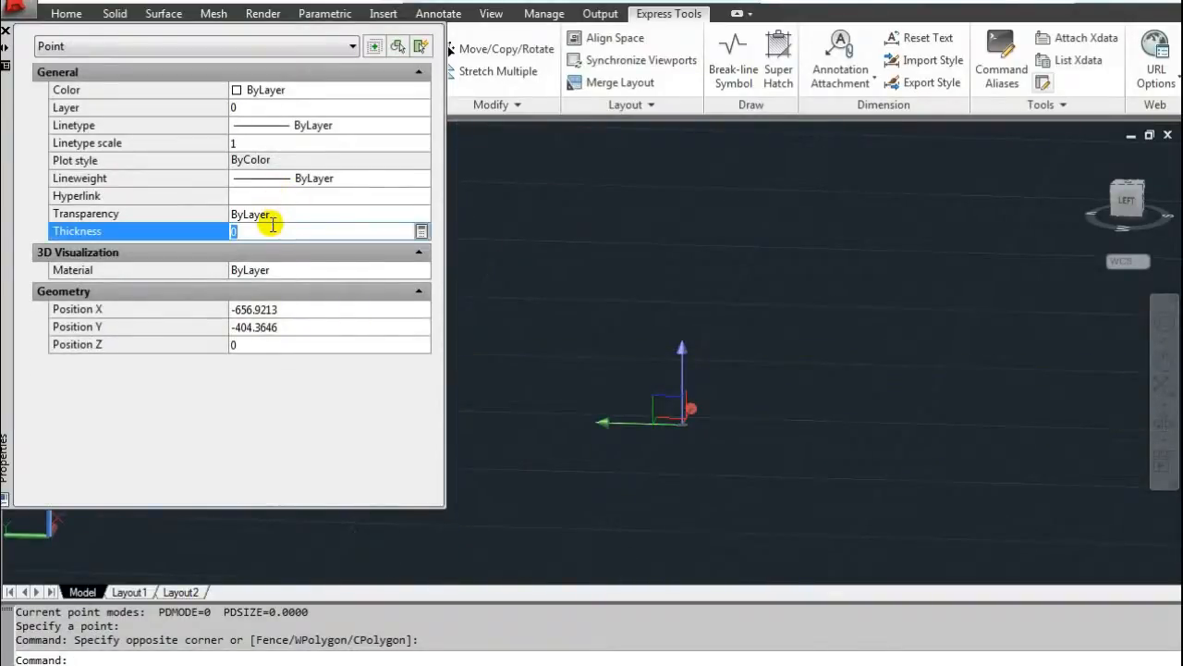
key("Return")
key("Escape")
key("Escape")
Step: Examine the thickened point from a higher viewing angle, checking its grips and properties, and leave it unselected
scroll(689, 338, "down", 1)
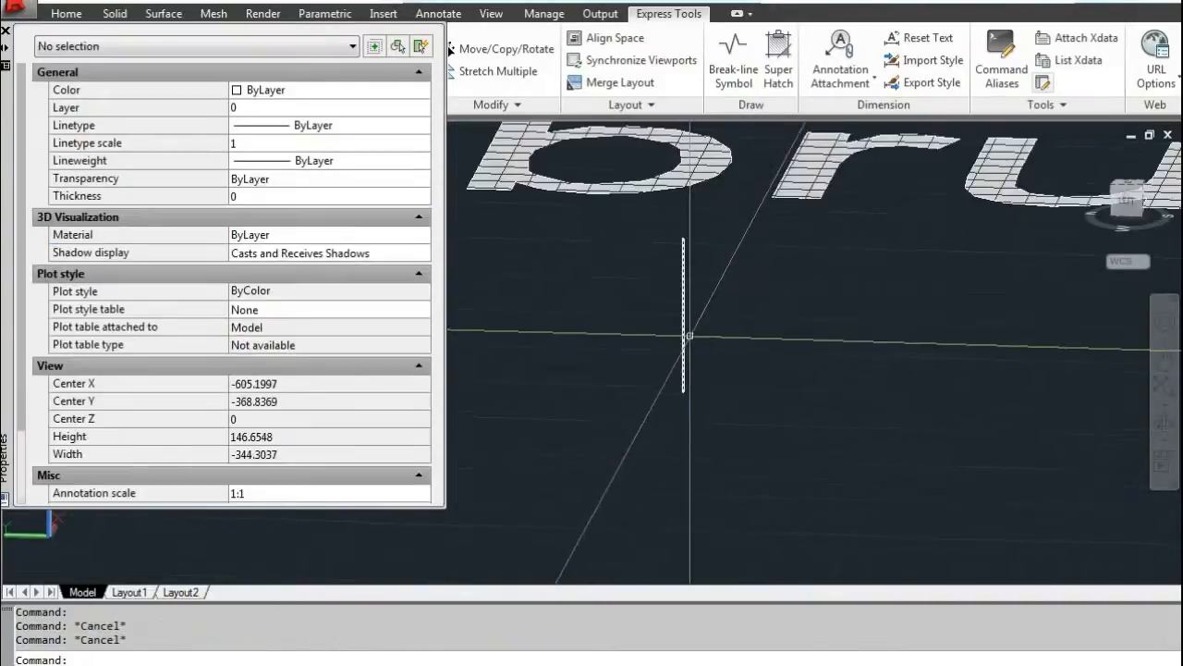
middle_click_drag(689, 338, 668, 337, "shift")
left_click_drag(667, 337, 653, 367, "shift")
left_click(684, 365)
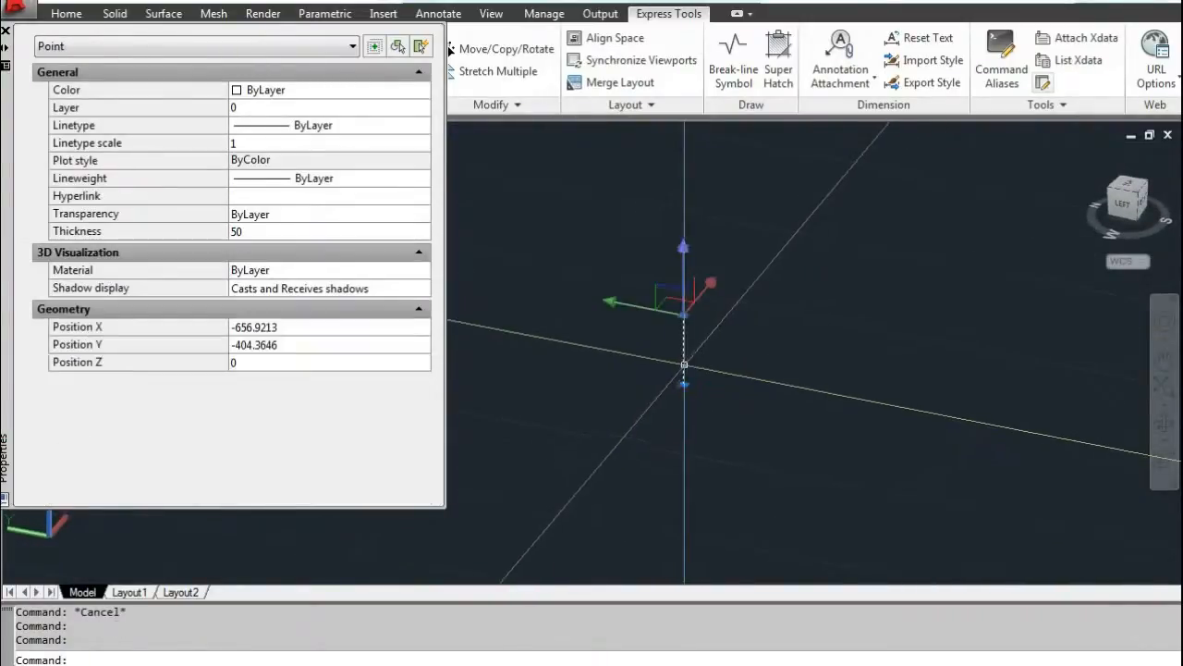
scroll(670, 370, "down", 5)
scroll(671, 321, "down", 2)
key("Escape")
key("Escape")
key("Escape")
scroll(670, 321, "up", 5)
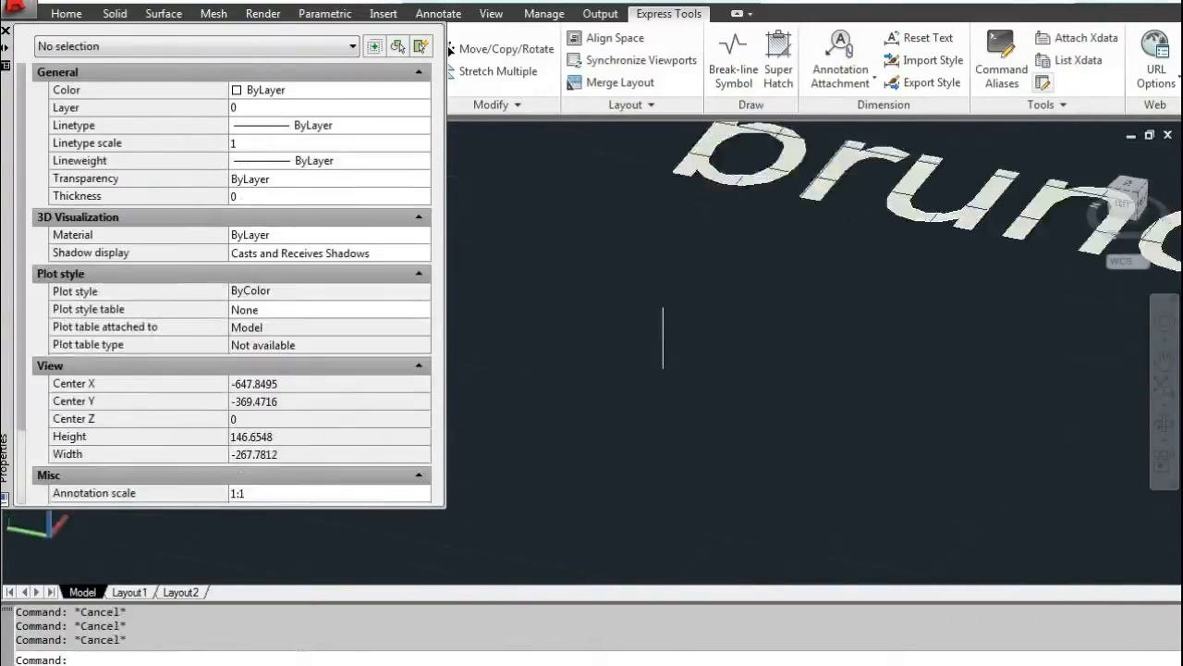
scroll(670, 321, "up", 3)
left_click(658, 318)
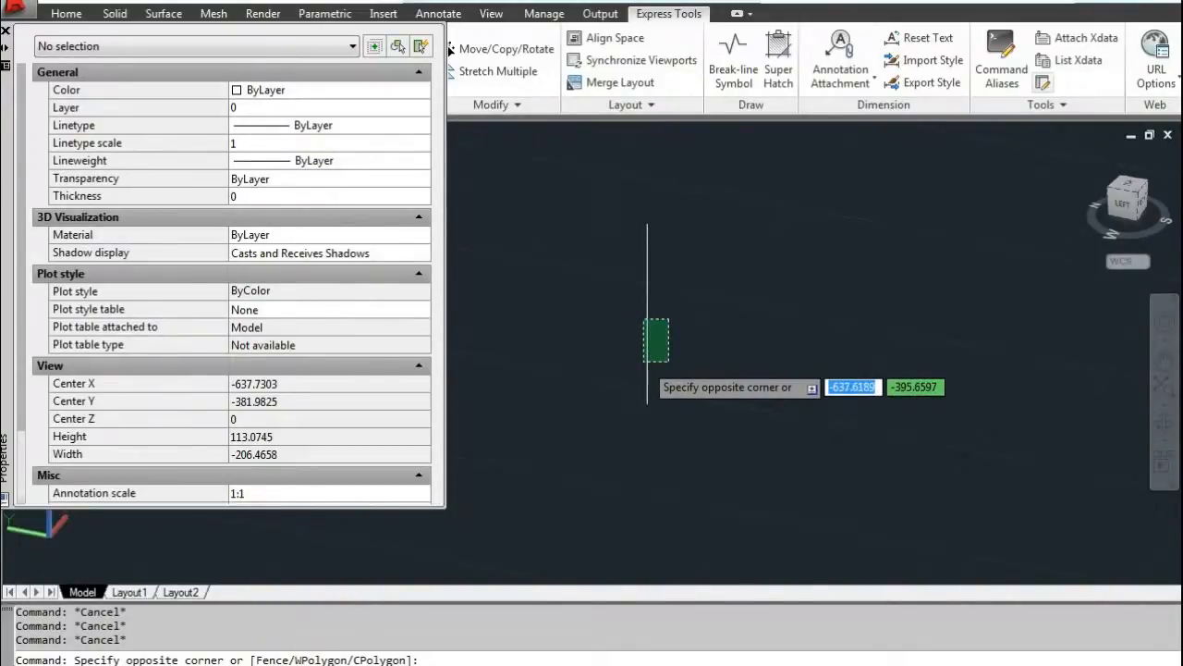
left_click(622, 353)
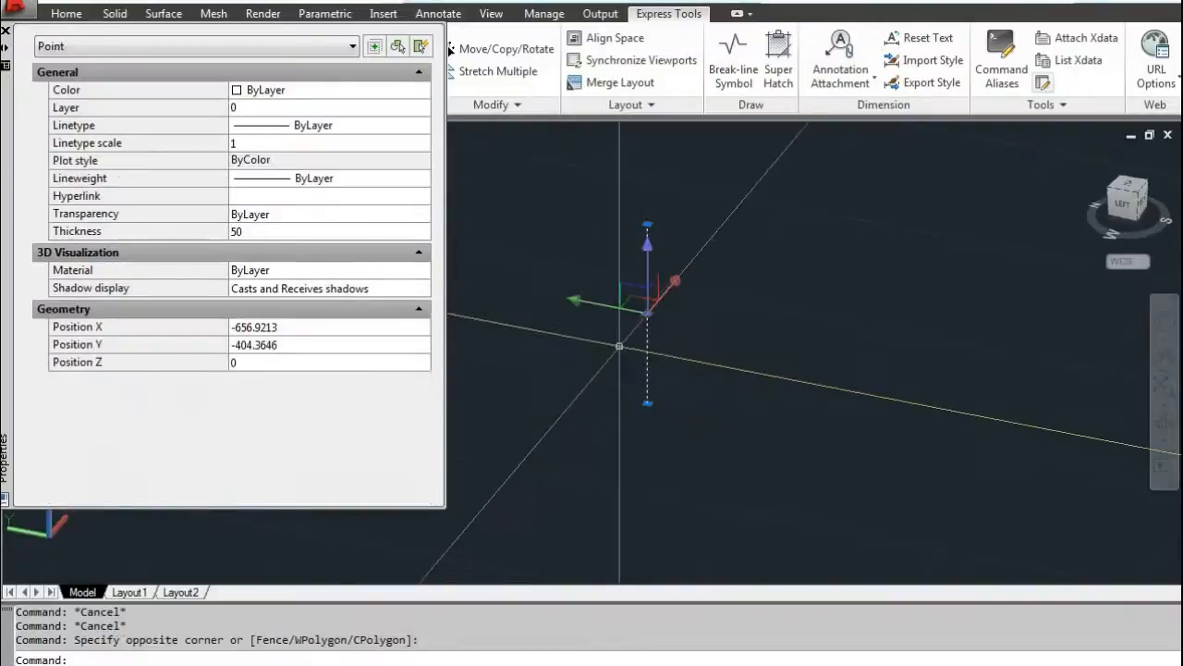
key("Escape")
key("Escape")
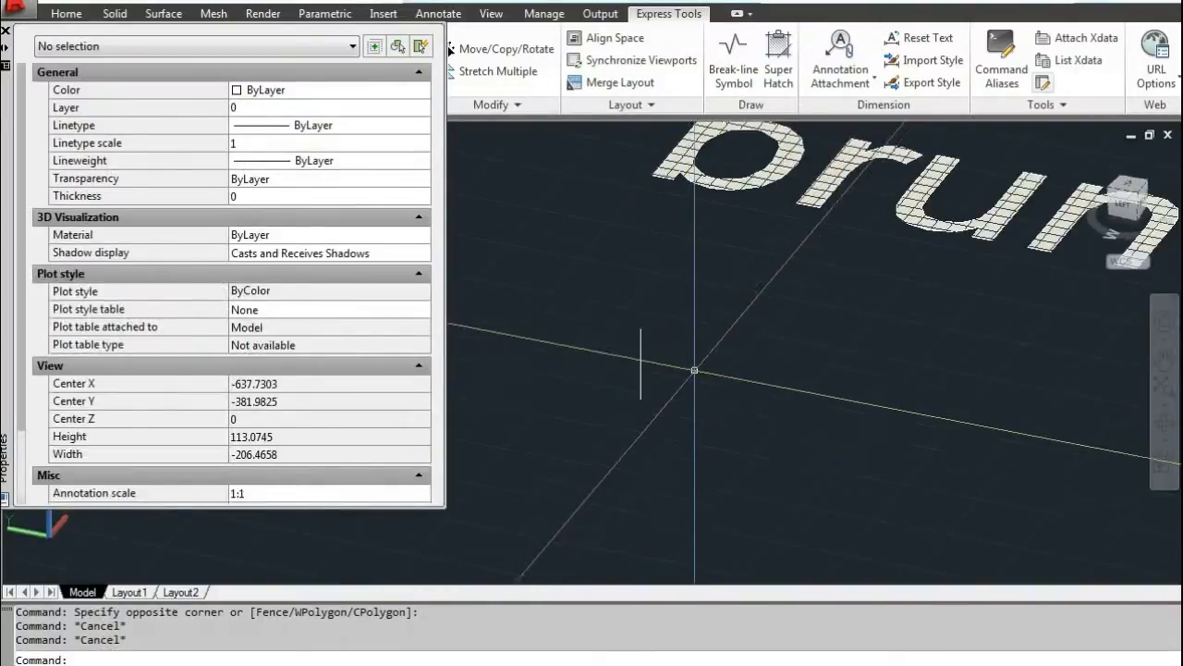
Step: Set the default thickness for new objects to 50 with the THICKNESS command
type("th")
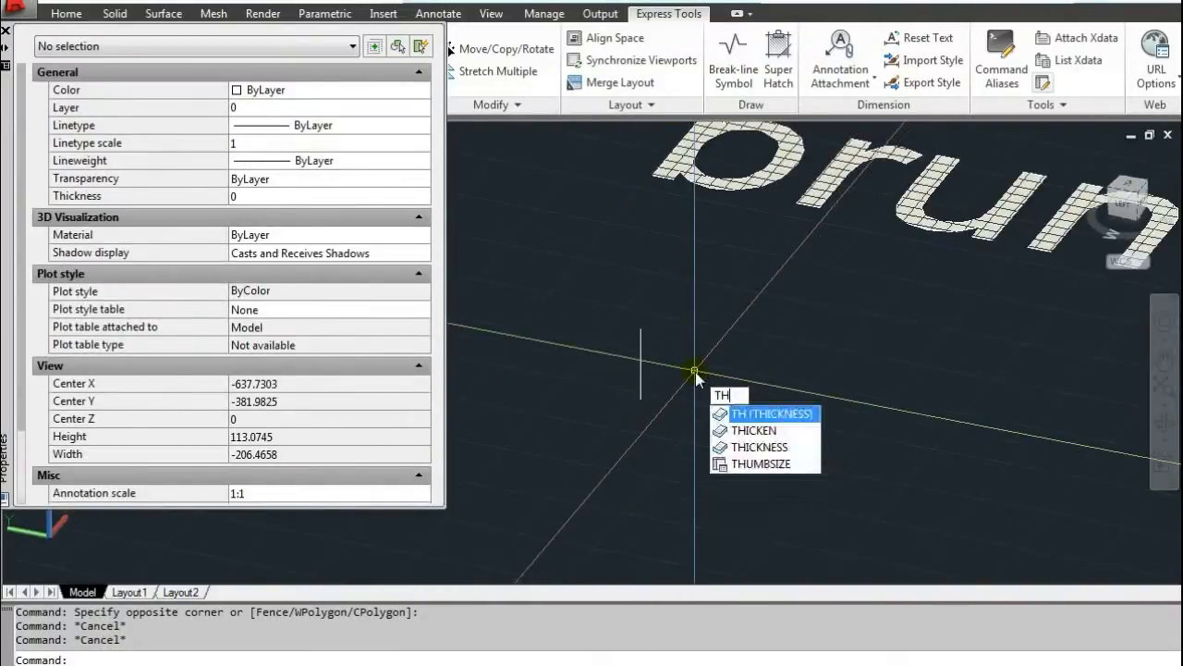
left_click(751, 448)
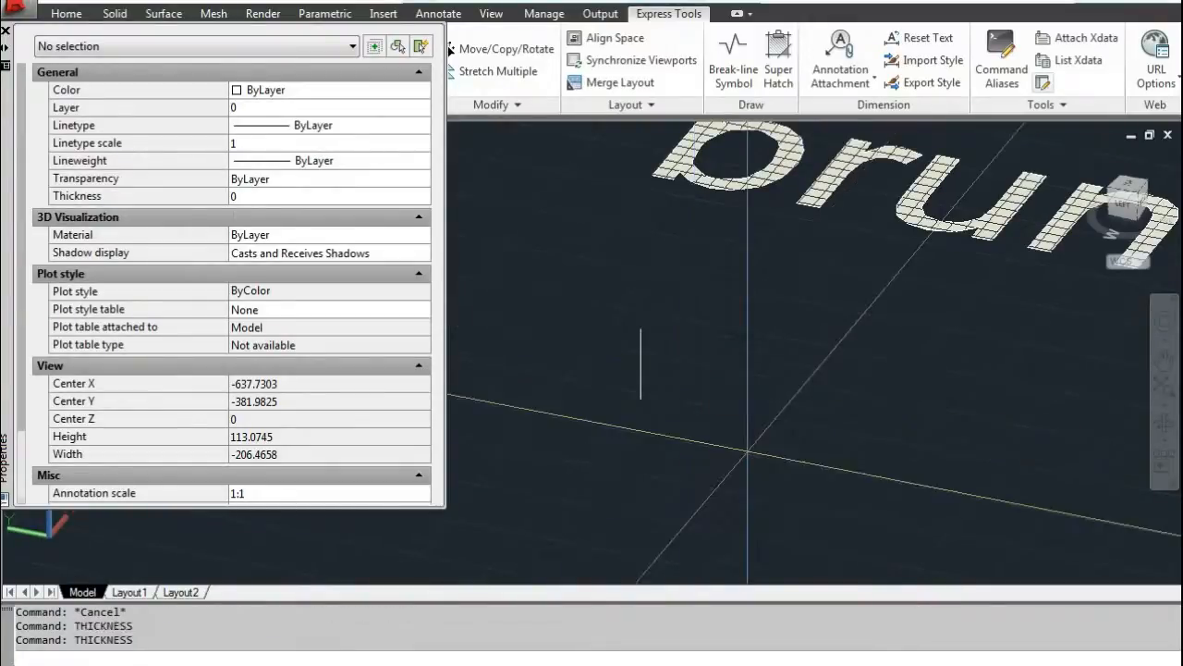
middle_click_drag(735, 450, 644, 455)
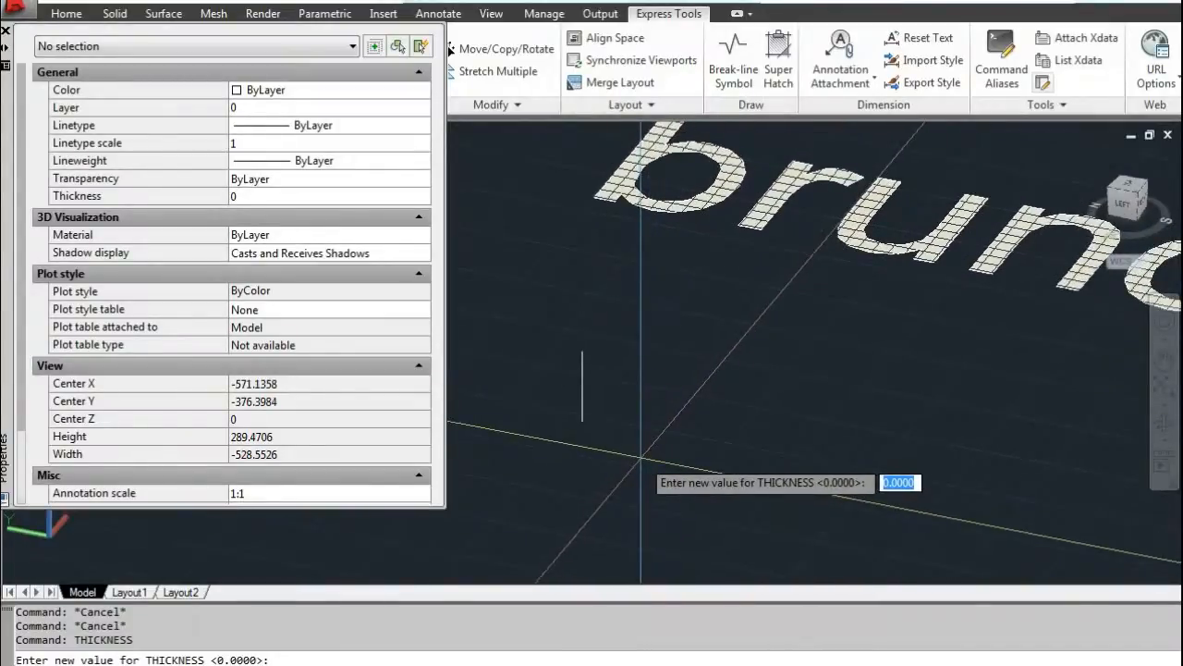
key("Return")
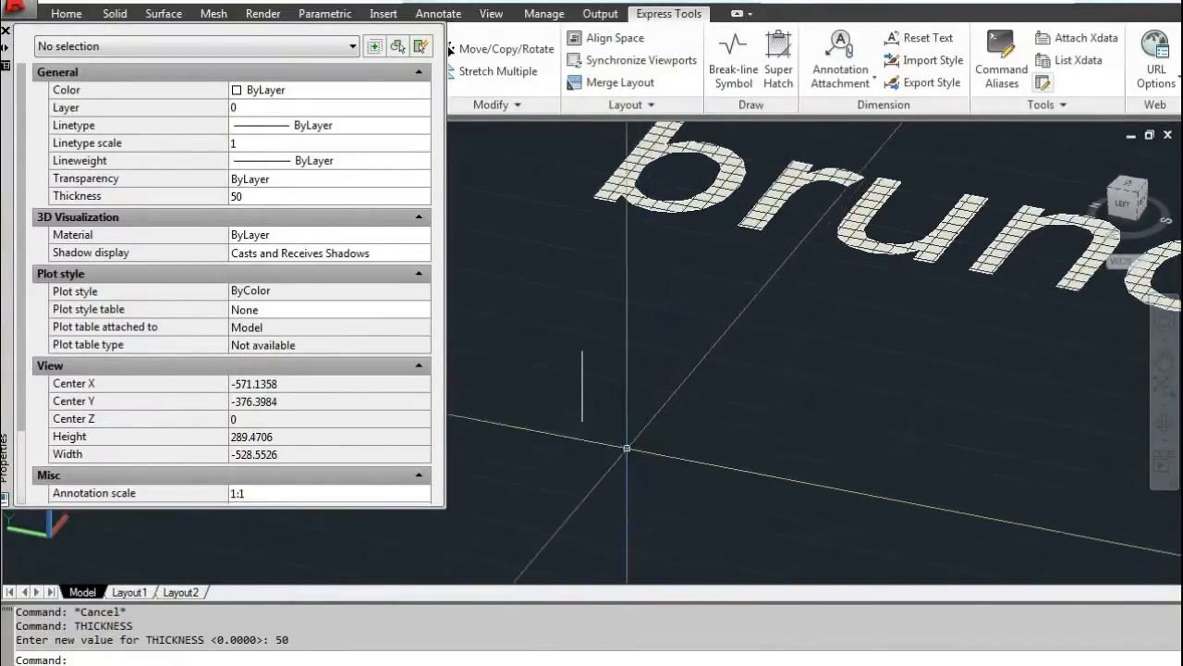
Step: Set the default thickness for new objects to 200 with the THICKNESS command
scroll(587, 514, "down", 2)
middle_click_drag(453, 279, 700, 313)
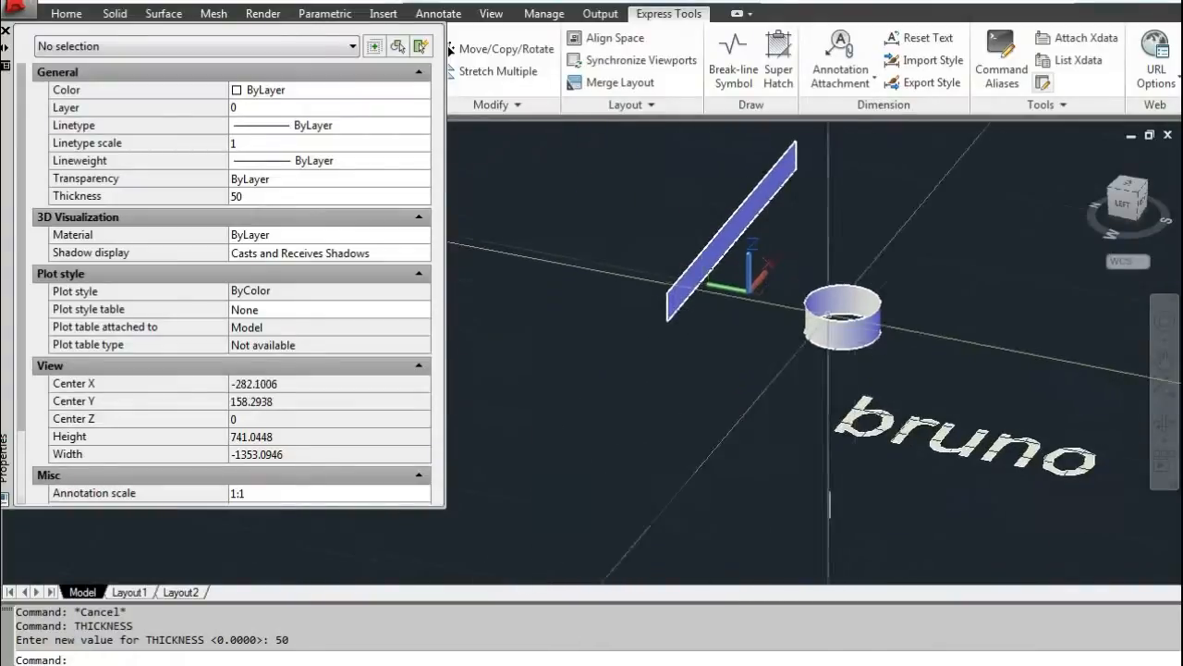
left_click(864, 425)
key("Escape")
key("Escape")
key("Return")
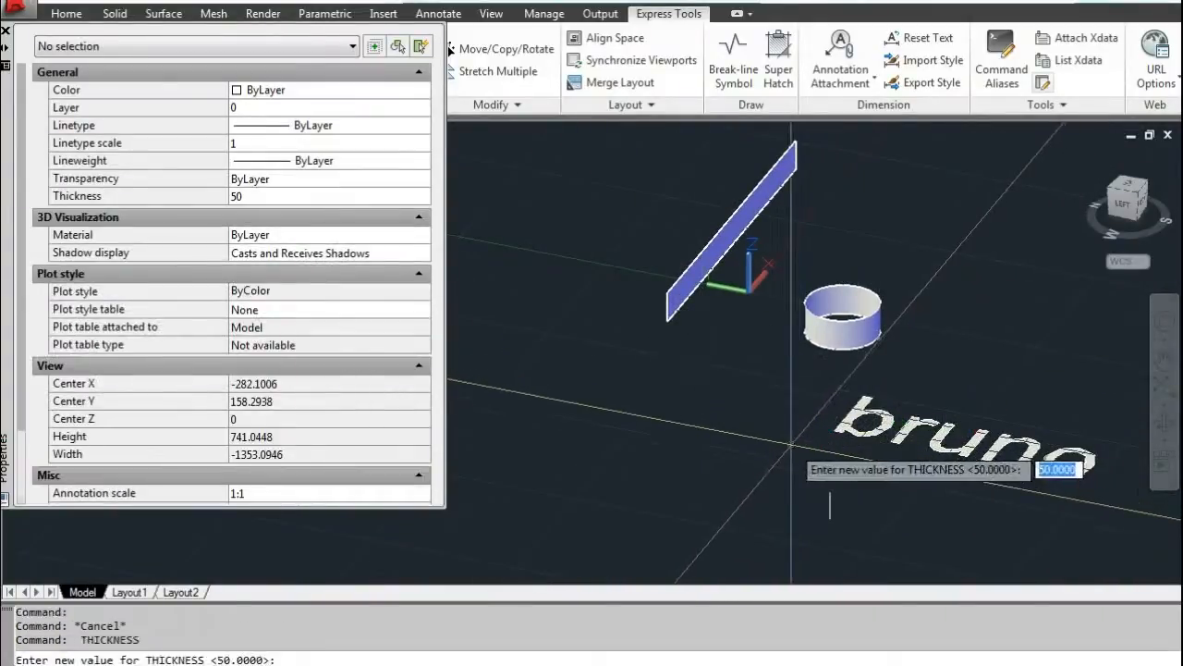
key("Return")
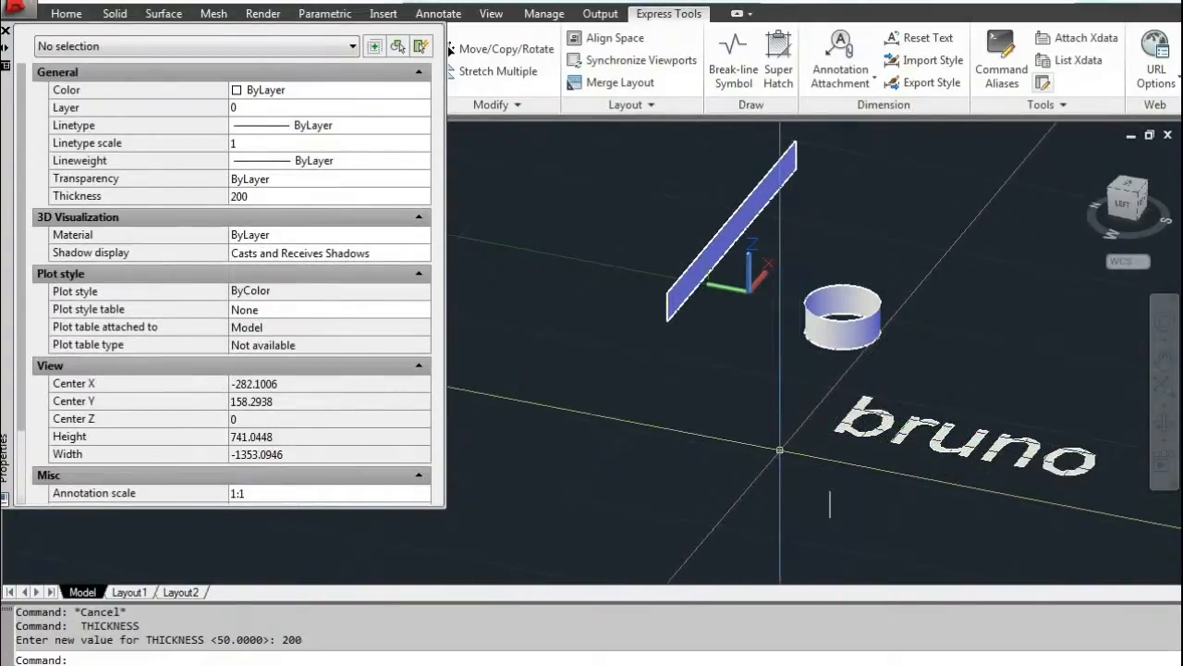
Step: Check the thickness property of the existing long line, leaving it unselected
key("Escape")
left_click(655, 330)
left_click(665, 298)
left_click(666, 296)
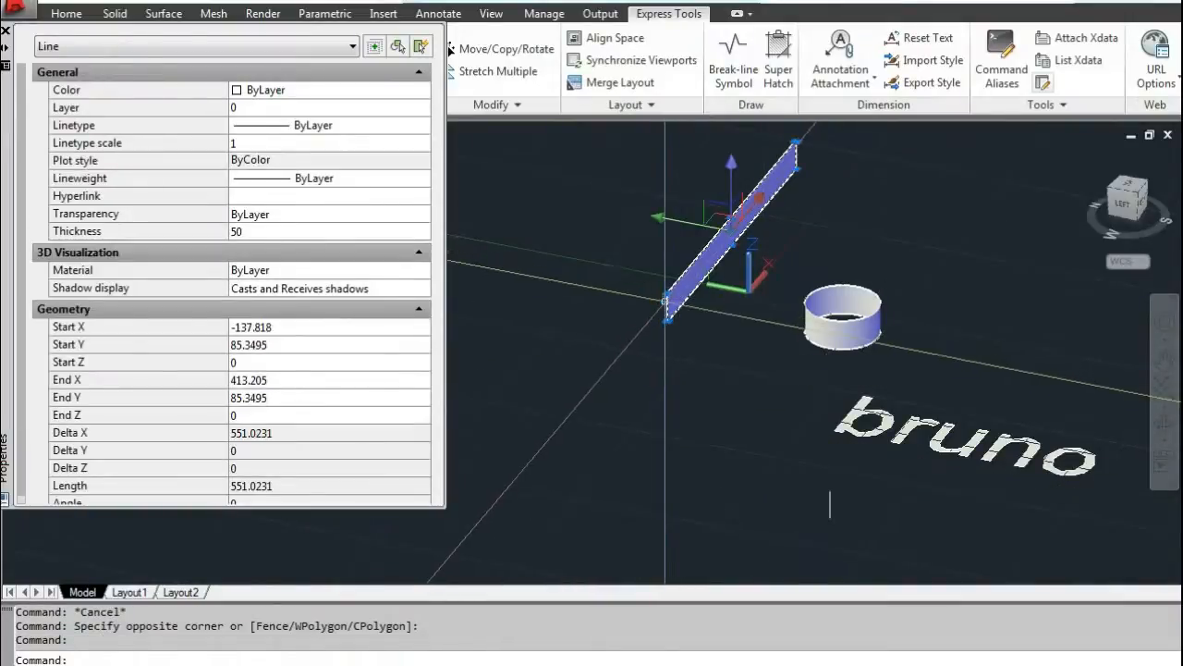
key("Escape")
Step: Draw a single line segment with the default thickness in front of the existing thickened line
type("l")
key("Return")
left_click(611, 447)
left_click(704, 476)
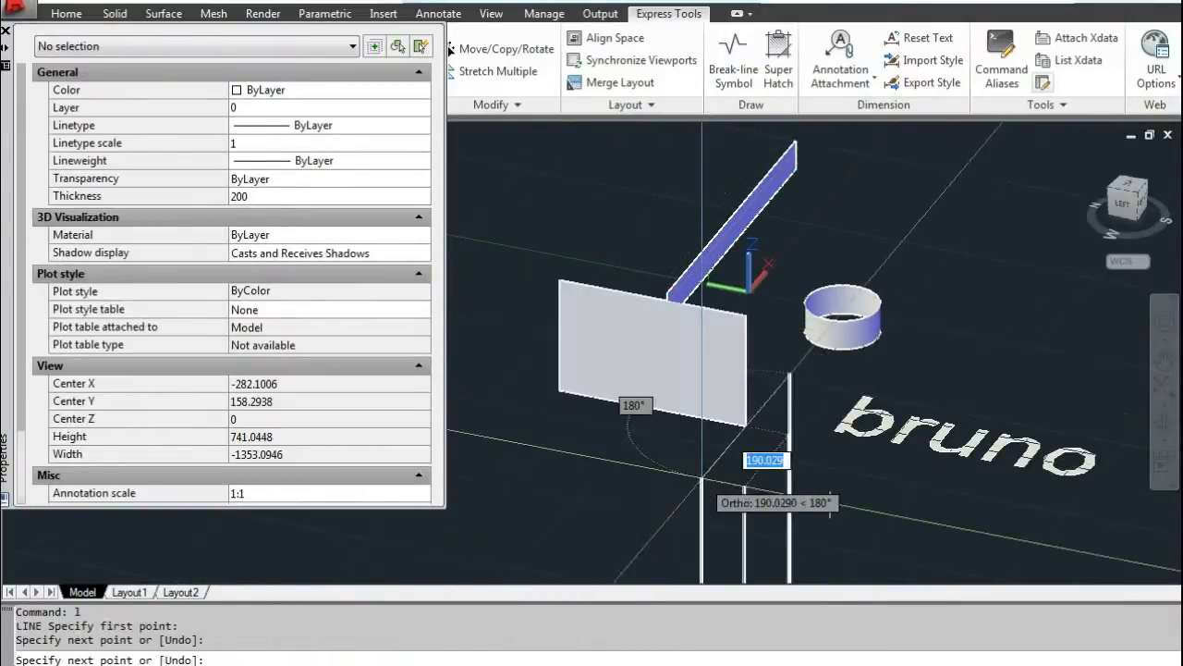
key("Escape")
middle_click_drag(571, 409, 541, 436, "shift")
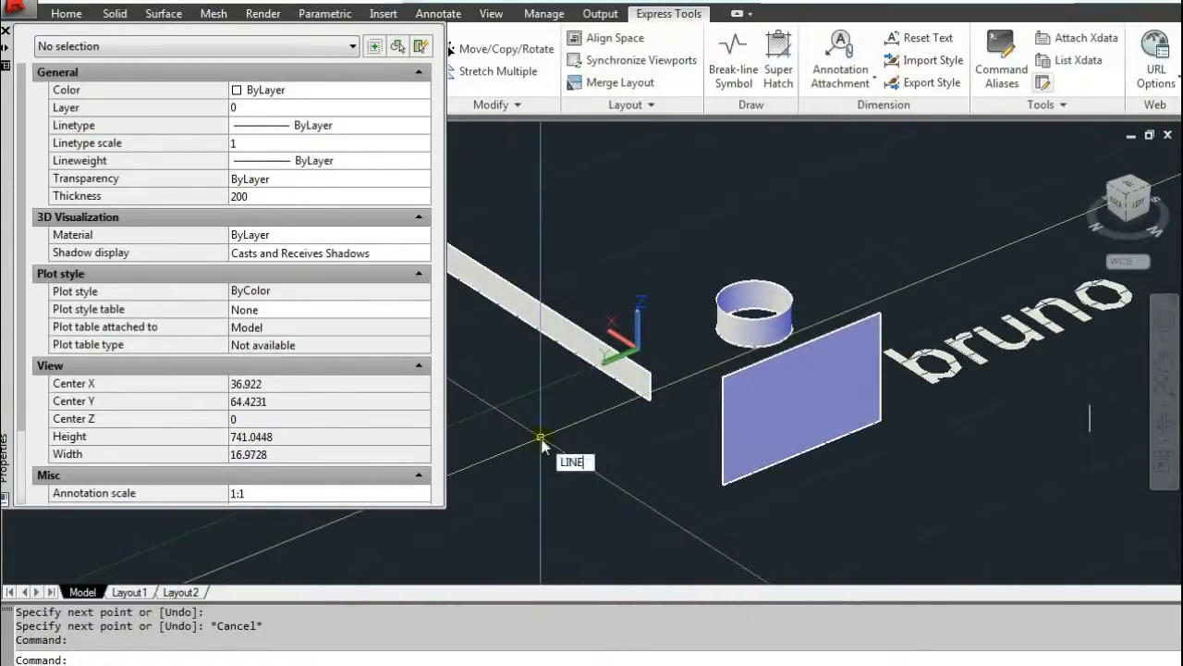
Step: Set the default thickness for new objects to 150 with the THICKNESS command
key("Return")
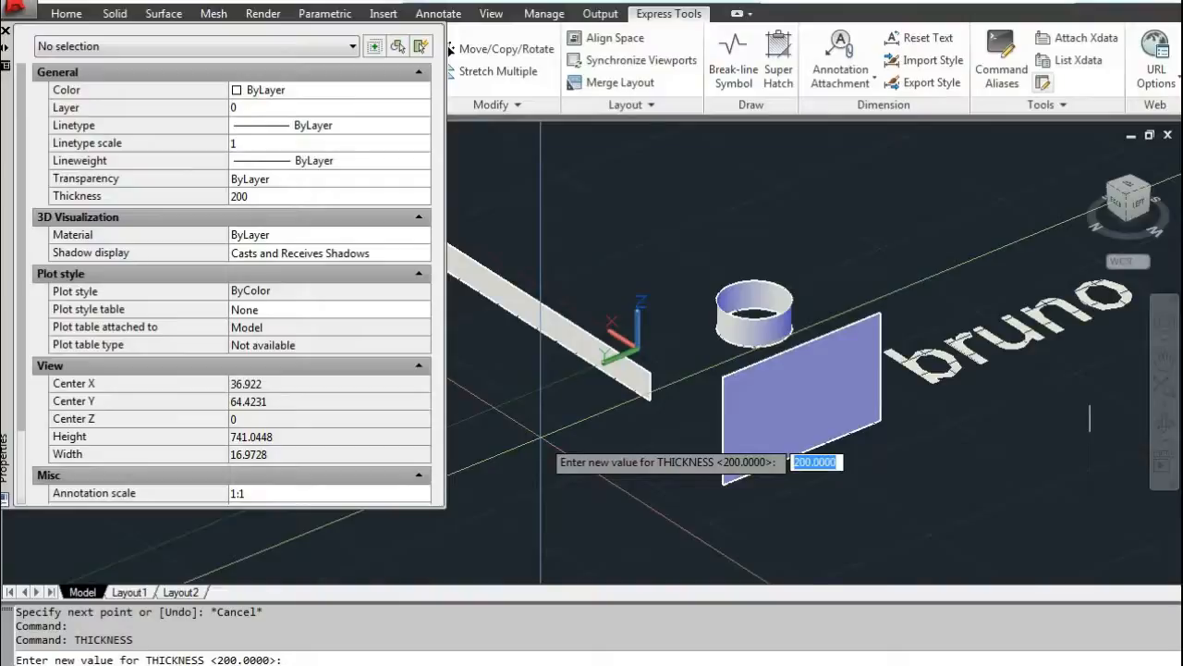
type("150")
key("Return")
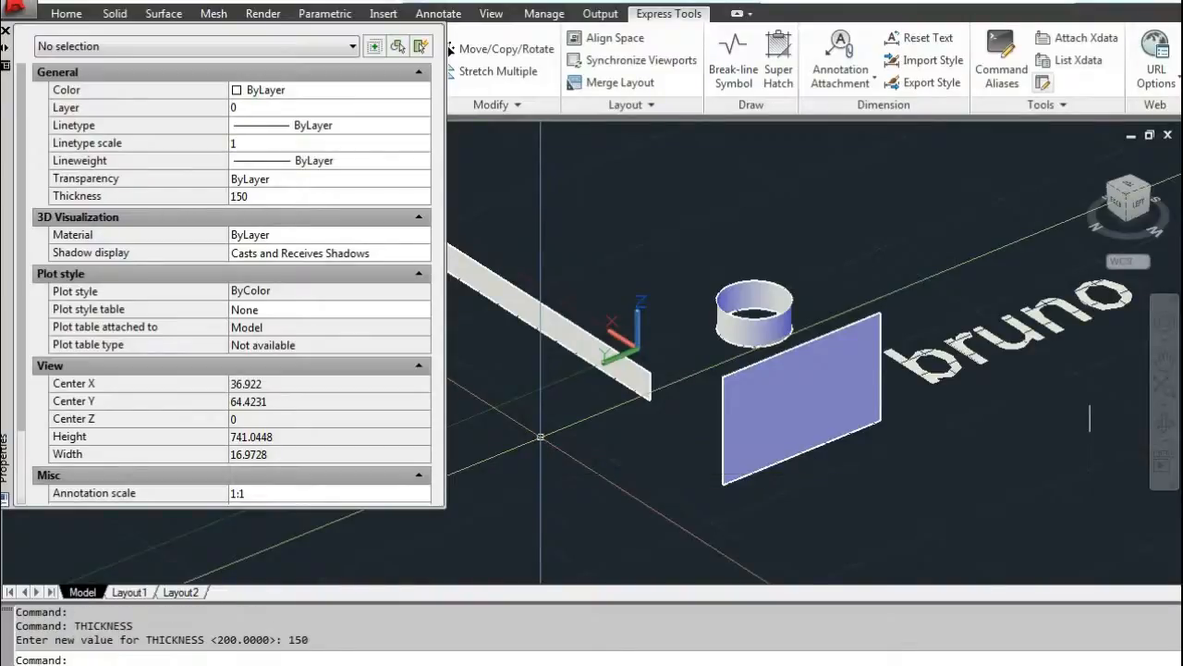
Step: Draw a circle with a radius of about 116 in front of the text, using the default thickness
middle_click_drag(788, 545, 724, 530)
type("c")
key("Return")
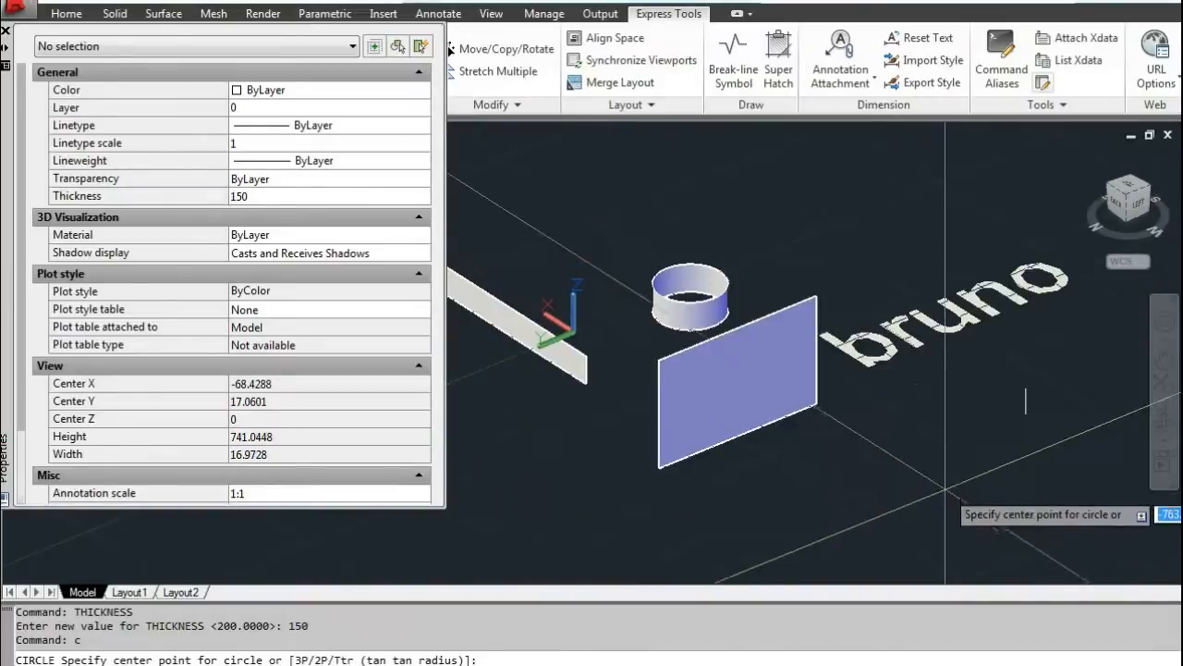
left_click(945, 497)
left_click(903, 493)
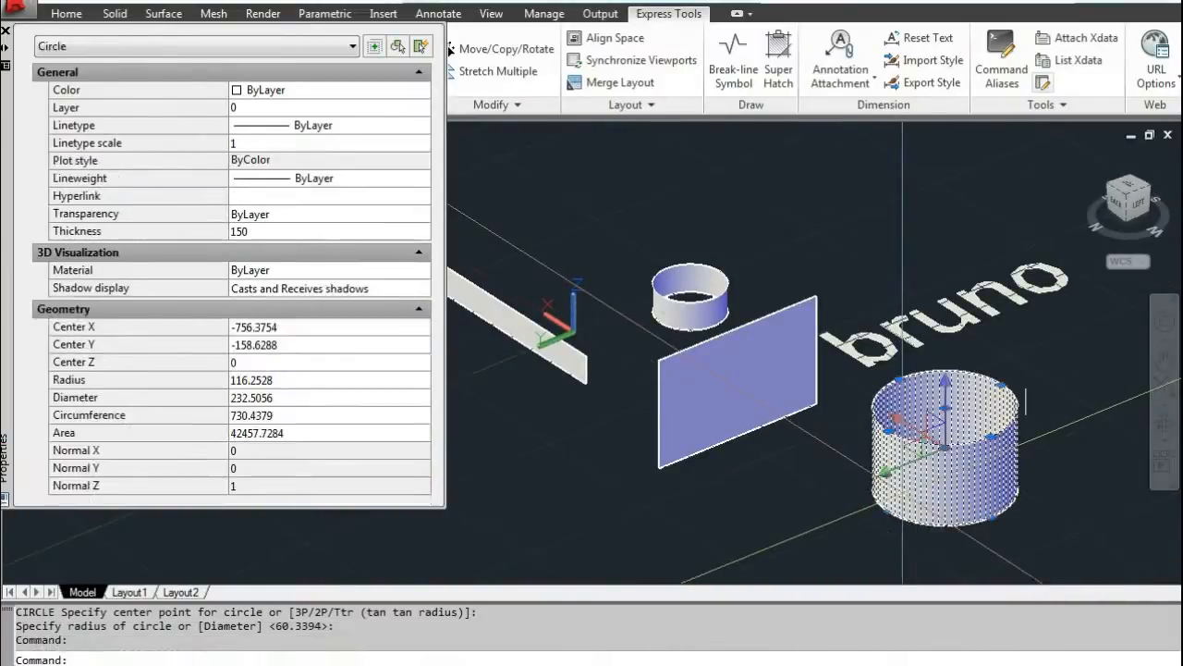
key("Escape")
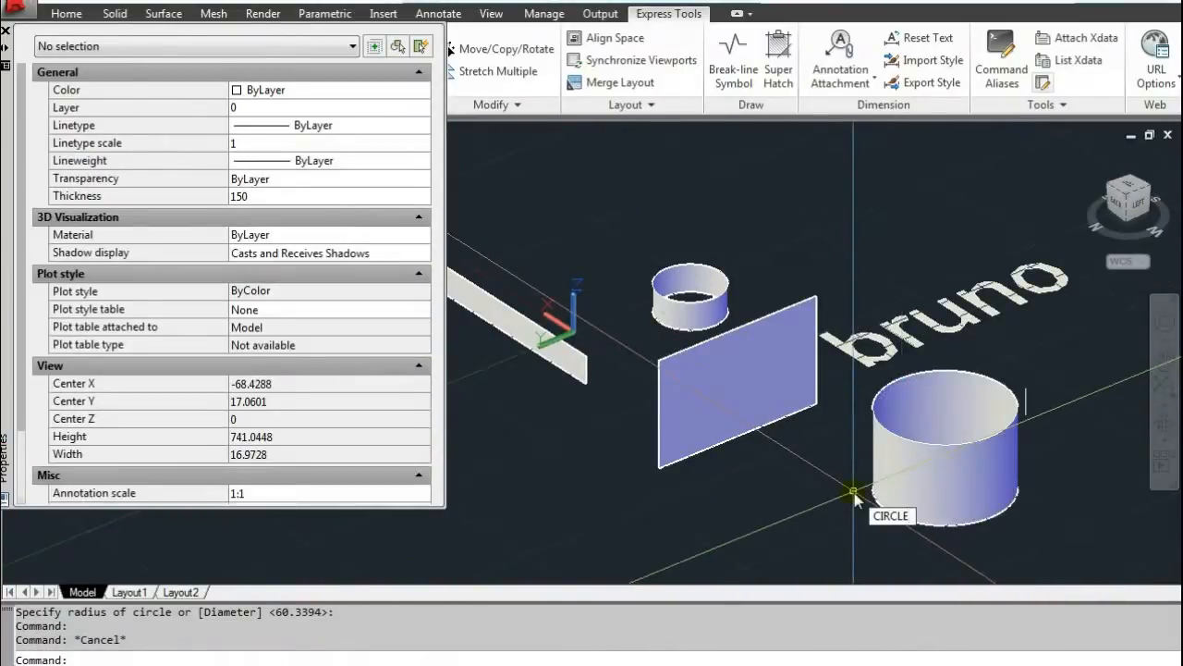
Step: Reset the default thickness for new objects to 0 with the THICKNESS command
type("THICKNESS")
key("Return")
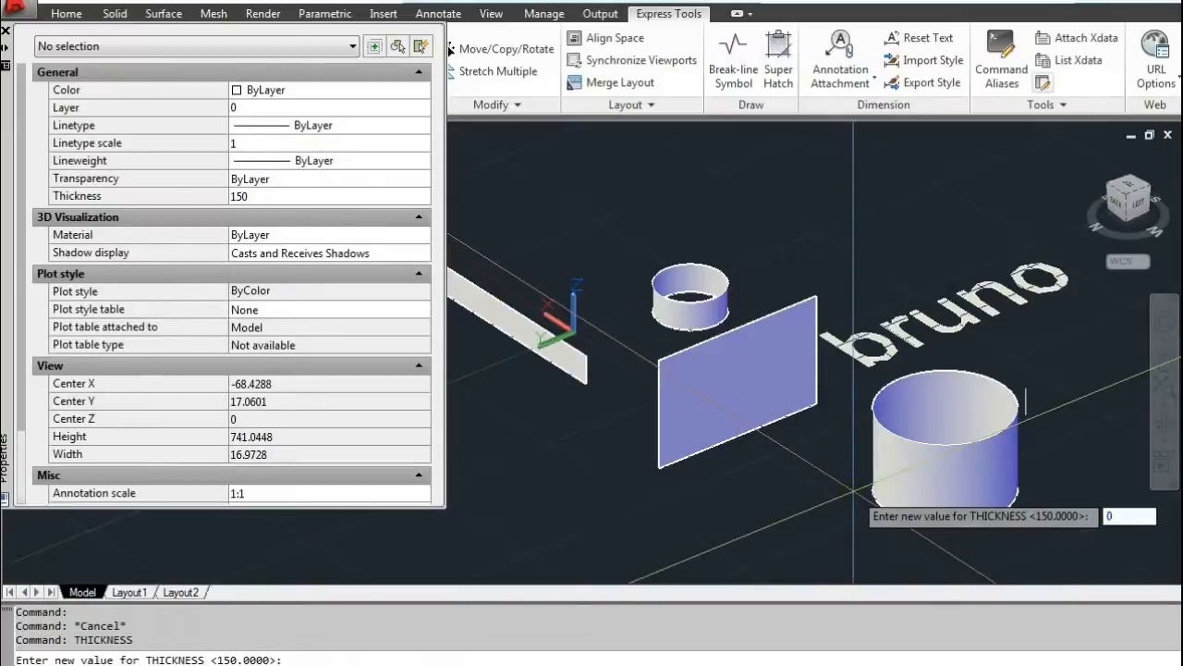
key("Return")
Step: Erase all the thickened lines, circles and text from the drawing, and close the Properties palette
left_click(1037, 514)
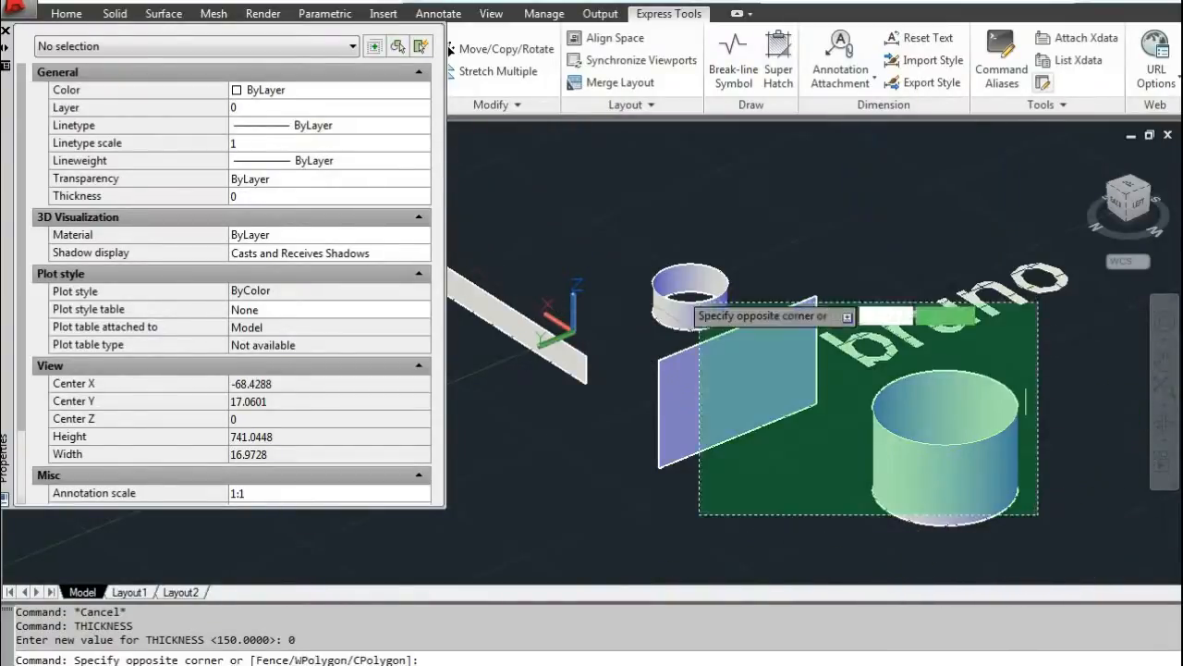
left_click(700, 303)
type("e")
key("Return")
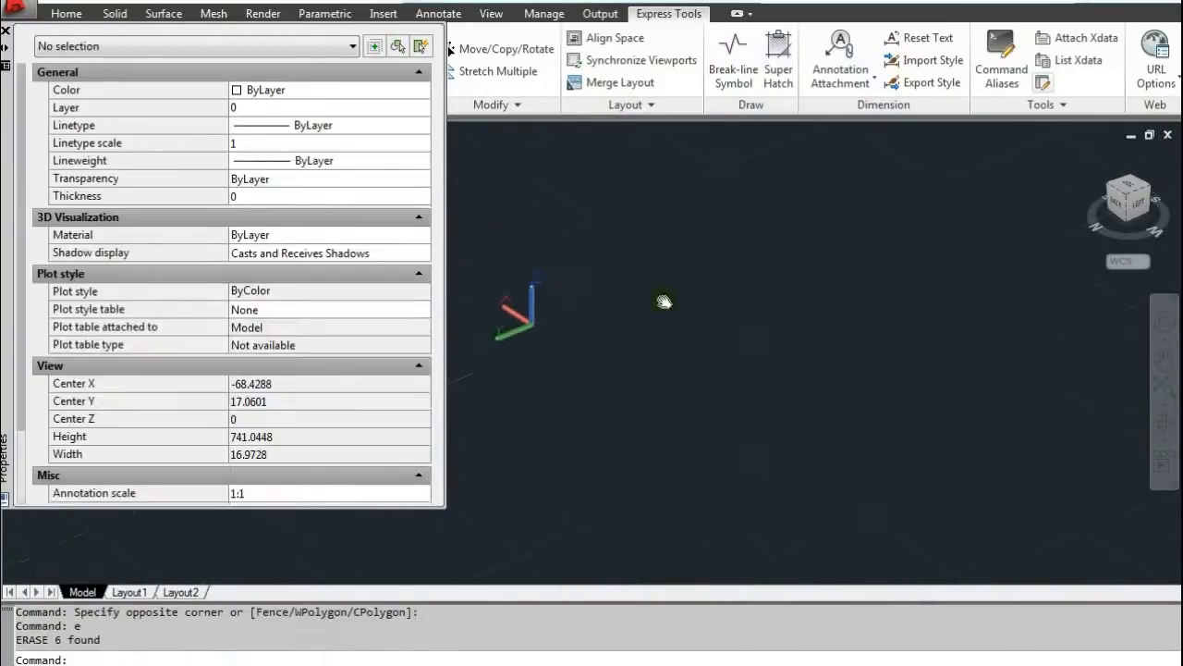
middle_click_drag(664, 302, 609, 276)
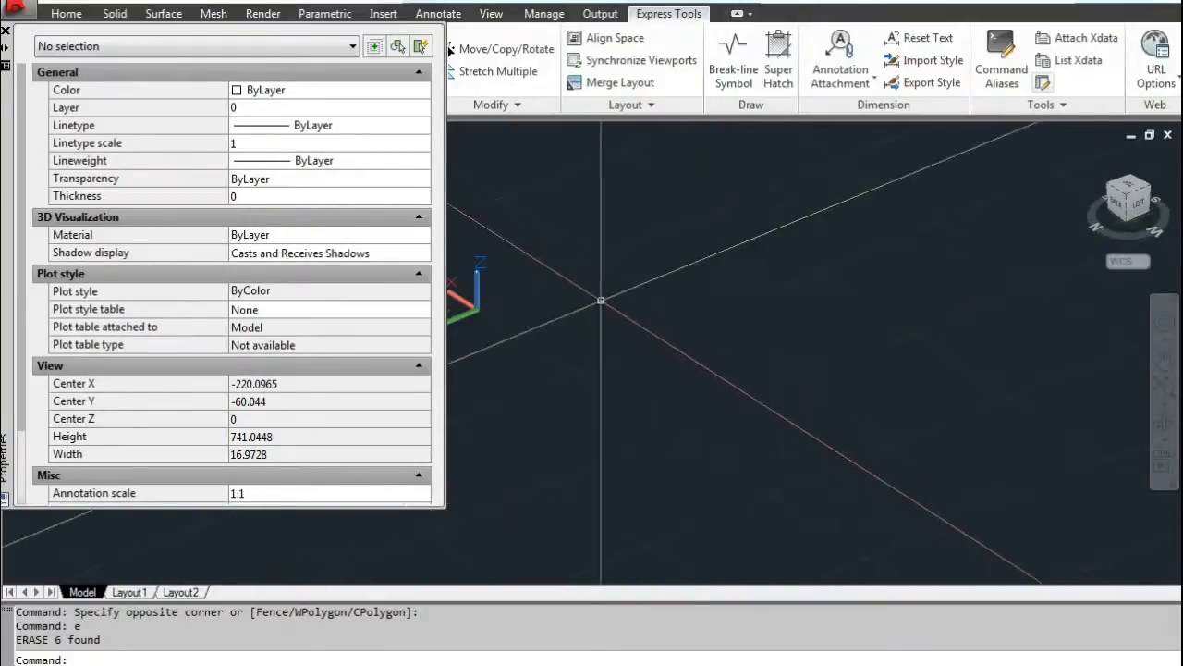
left_click(5, 31)
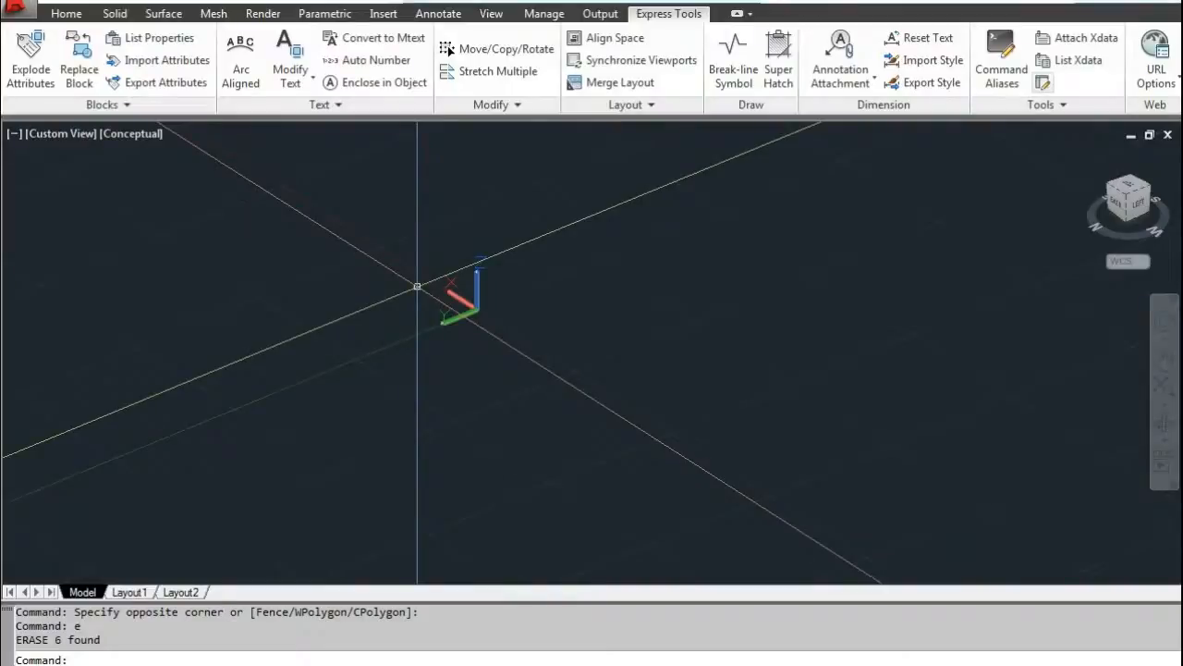
middle_click_drag(487, 327, 448, 353)
middle_click_drag(346, 319, 369, 385)
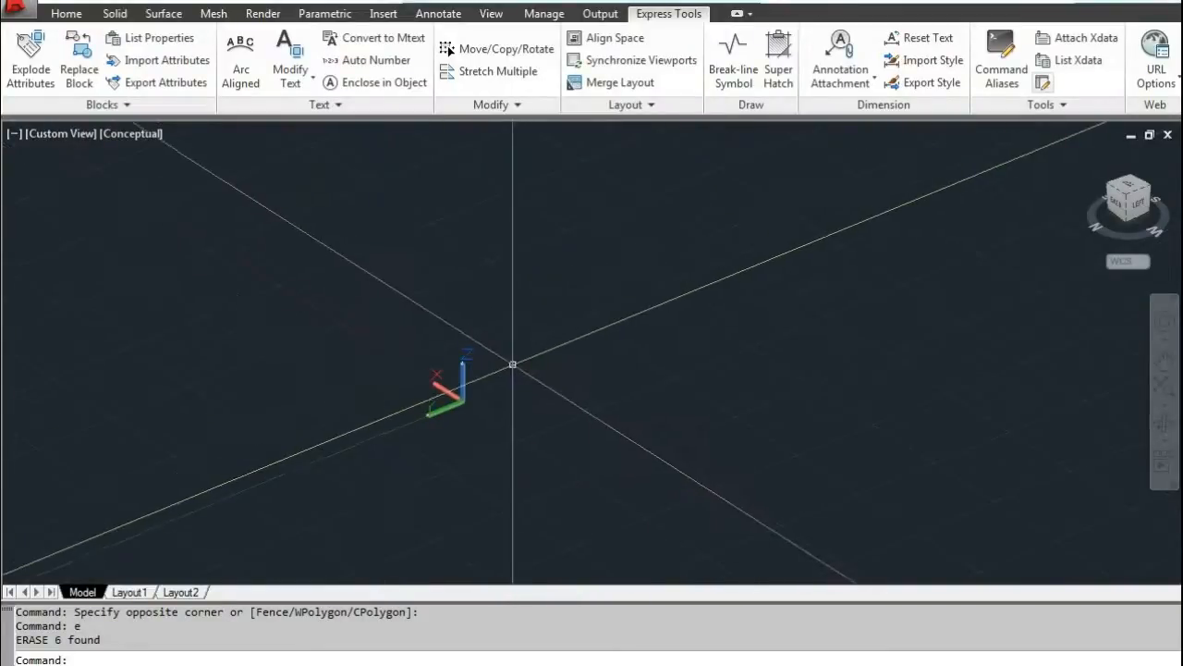
scroll(514, 364, "up", 5)
scroll(447, 322, "down", 5)
type("c")
key("Return")
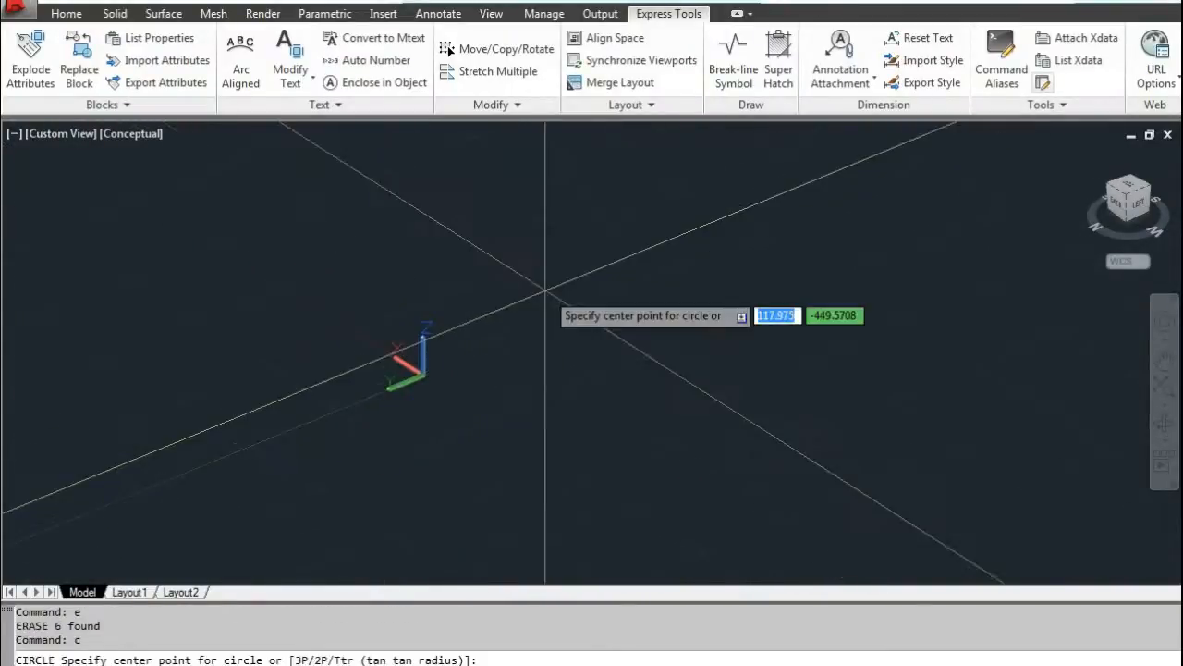
key("Escape")
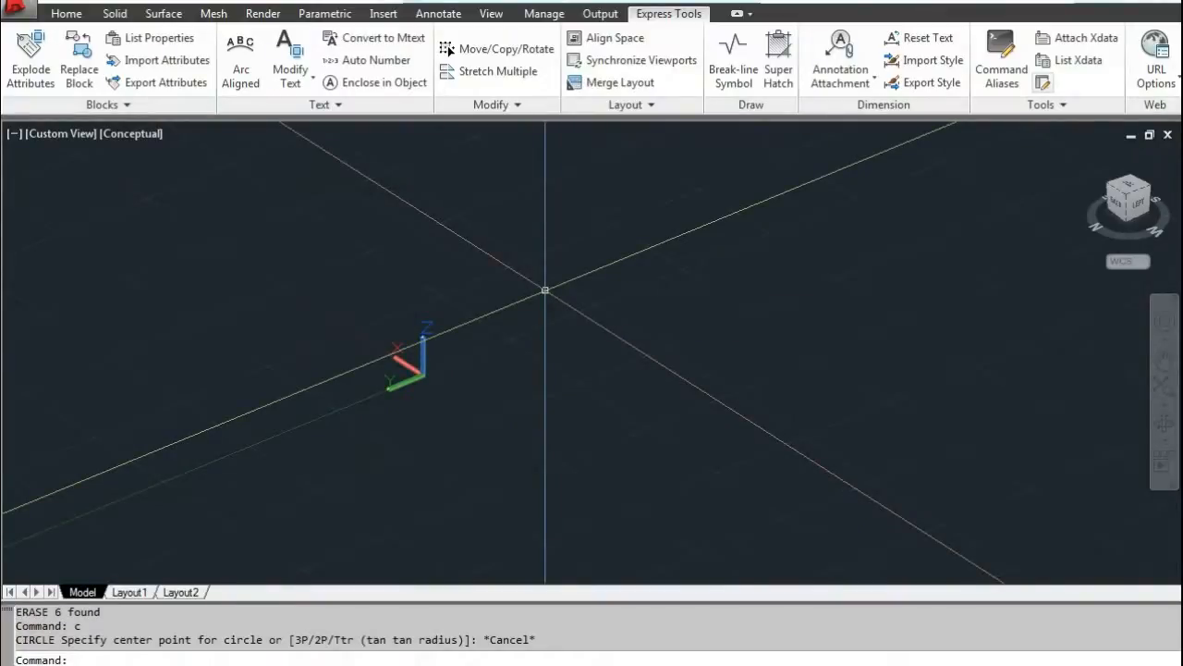
Step: Draw a tall, narrow solid box near the coordinate origin with the Box tool, sizing its base and height freehand
left_click(111, 14)
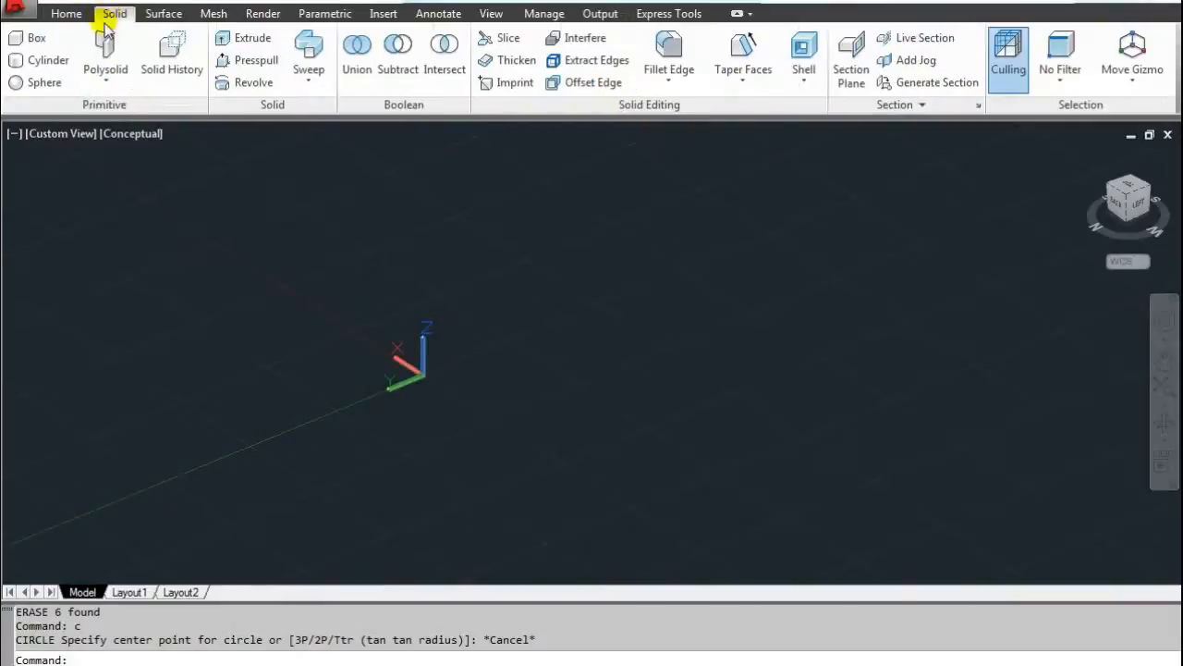
left_click(34, 41)
left_click(674, 401)
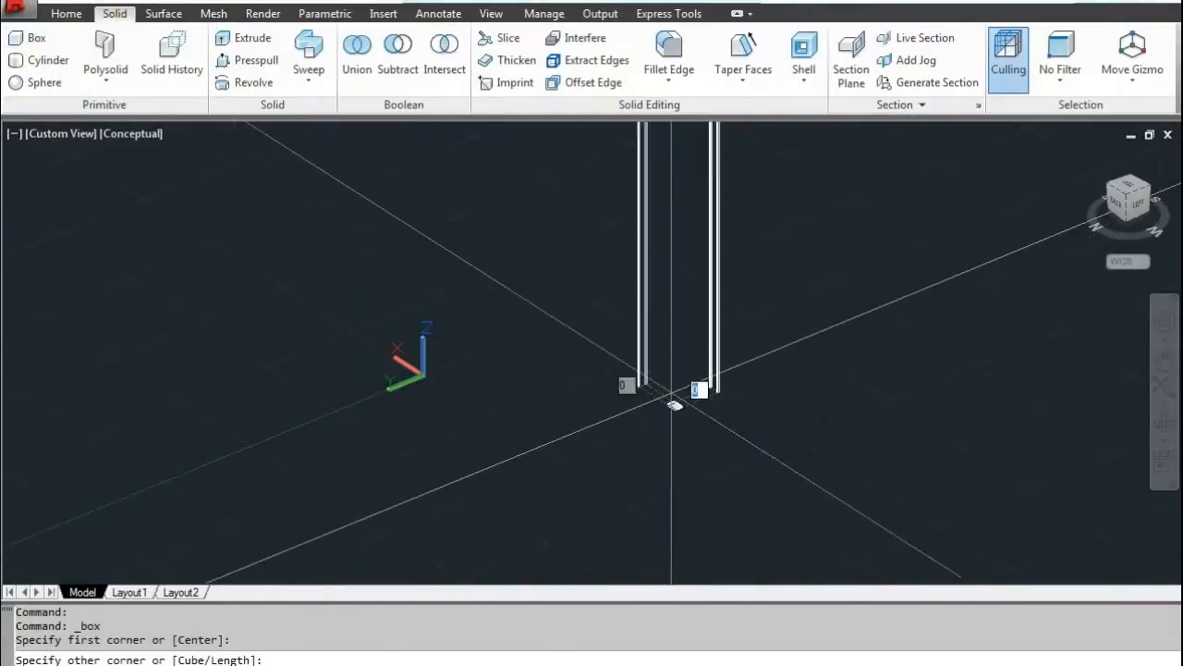
left_click(656, 344)
left_click(653, 255)
Step: Try the 2D Wireframe visual style on the box with the VS command, and undo the style change
type("vs")
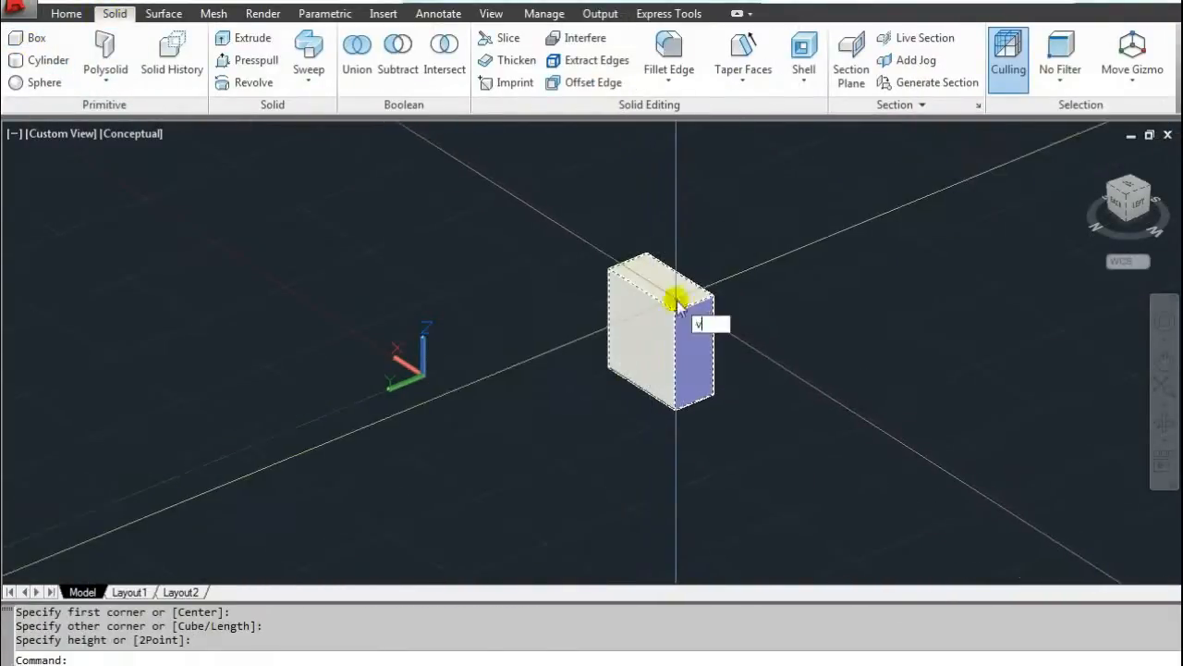
key("Return")
type("2")
key("Return")
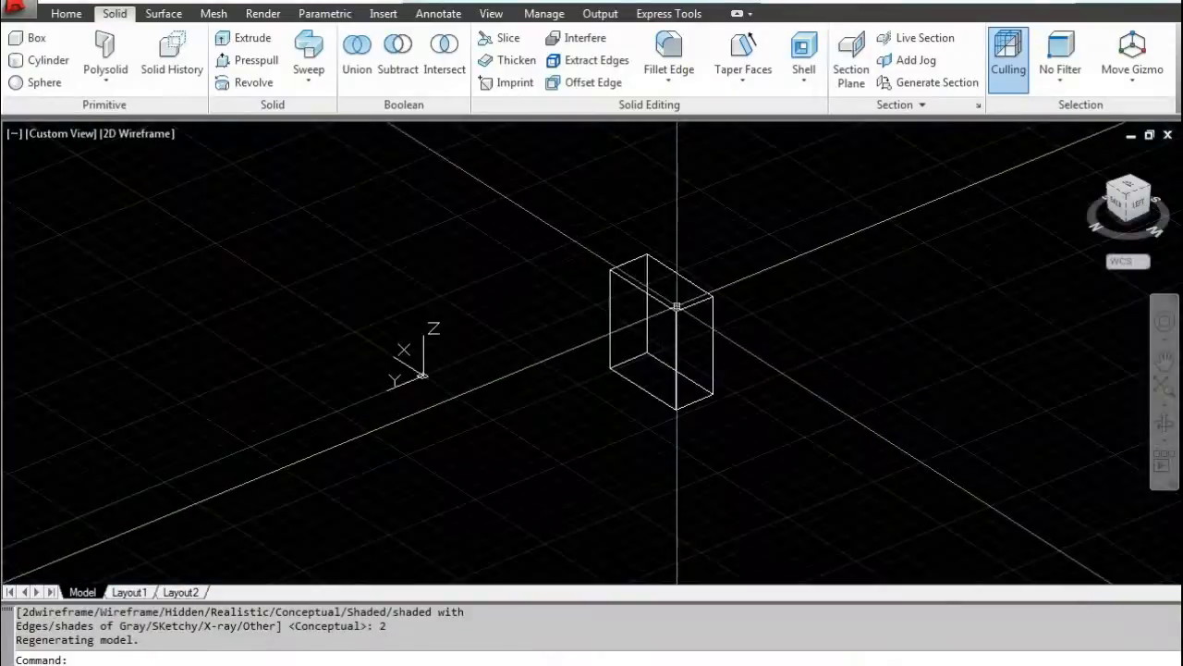
type("u")
key("Return")
middle_click_drag(674, 307, 627, 315)
scroll(626, 314, "up", 2)
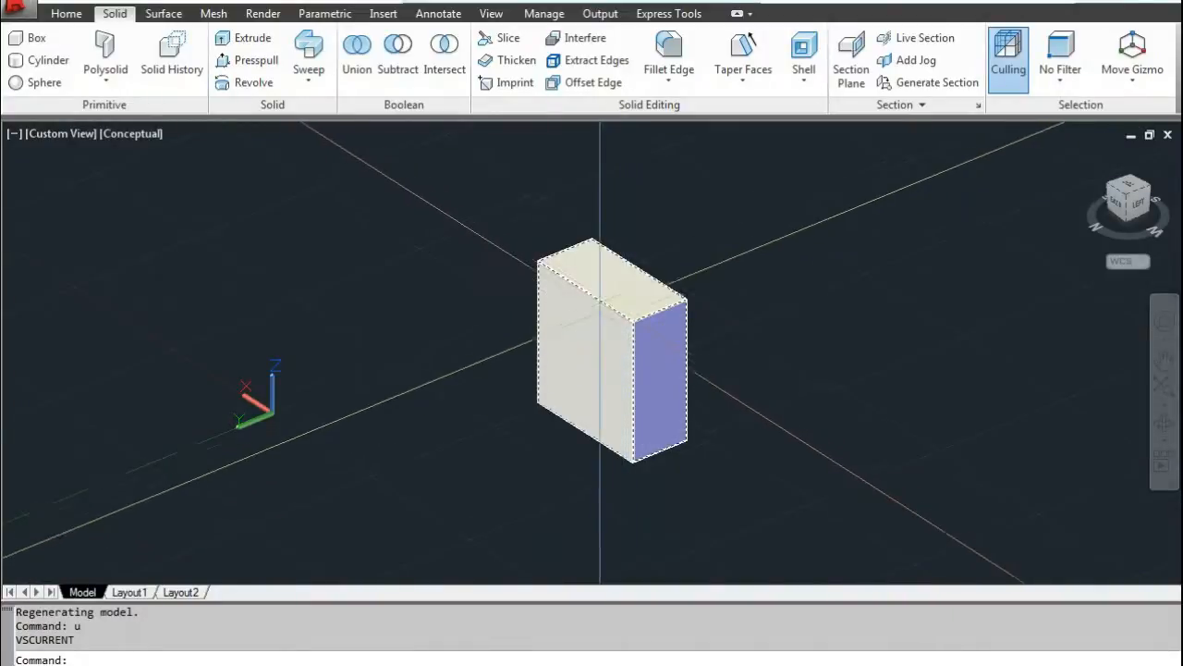
scroll(652, 302, "up", 2)
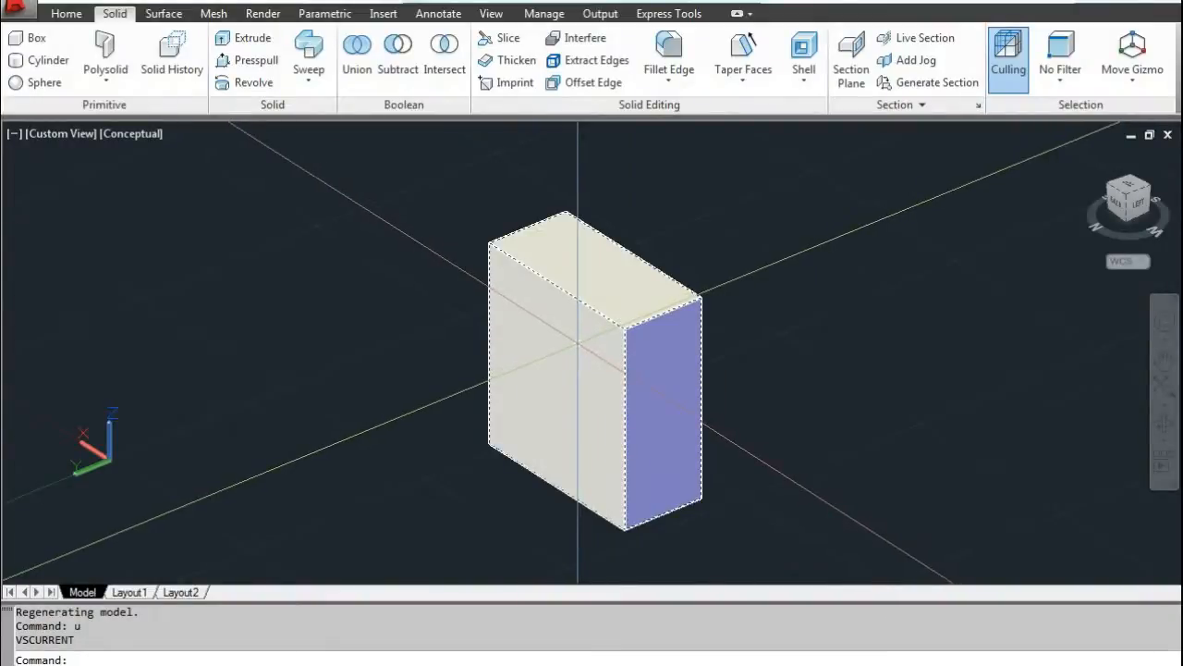
scroll(578, 342, "down", 2)
scroll(555, 350, "up", 2)
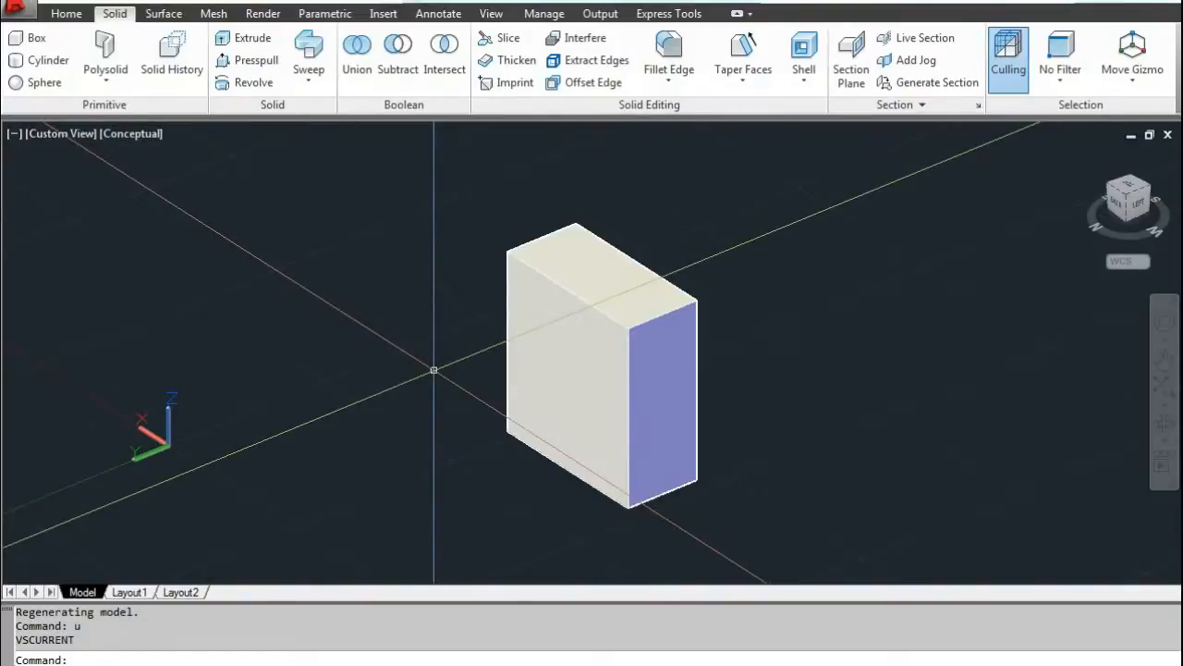
Step: Set the viewport's visual style to 2D Wireframe using the visual style gallery
left_click(90, 17)
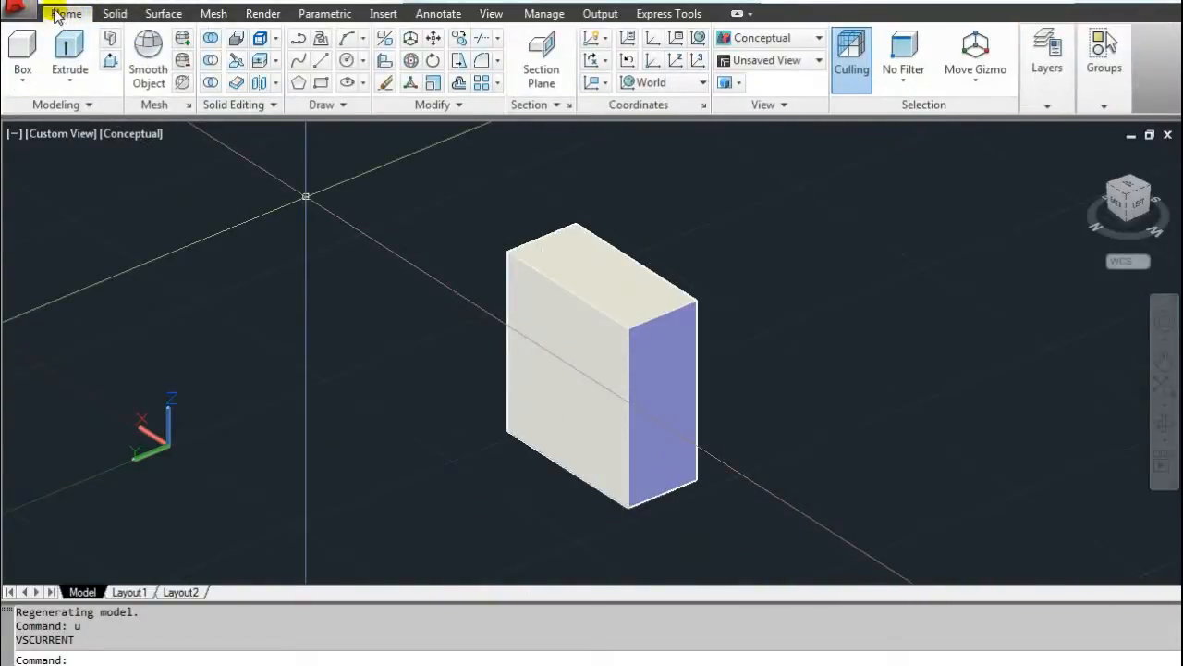
left_click(769, 39)
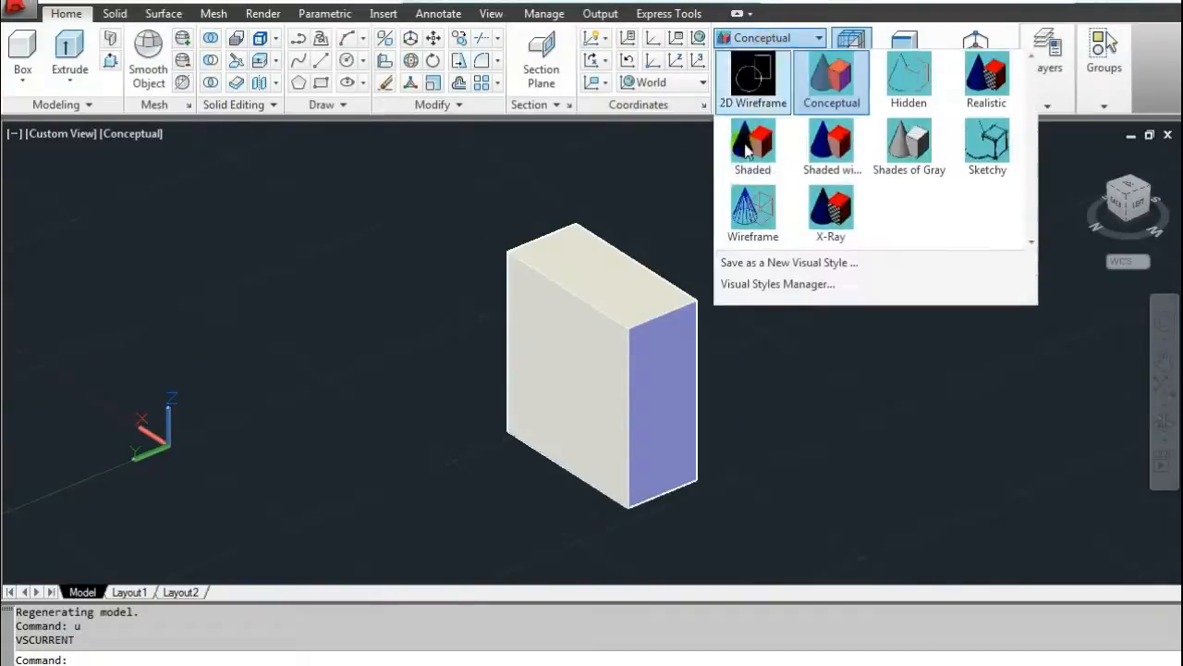
left_click(755, 83)
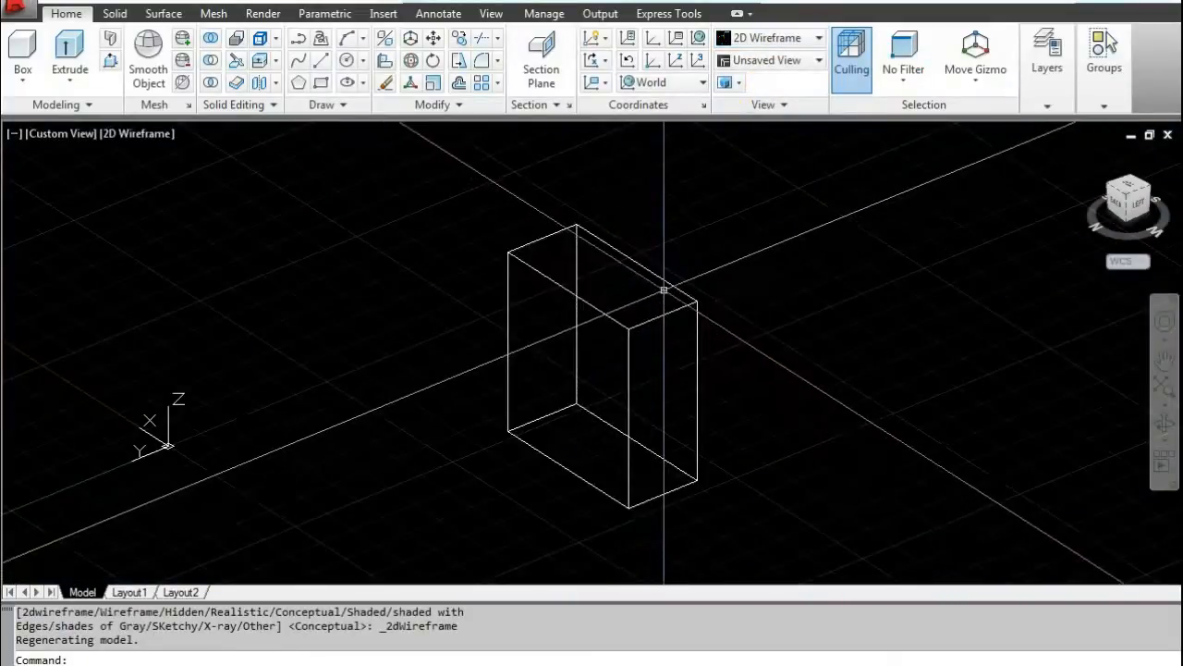
middle_click_drag(658, 283, 481, 254)
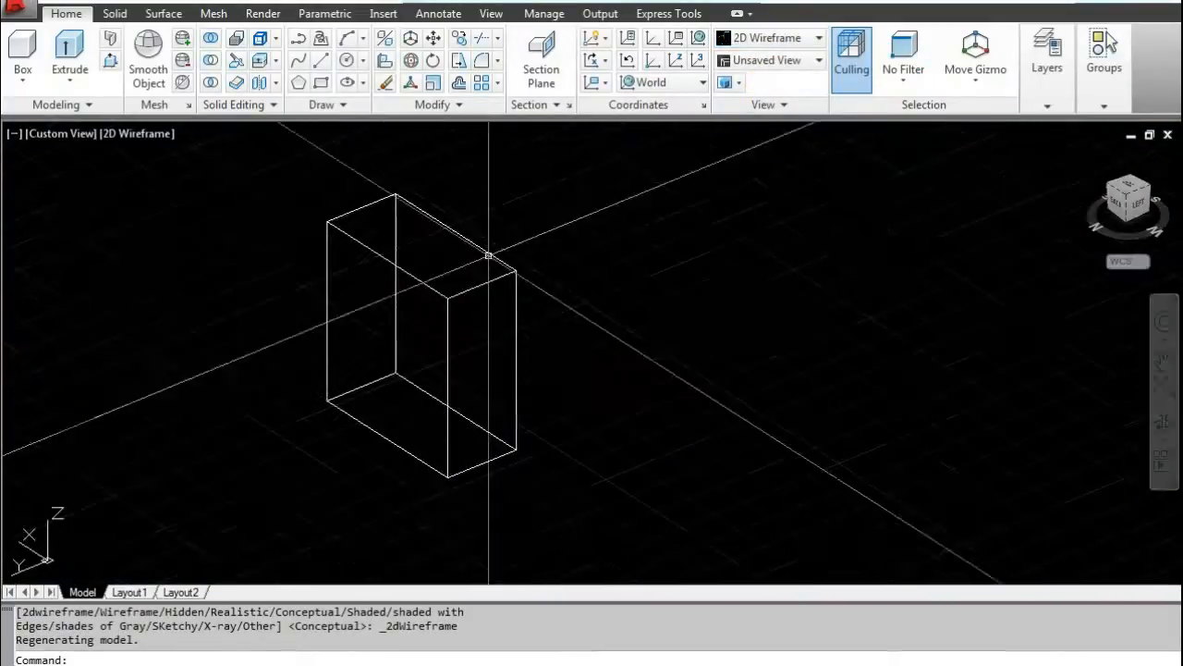
Step: Draw a solid sphere with a radius of about 187 beside the box
left_click(22, 79)
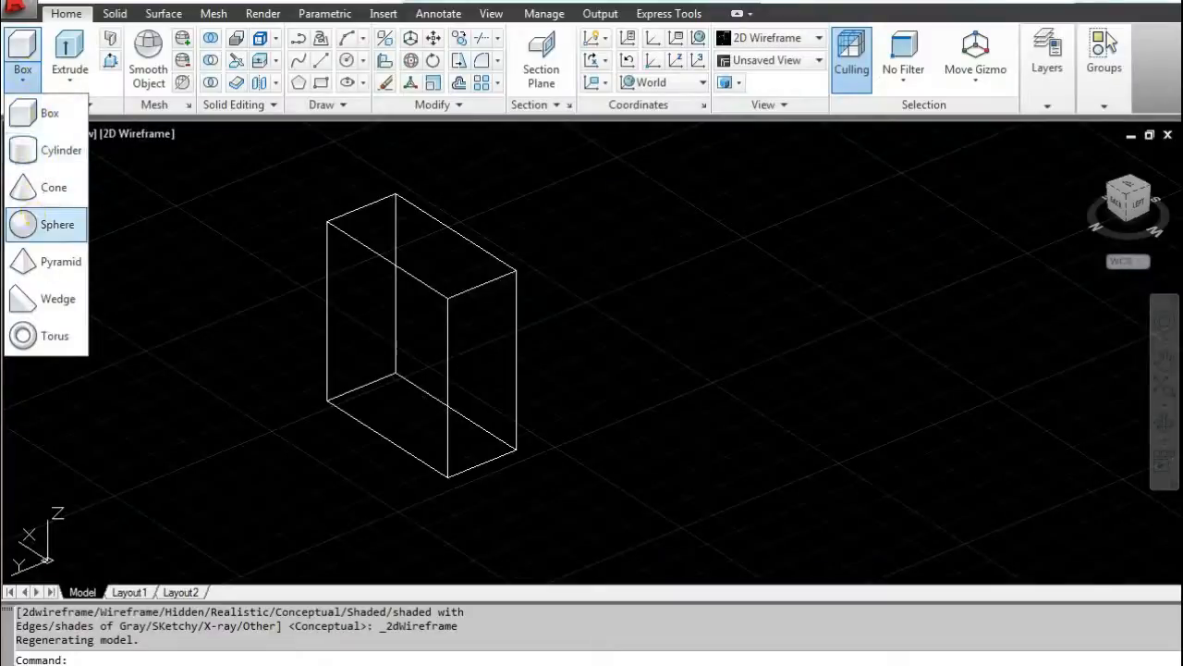
left_click(51, 227)
left_click(950, 399)
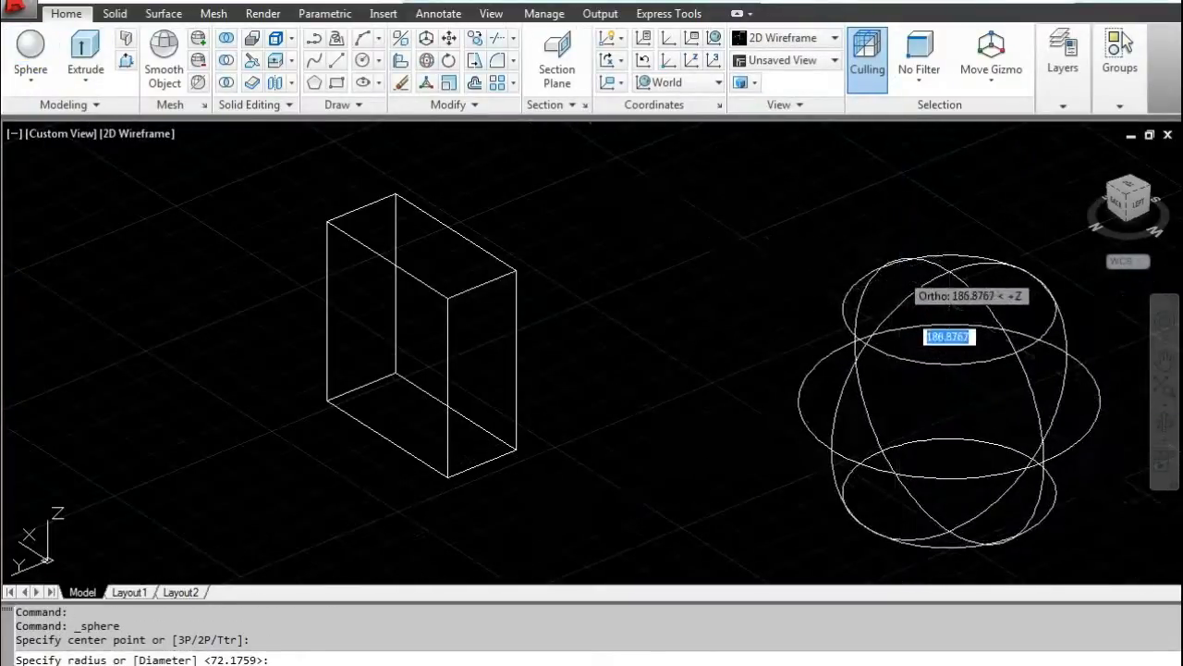
left_click(919, 314)
middle_click_drag(919, 313, 743, 295)
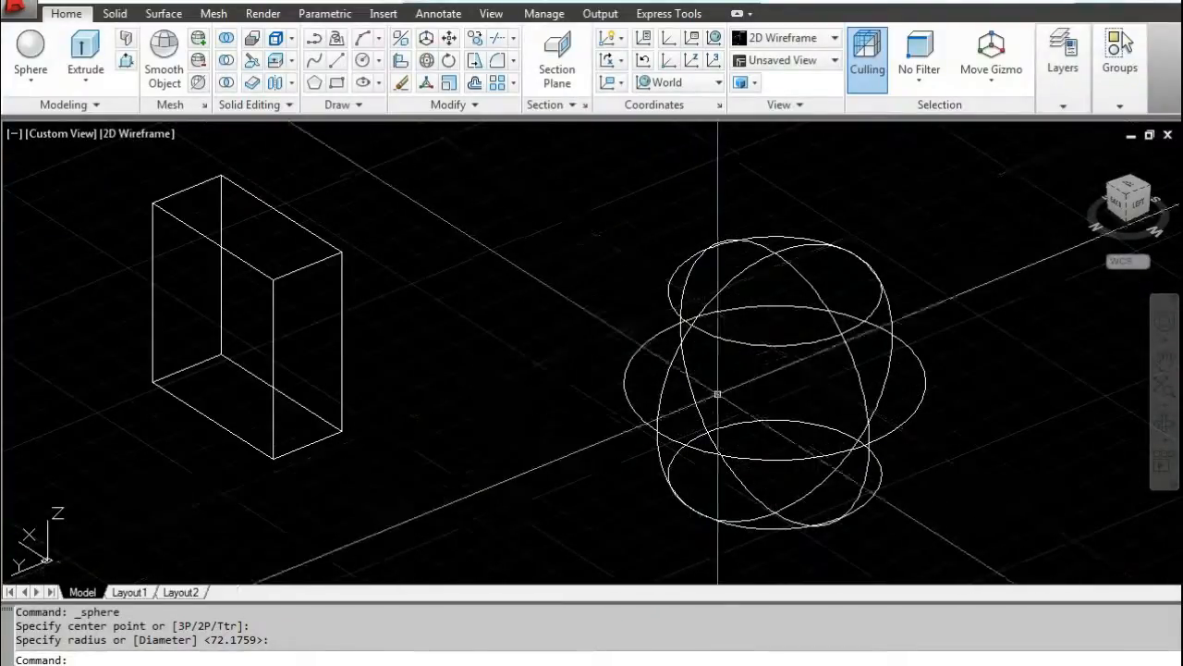
Step: Select the sphere to examine its wireframe curves and grips, and leave it unselected
left_click(752, 327)
left_click(721, 342)
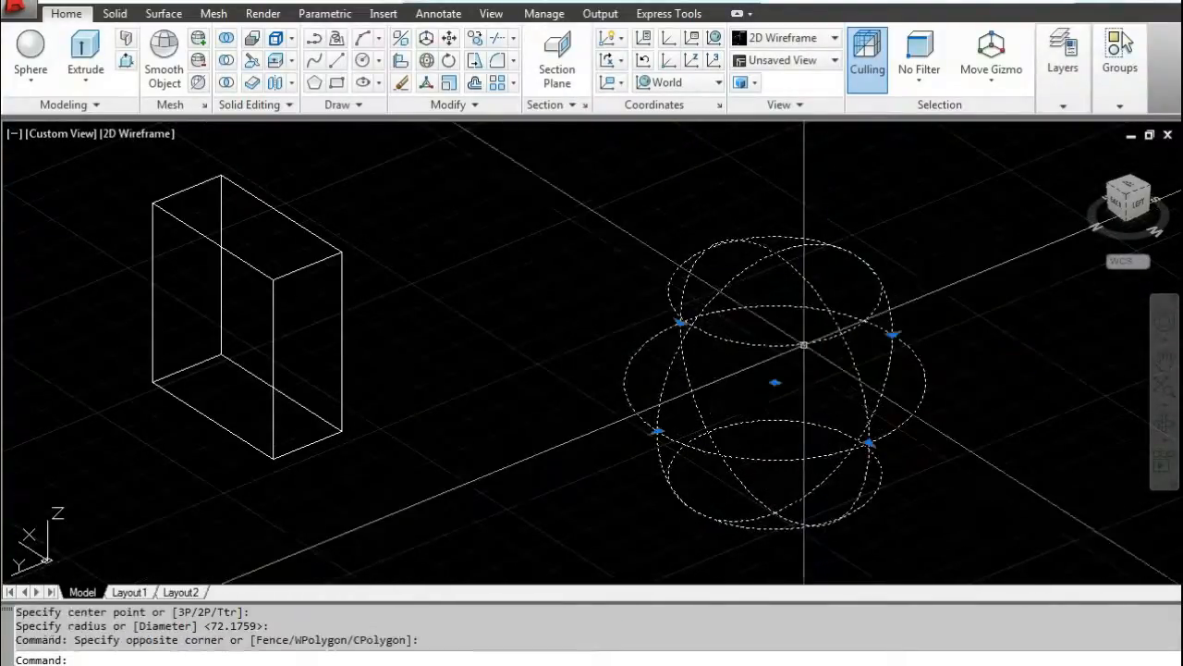
key("Escape")
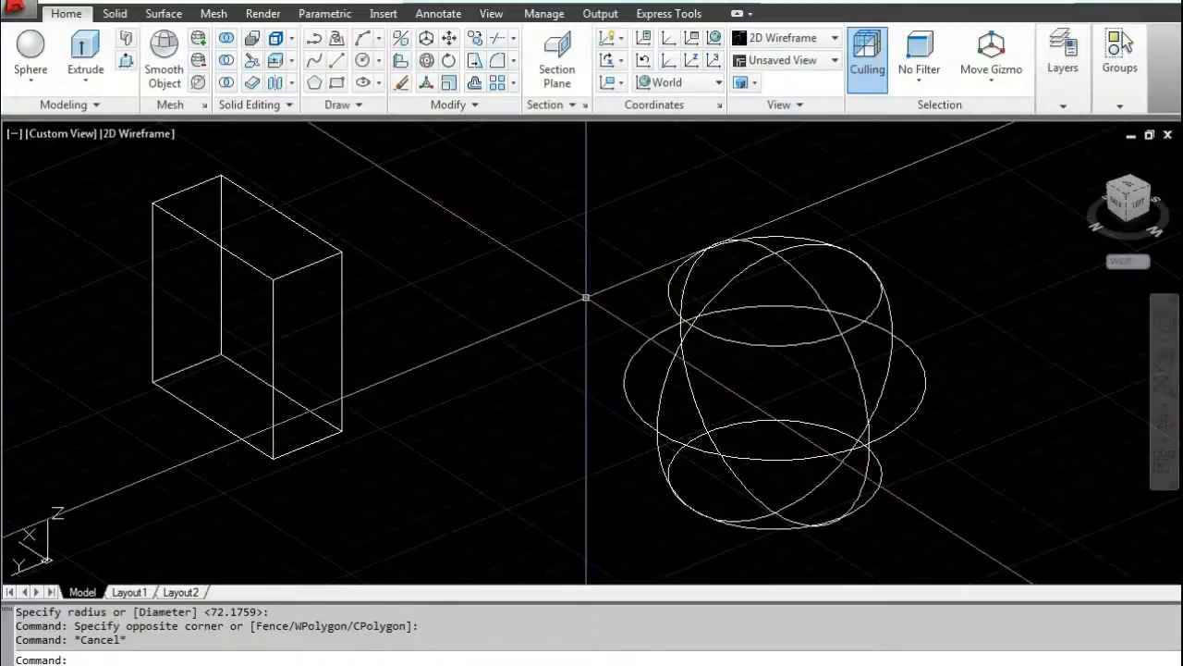
middle_click_drag(585, 311, 618, 316)
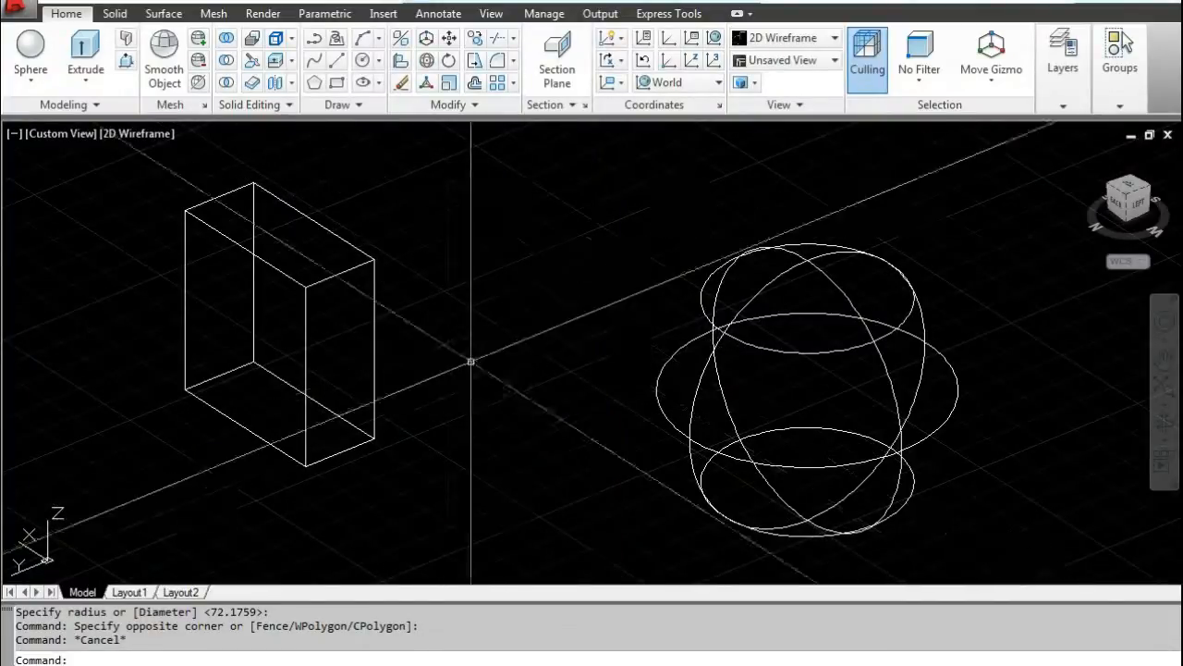
Step: Review the gallery of available visual styles and look over the box and sphere wireframes
left_click(781, 38)
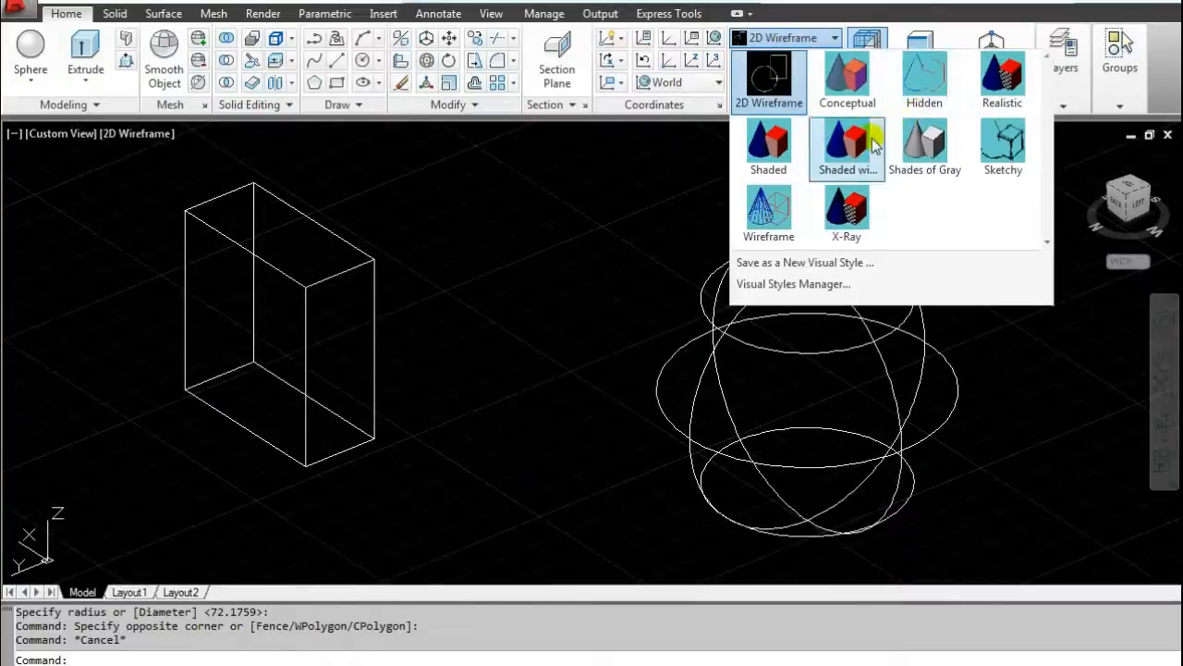
left_click(606, 290)
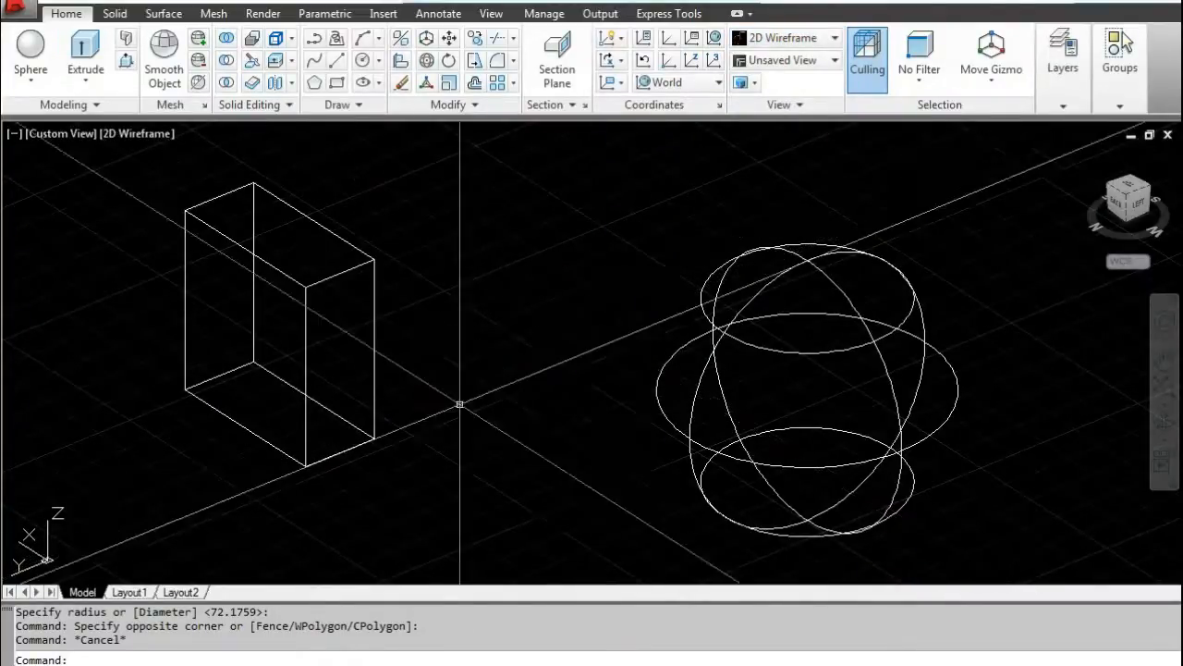
middle_click_drag(362, 364, 496, 337)
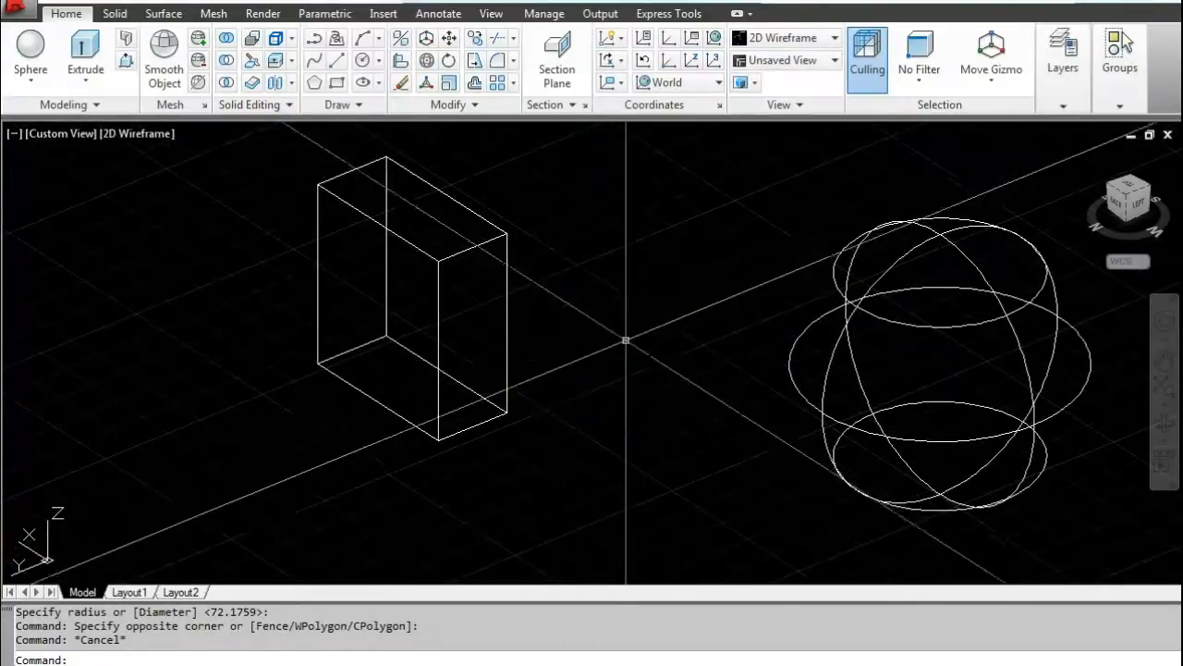
middle_click_drag(609, 339, 581, 362)
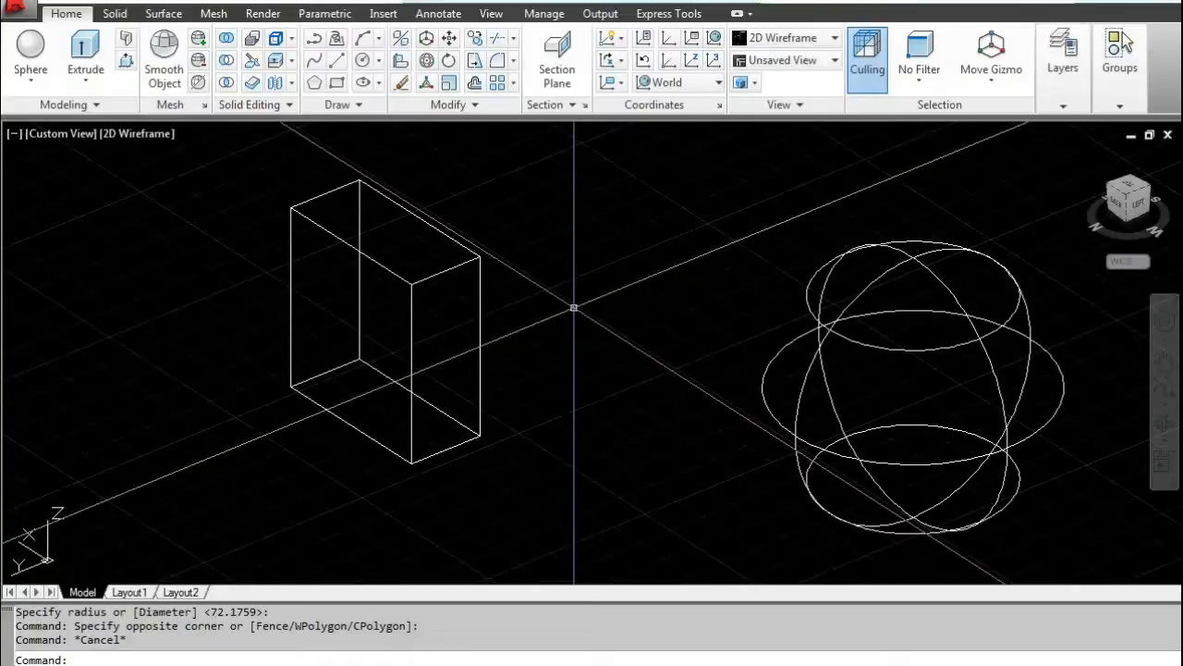
middle_click_drag(569, 306, 533, 304)
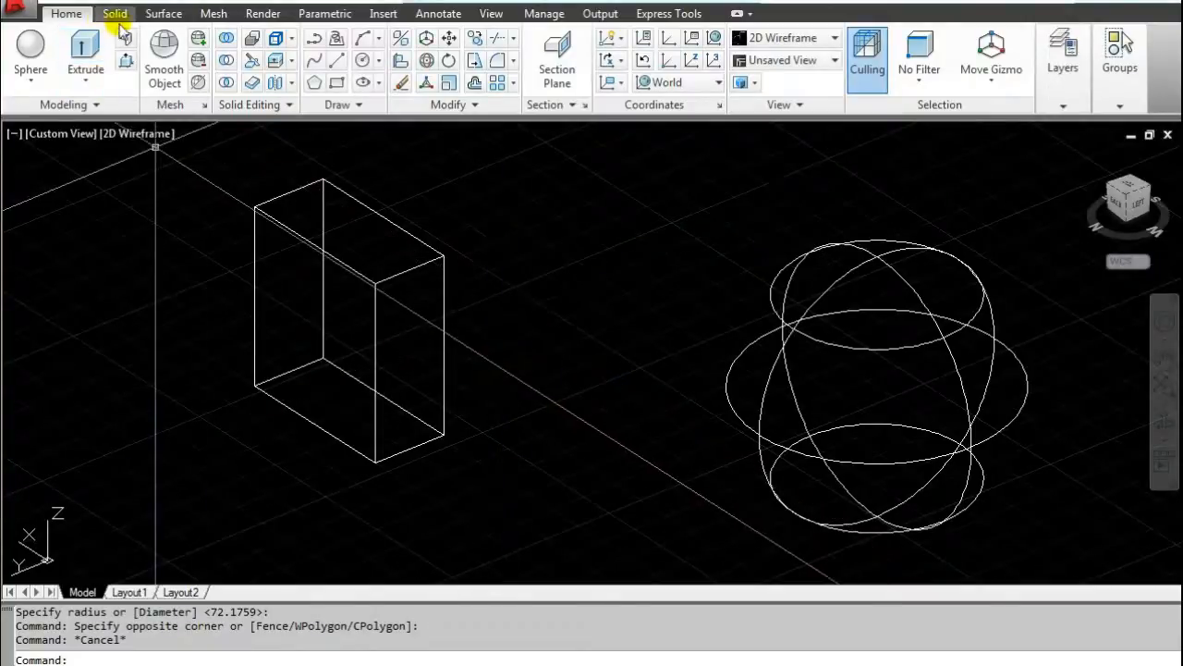
Step: Draw a mesh box in open space beyond the sphere using the Mesh Box primitive
left_click(207, 15)
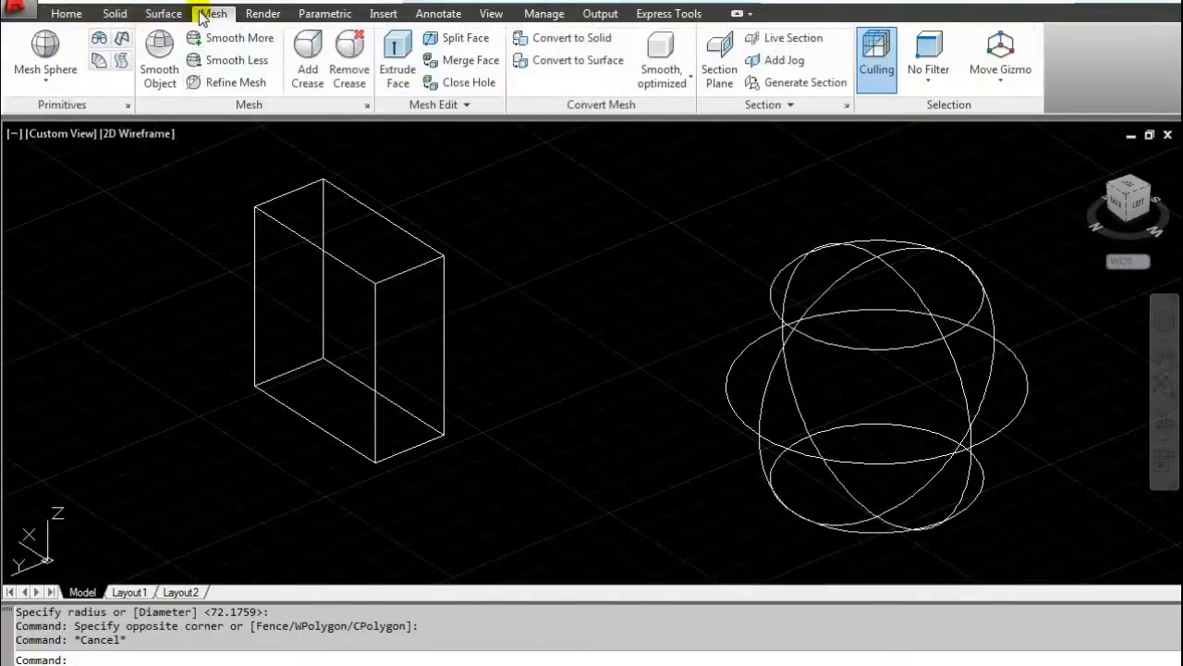
left_click(46, 79)
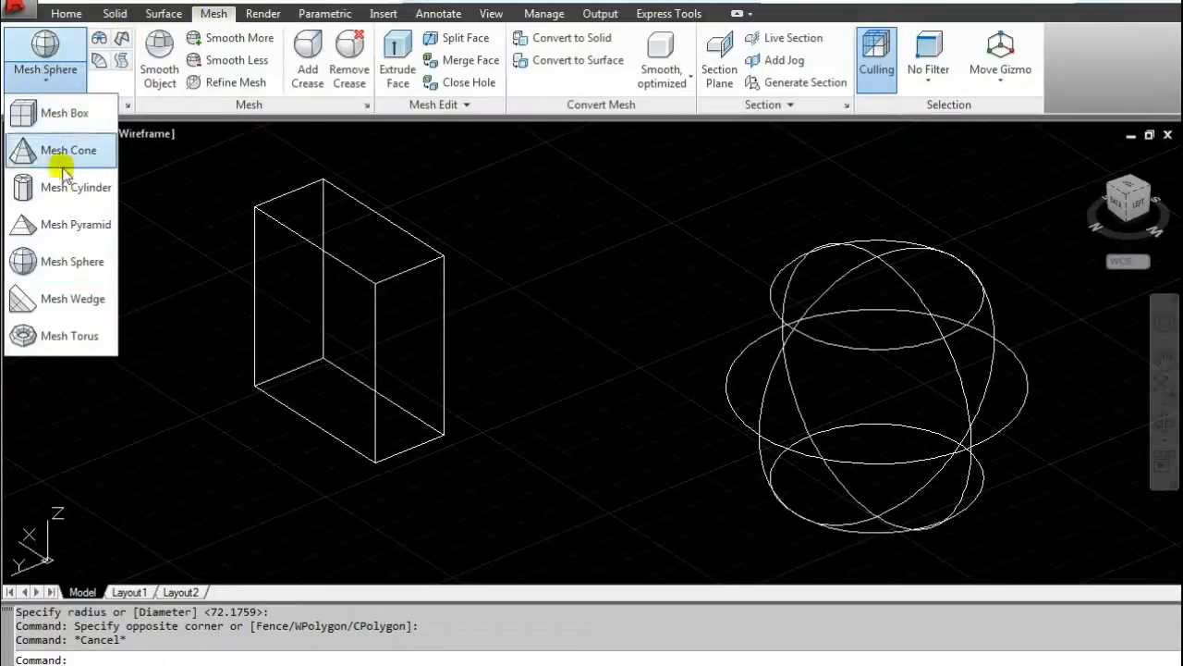
left_click(48, 114)
scroll(40, 150, "down", 4)
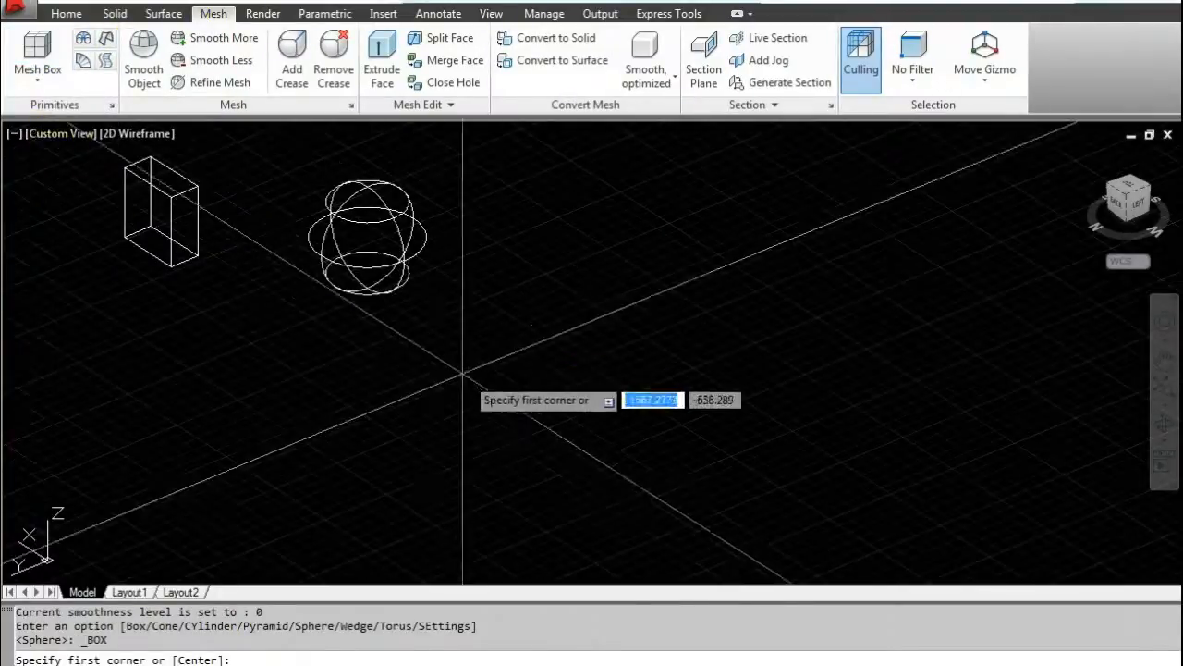
left_click(503, 390)
left_click(541, 359)
left_click(516, 282)
scroll(504, 305, "up", 3)
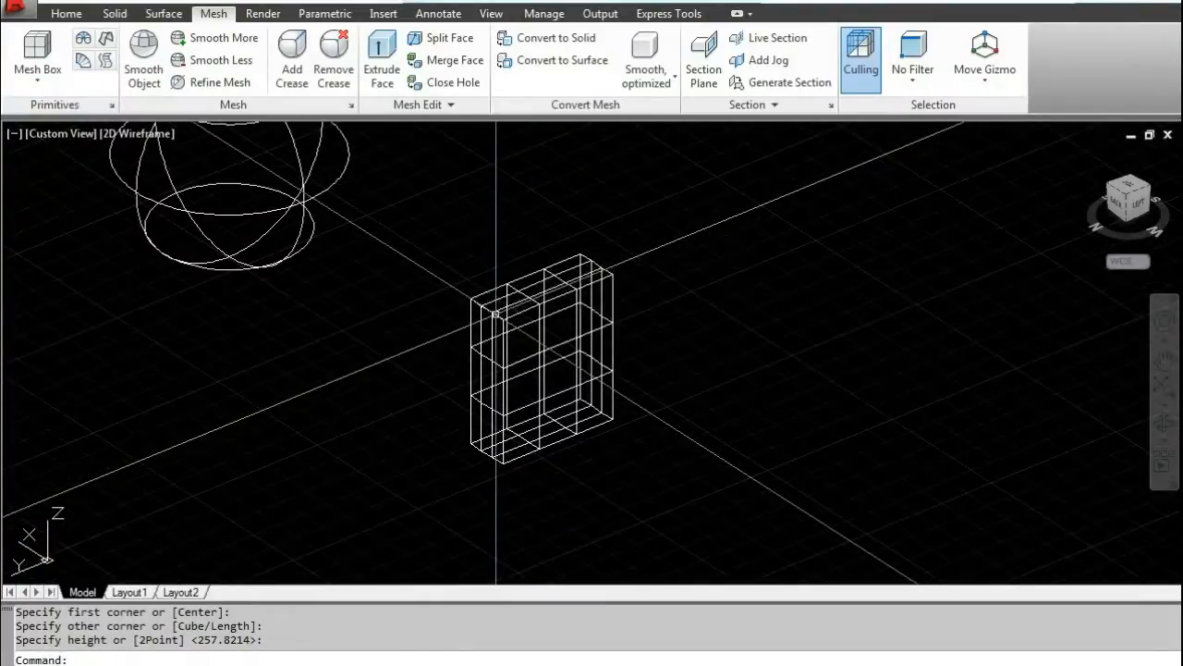
scroll(495, 315, "up", 3)
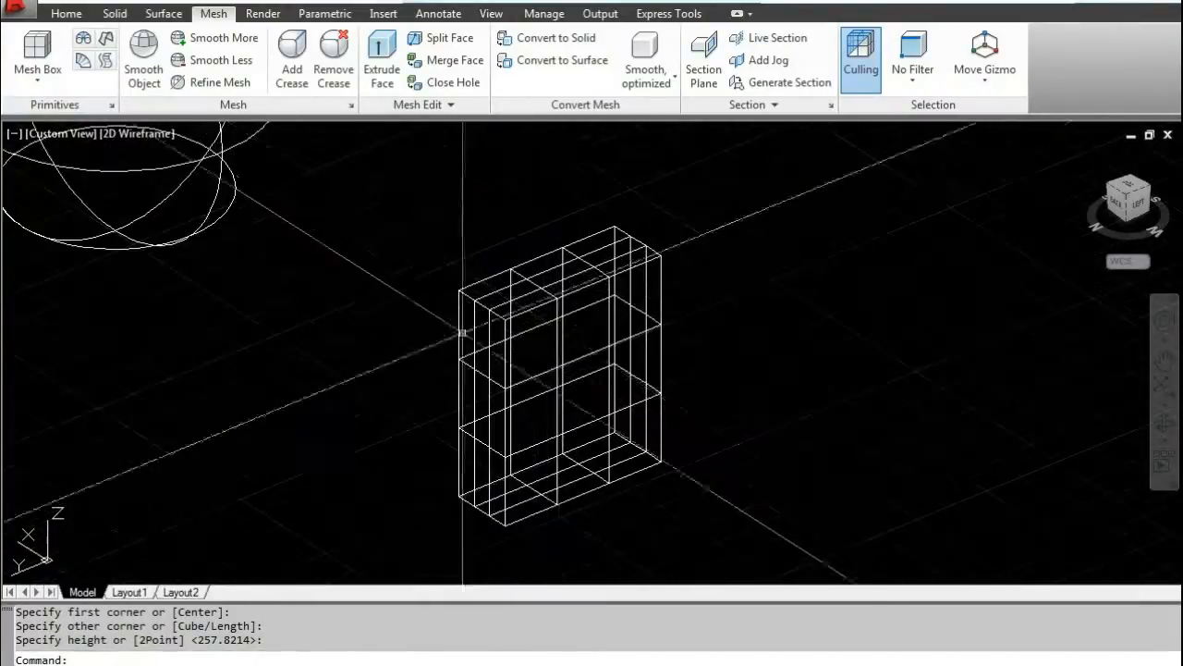
Step: Set the viewport's visual style to Conceptual
left_click(535, 310)
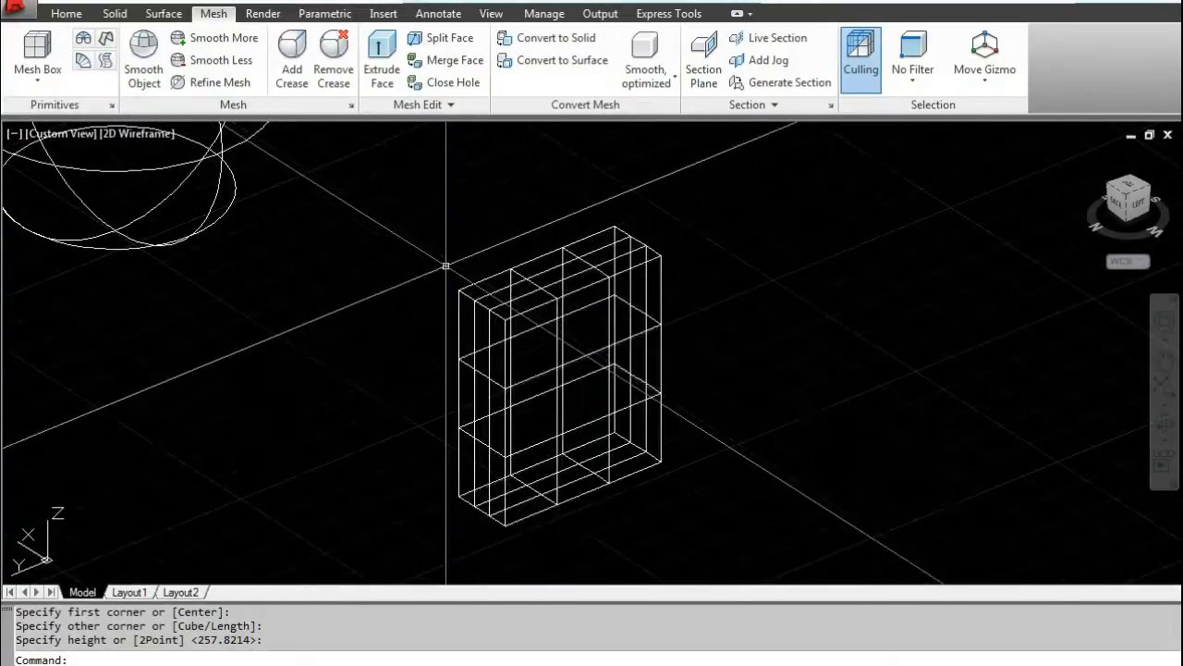
left_click(67, 14)
left_click(787, 37)
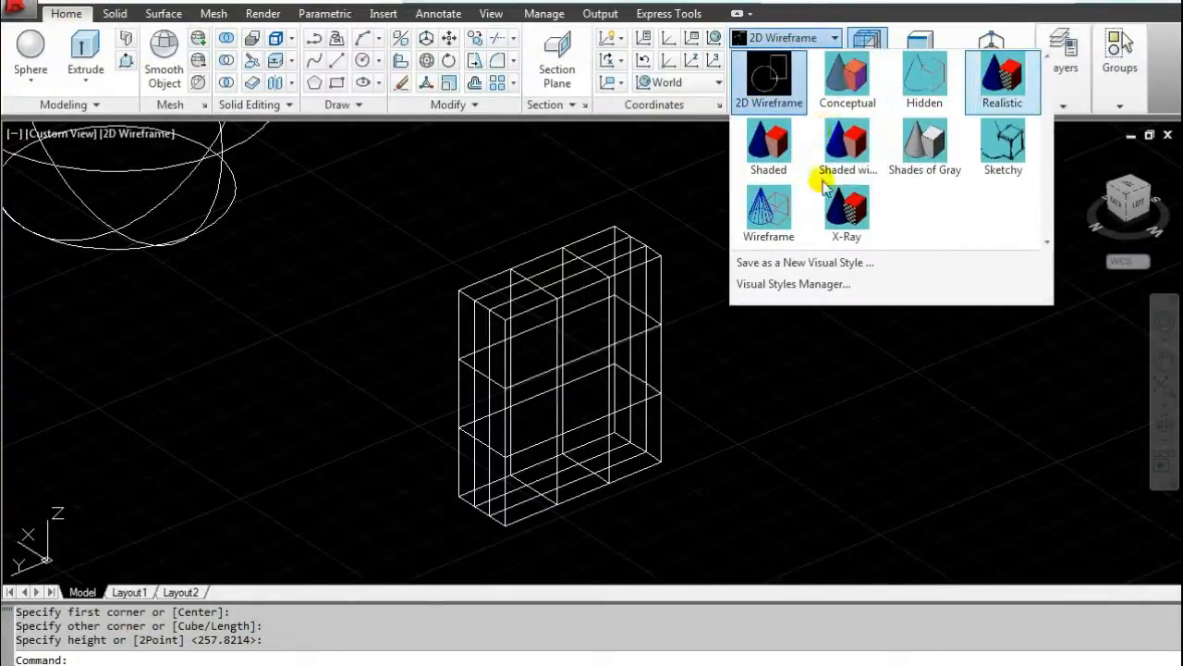
left_click(847, 81)
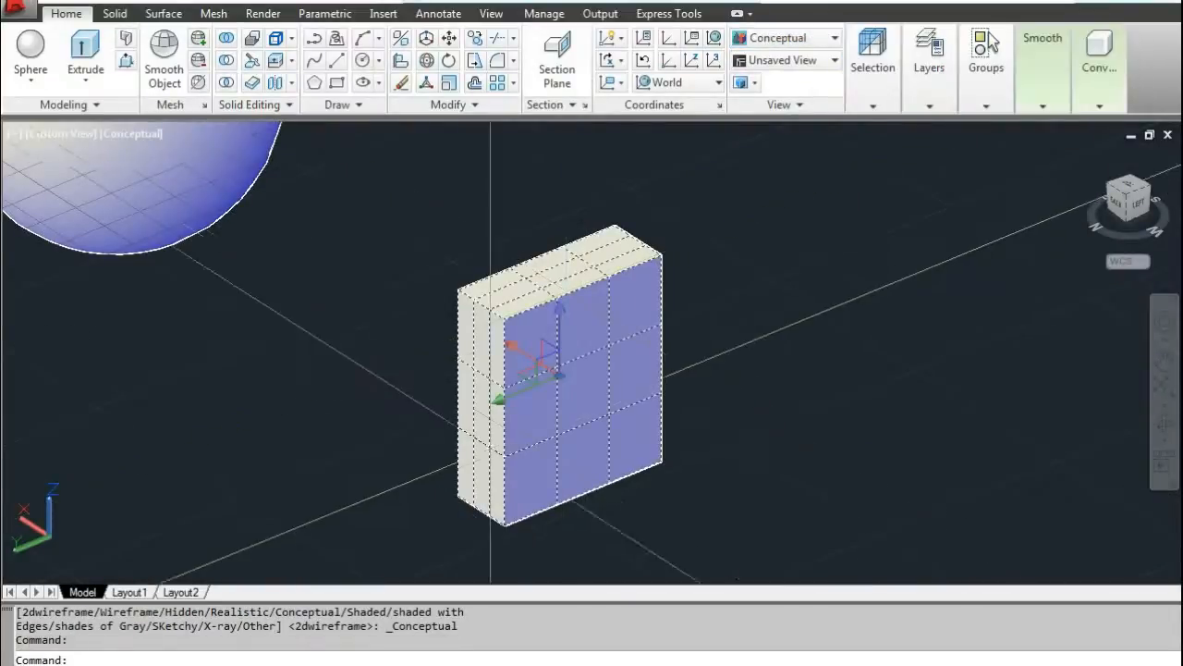
Step: Explode the mesh box and erase the middle face on its top side
middle_click_drag(590, 380, 598, 380)
key("Escape")
key("Escape")
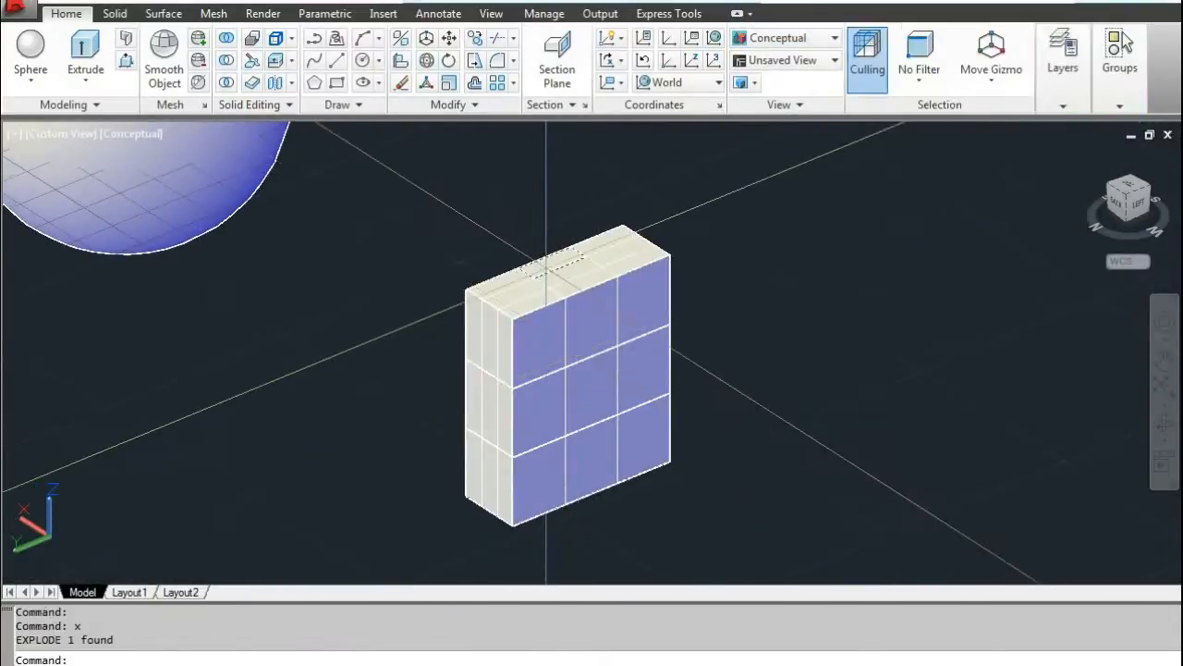
left_click(562, 276)
scroll(562, 277, "up", 6)
type("e")
key("Return")
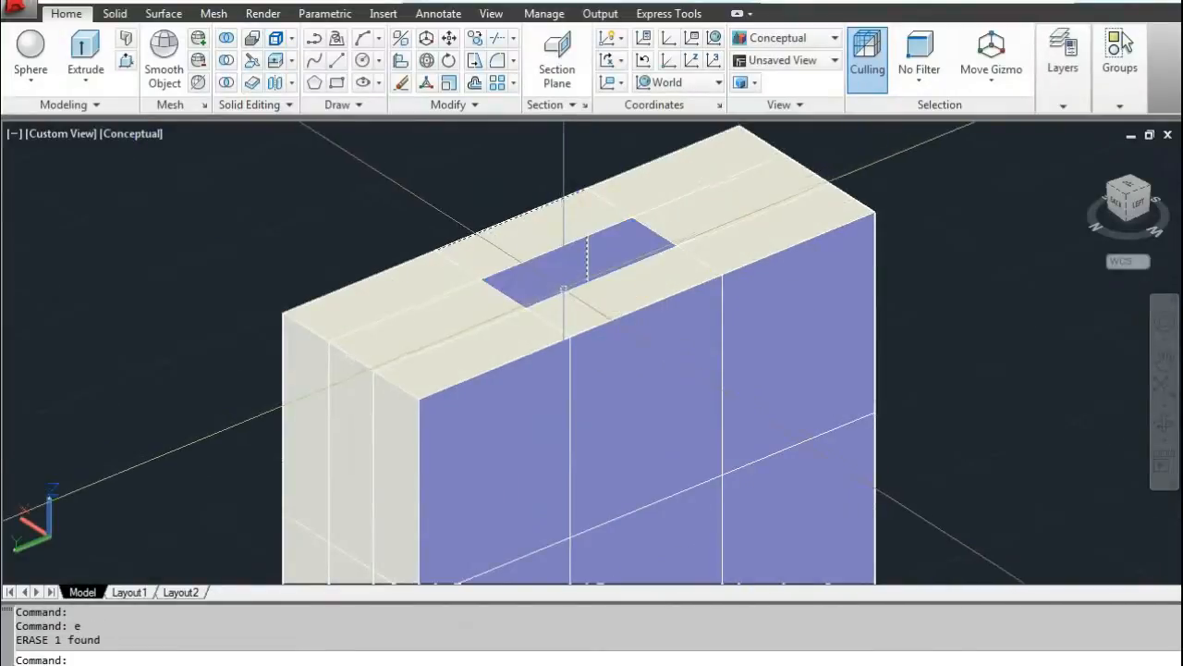
Step: Examine the opening and the separate 3D faces of the exploded mesh box, and compare it with the solid sphere and box
mouse_move(565, 304)
middle_mouse_down("shift")
mouse_move(586, 330)
mouse_move(606, 423)
mouse_move(579, 399)
mouse_move(572, 365)
middle_mouse_up("shift")
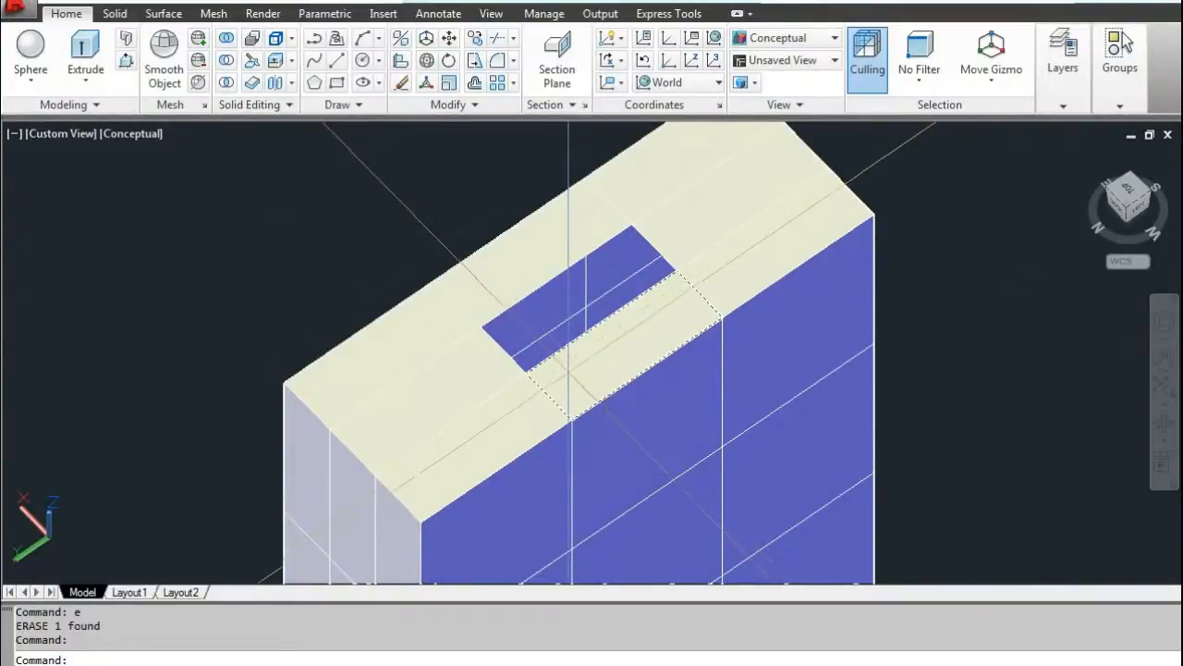
scroll(564, 370, "down", 2)
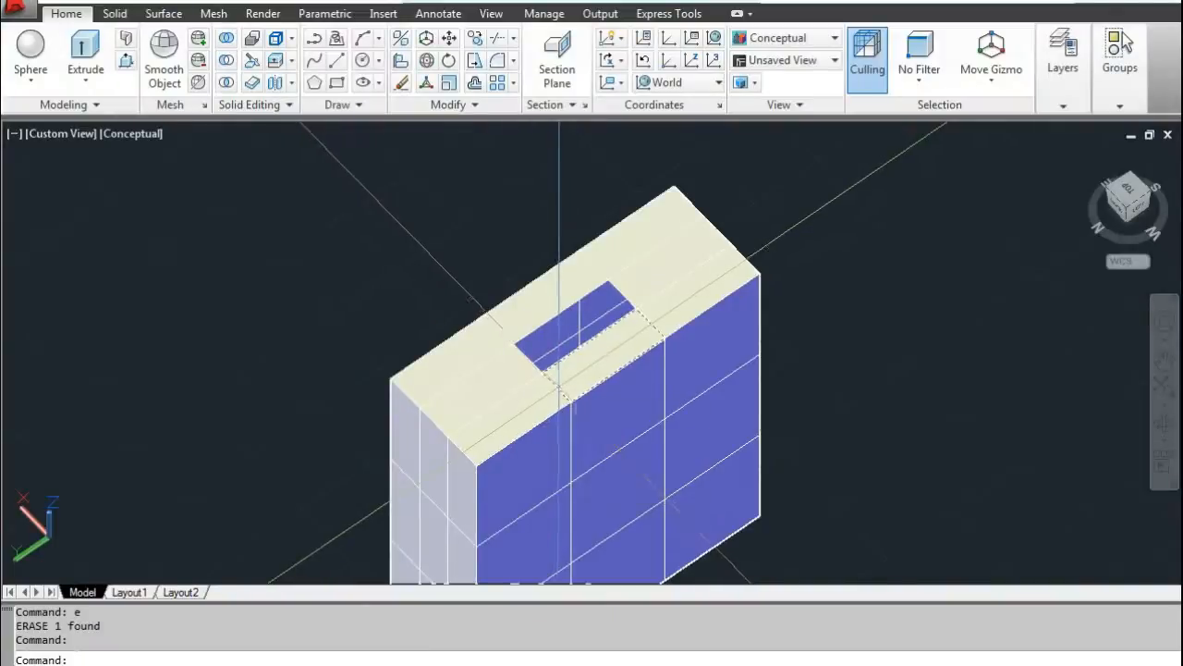
middle_click_drag(558, 386, 559, 348, "shift")
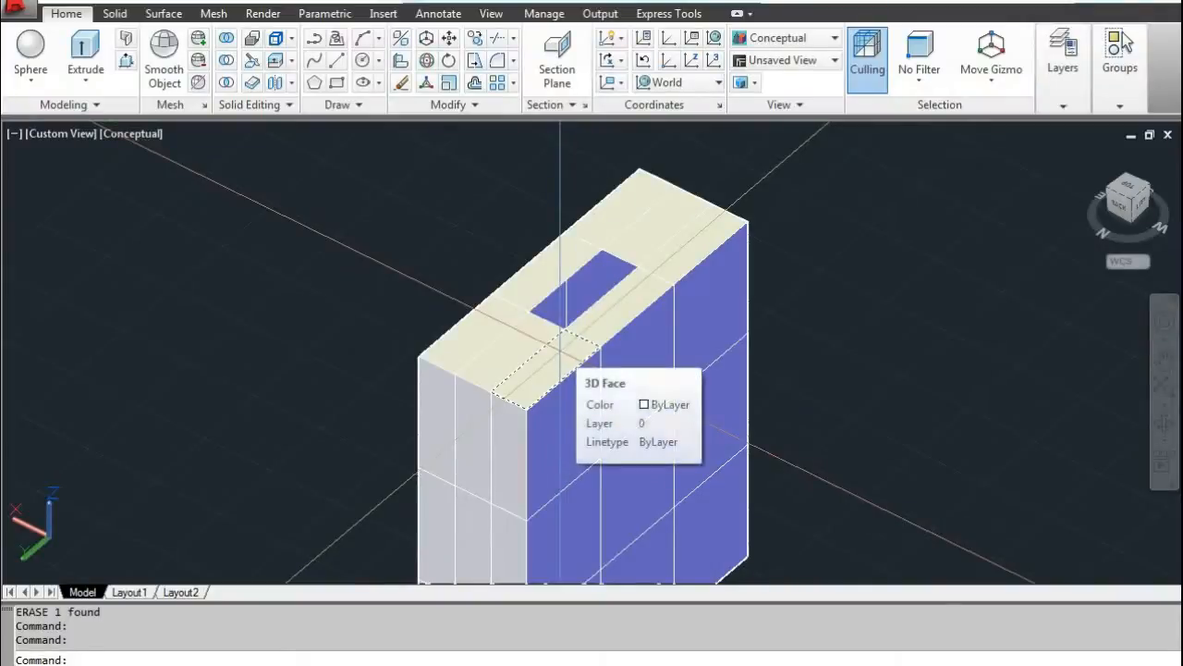
scroll(594, 305, "down", 2)
key("Escape")
key("Escape")
middle_click_drag(310, 296, 708, 478)
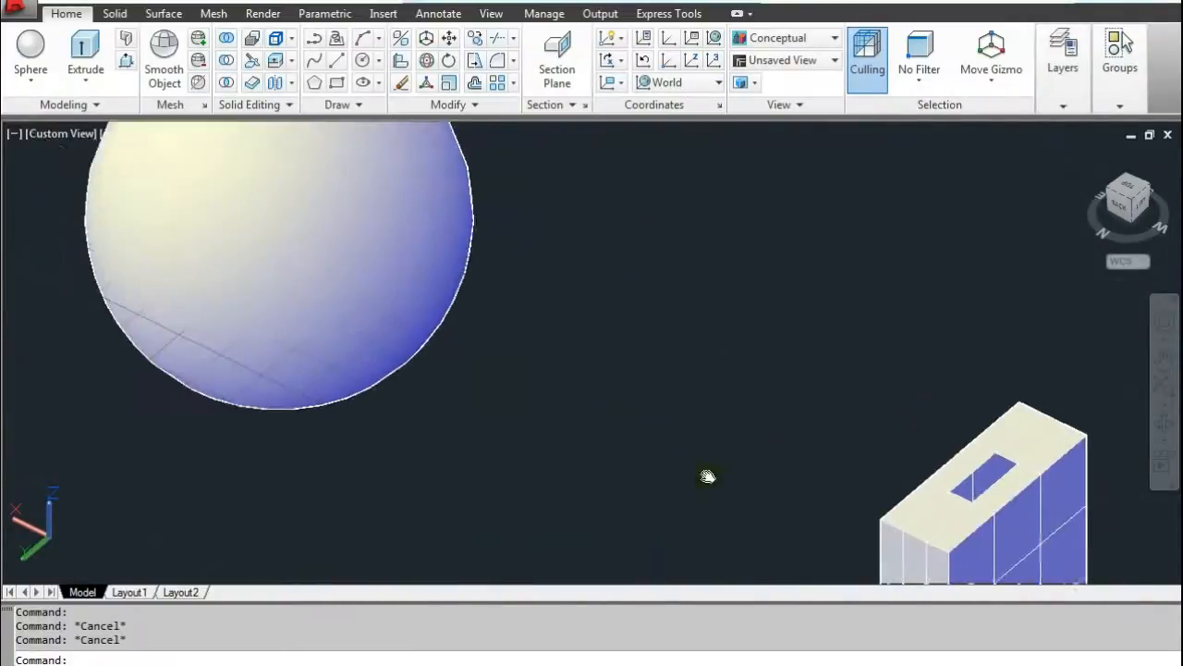
middle_click_drag(474, 362, 582, 423)
scroll(542, 415, "down", 3)
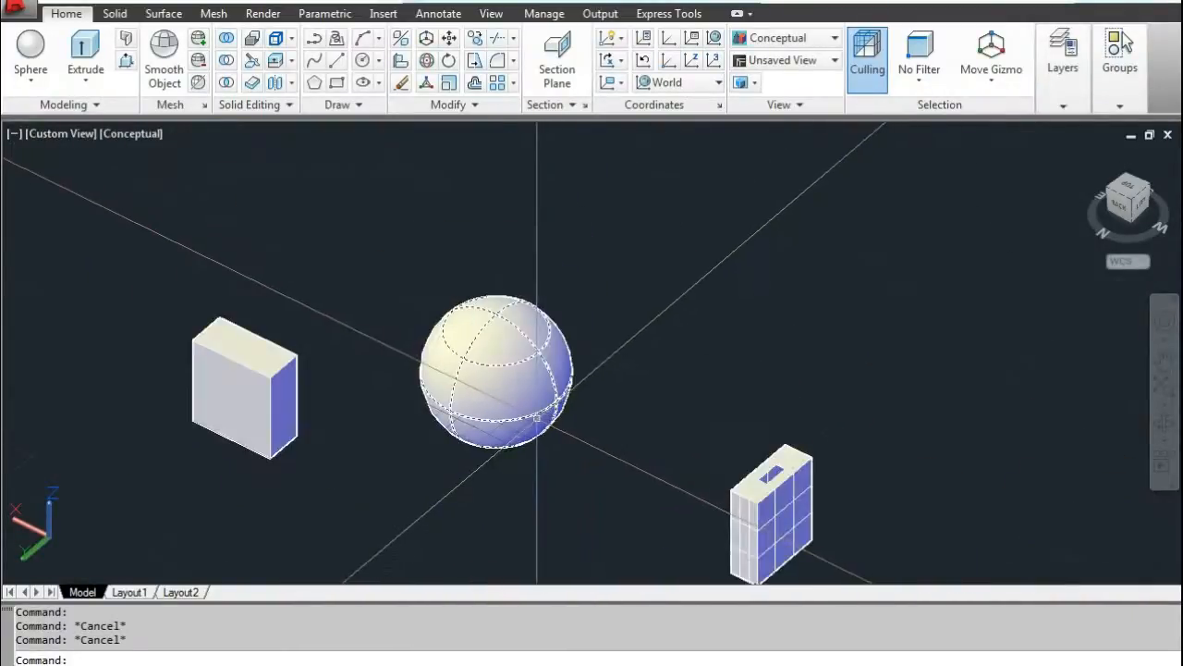
scroll(534, 415, "up", 1)
middle_click_drag(630, 388, 454, 394)
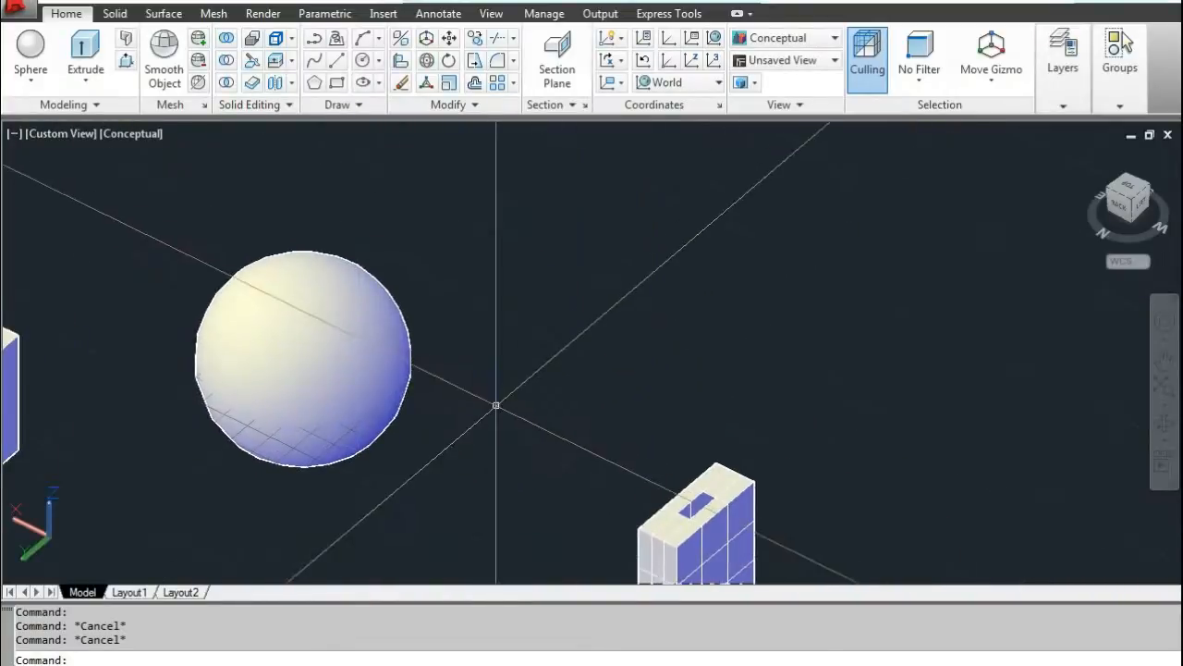
Step: Draw a rectangular planar surface behind the exploded mesh box by picking two opposite corners
left_click(162, 15)
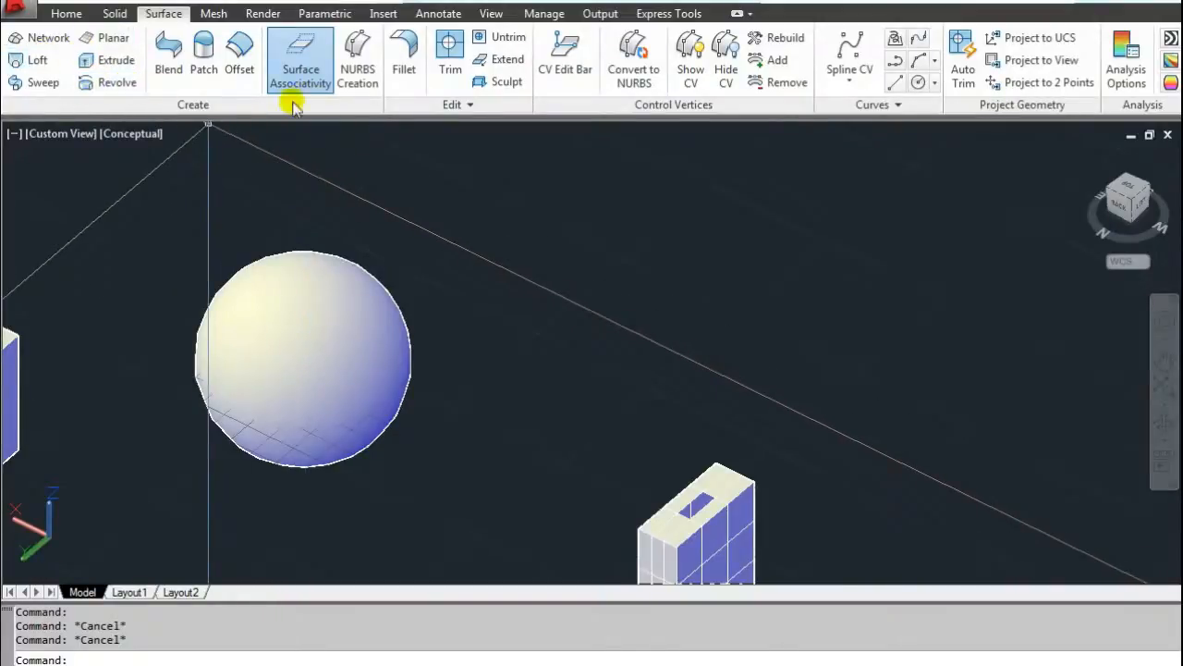
left_click(106, 38)
left_click(586, 264)
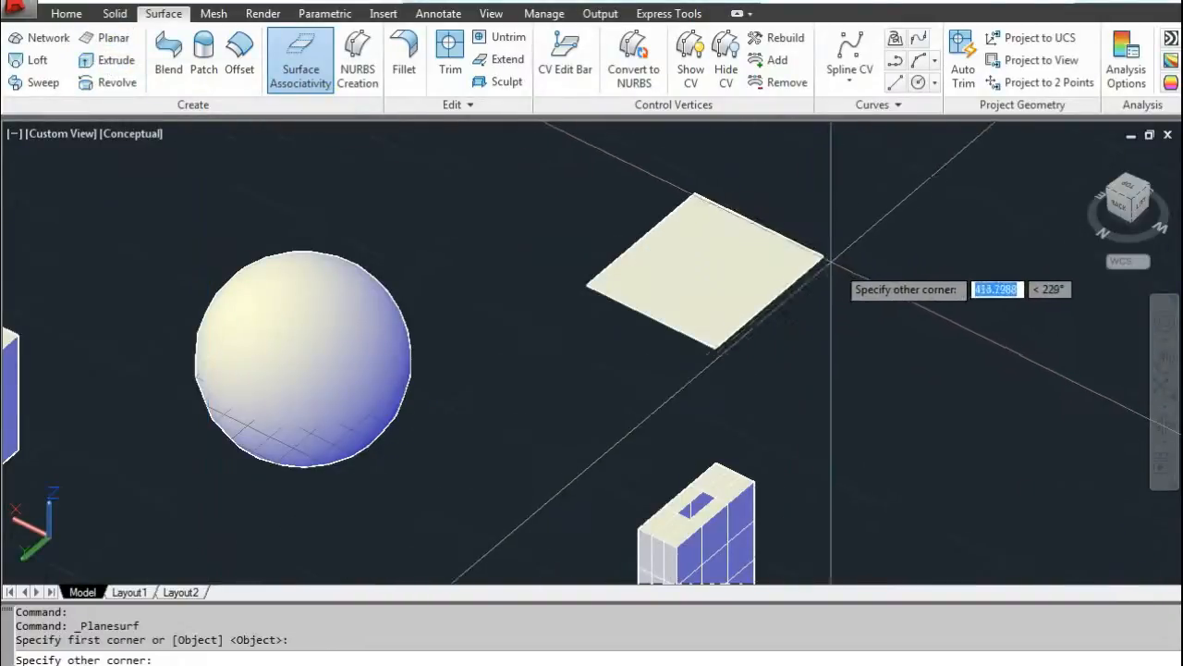
left_click(847, 197)
scroll(709, 292, "up", 3)
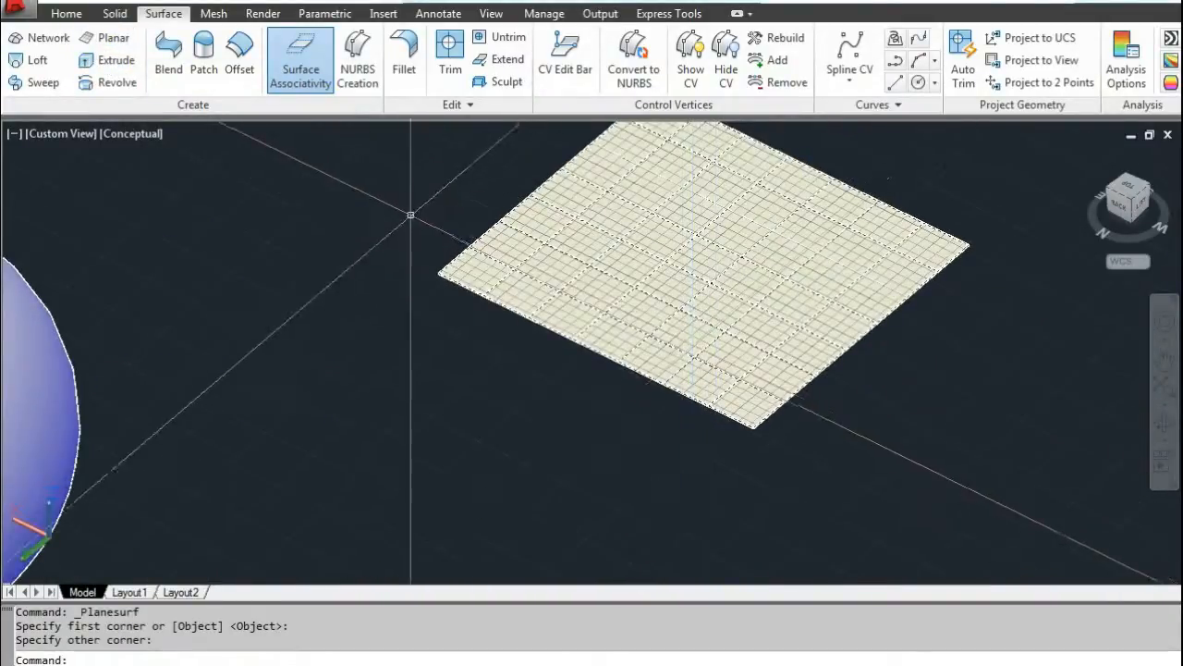
scroll(404, 238, "down", 3)
middle_click_drag(377, 294, 352, 227)
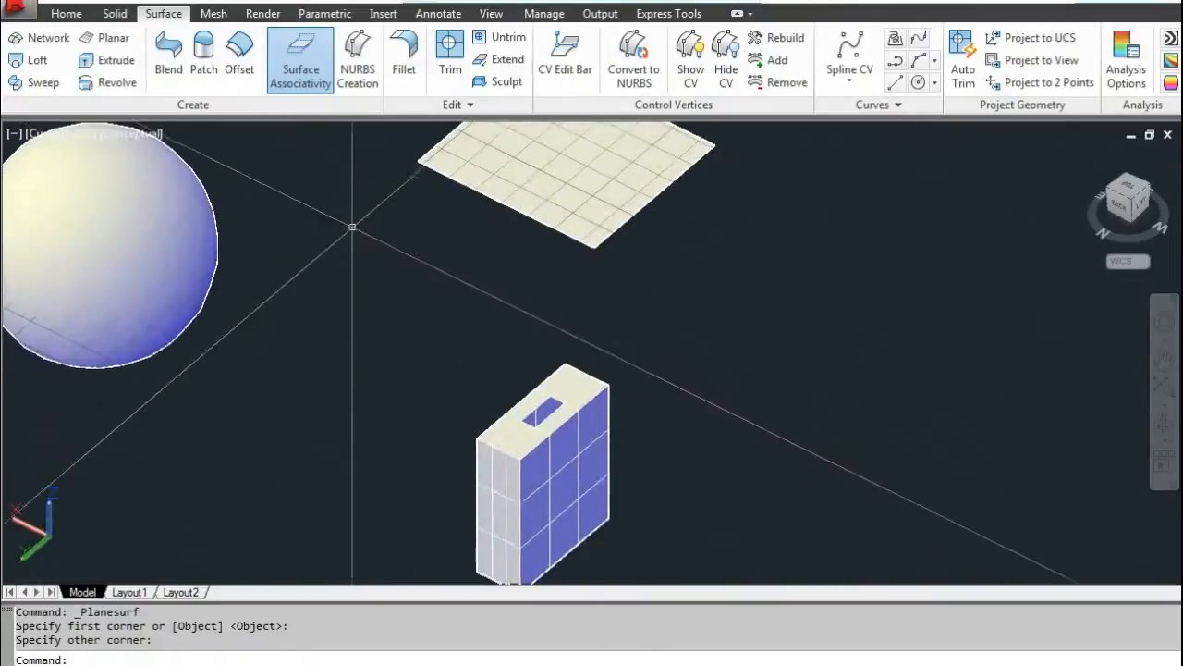
Step: Draw a straight line about 323 units long parallel to the X axis, beside the planar surface
type("l")
key("Return")
left_click(792, 321)
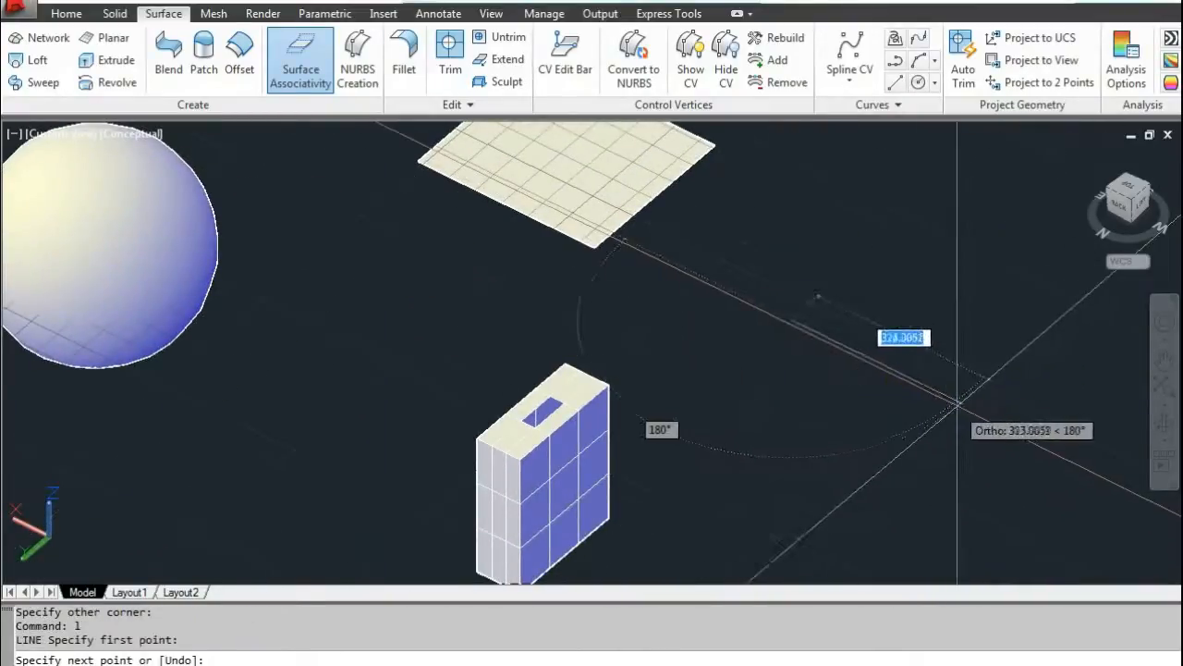
left_click(959, 401)
key("Escape")
Step: Copy the line to a parallel position closer to the exploded mesh box
type("co")
key("Return")
left_click(915, 389)
left_click(880, 357)
key("Return")
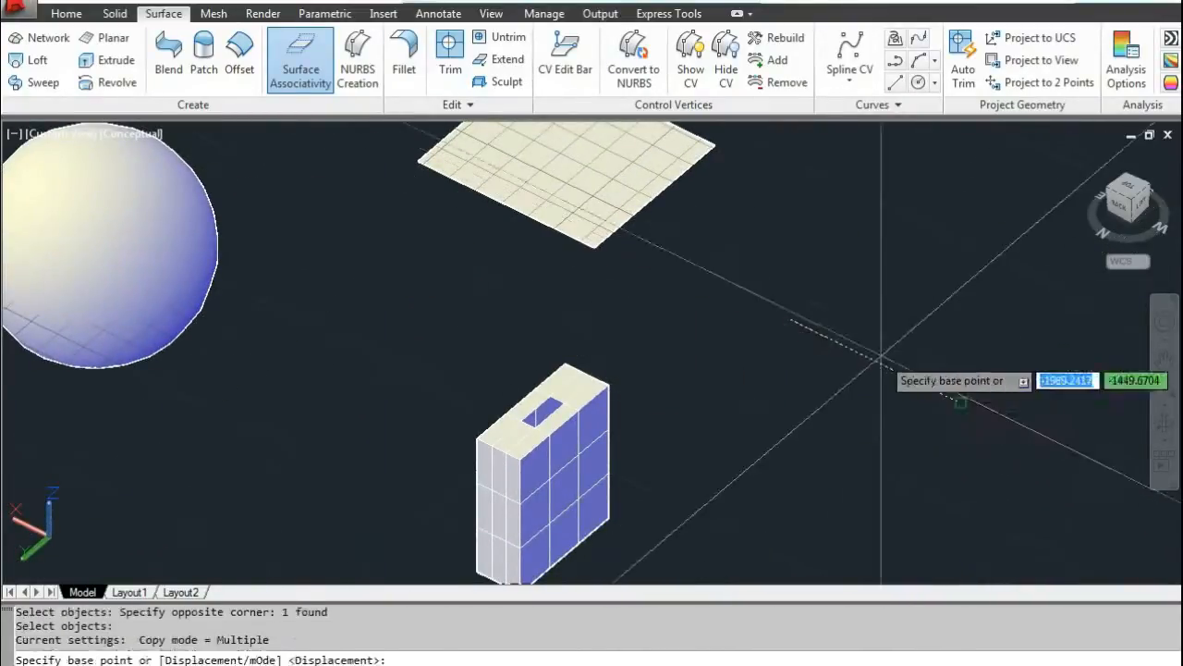
left_click(960, 401)
left_click(789, 435)
key("Escape")
Step: Move the copied line straight up along the Z axis so it sits higher than the original line
left_click(804, 431)
left_click(777, 448)
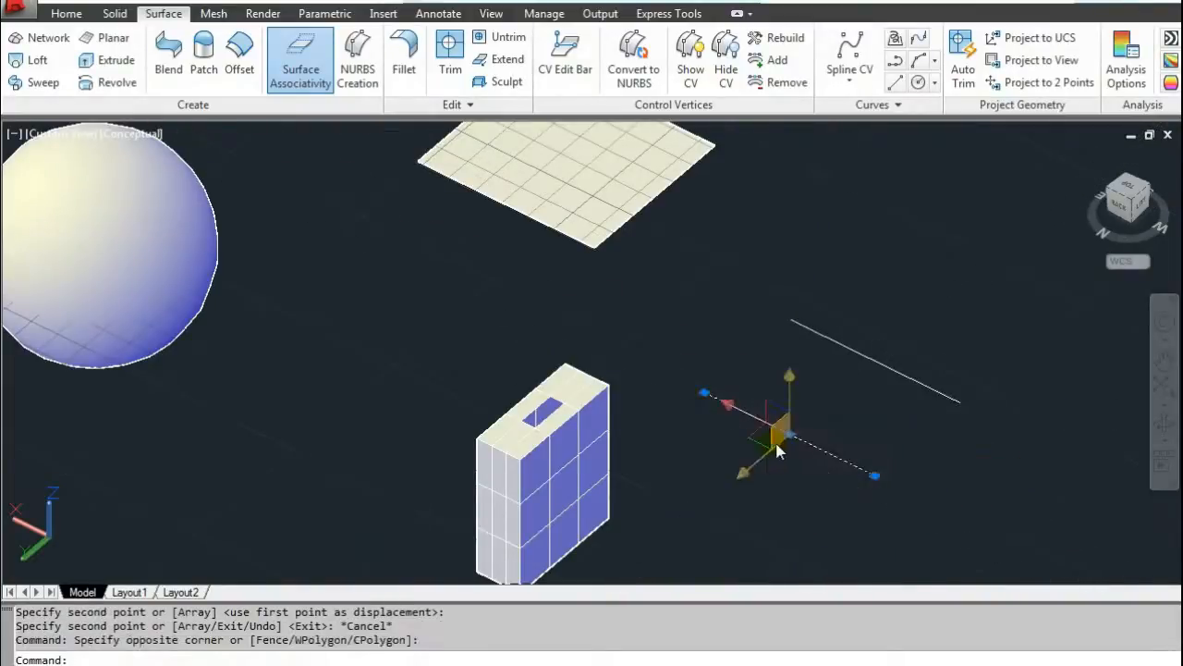
type("m")
key("Return")
left_click(874, 475)
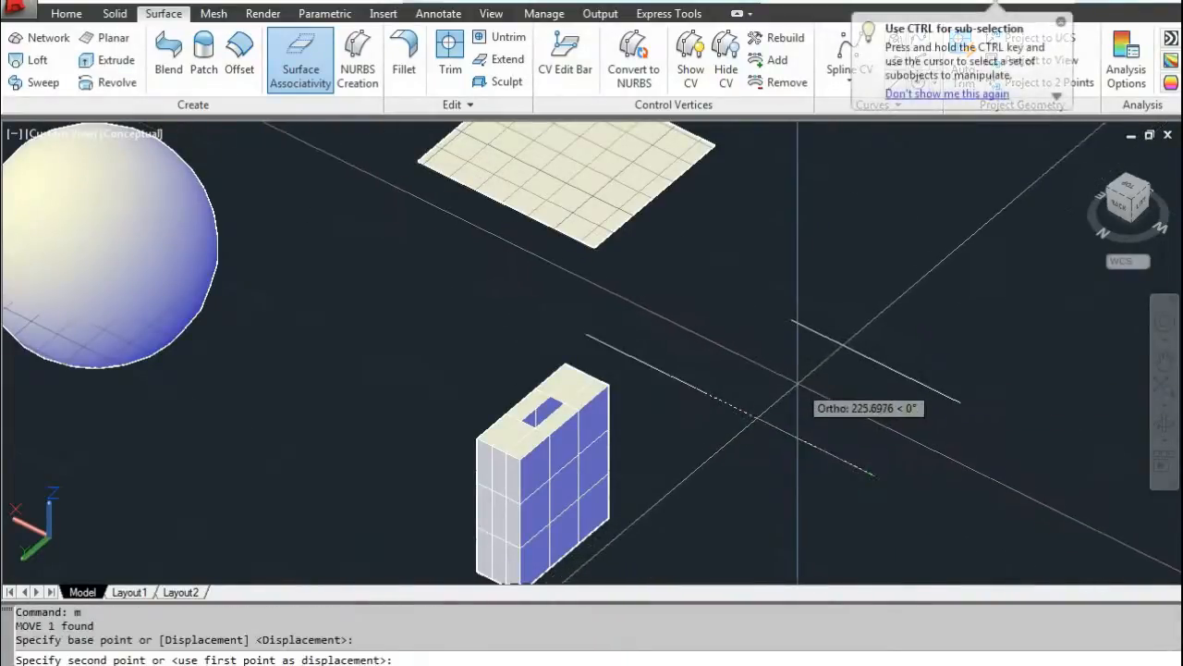
left_click(848, 379)
key("Escape")
Step: Create a loft surface using the raised line and the original line as cross sections
middle_click_drag(872, 397, 670, 379, "shift")
middle_click_drag(740, 392, 593, 260)
scroll(680, 398, "up", 3)
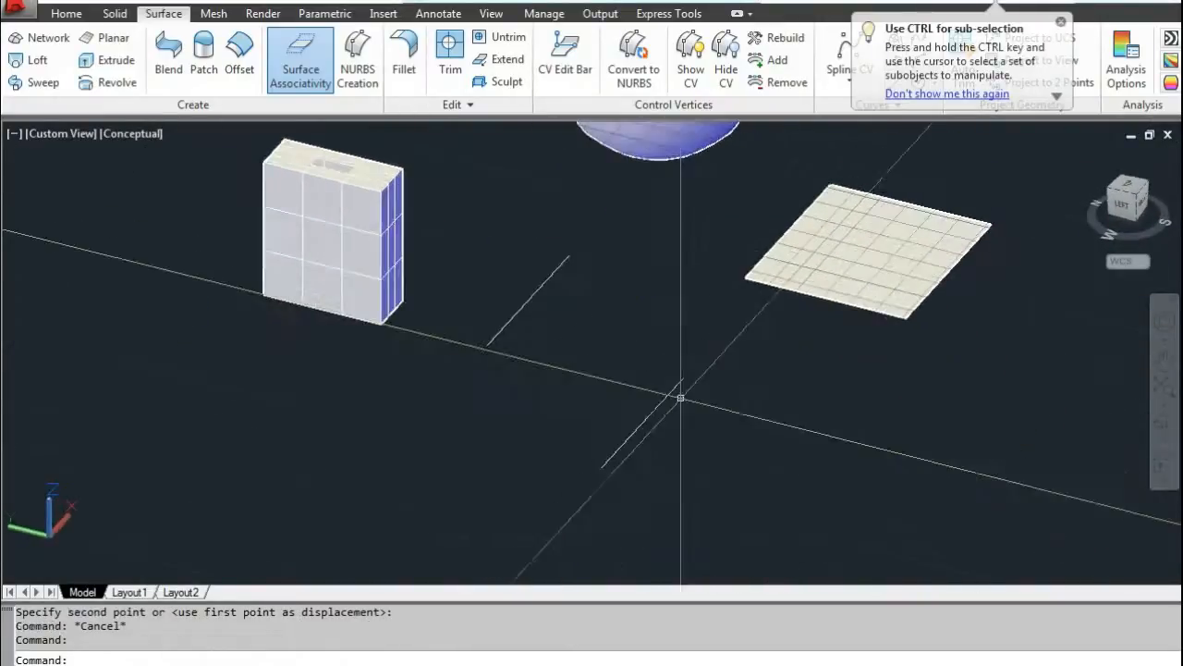
left_click(65, 67)
left_click(530, 296)
left_click(516, 294)
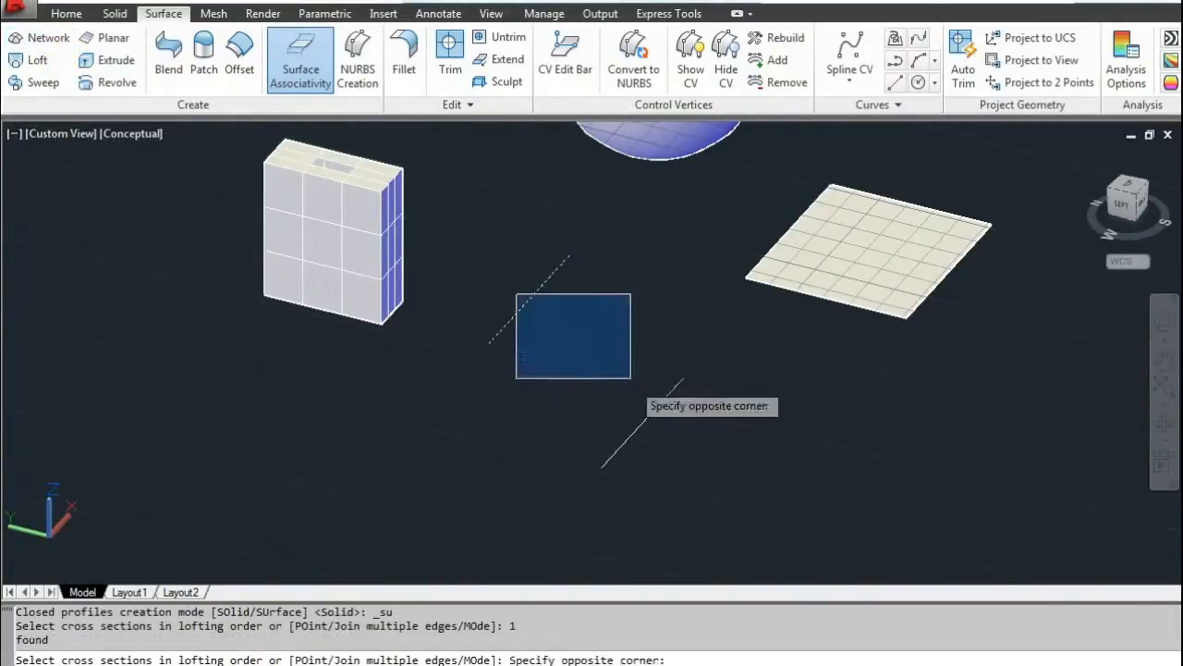
left_click(631, 378)
left_click(636, 431)
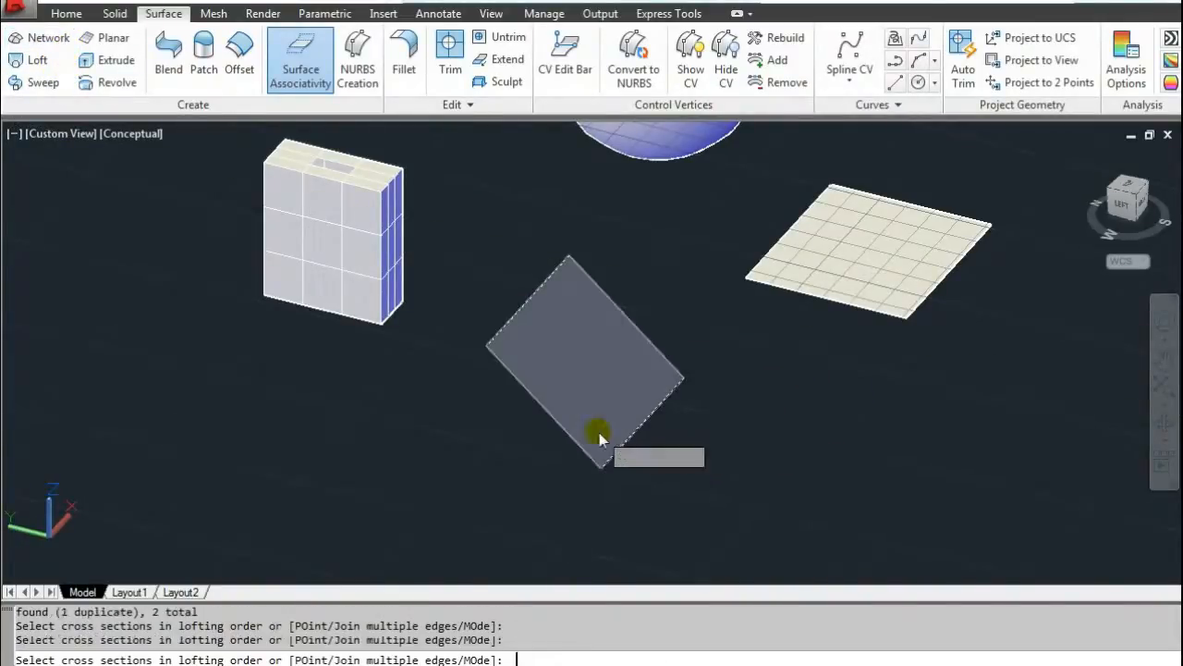
key("Return")
key("Return")
Step: Select the lofted surface and inspect its properties
middle_click_drag(616, 394, 602, 386, "shift")
left_click(605, 357)
type("mo")
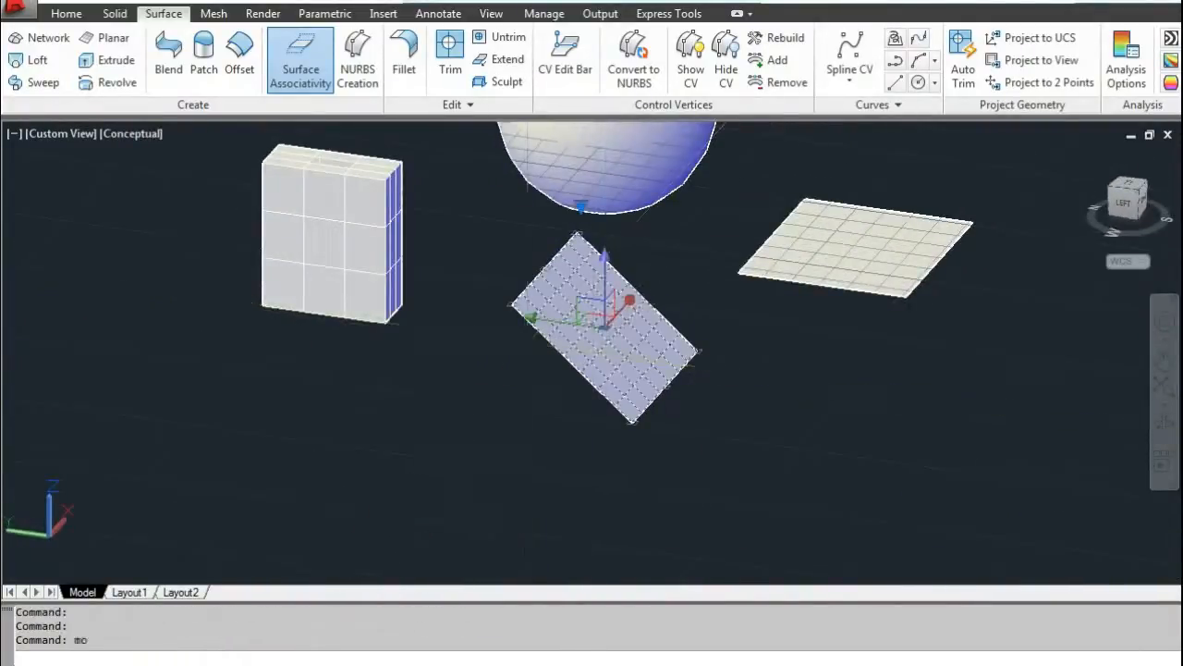
key("Return")
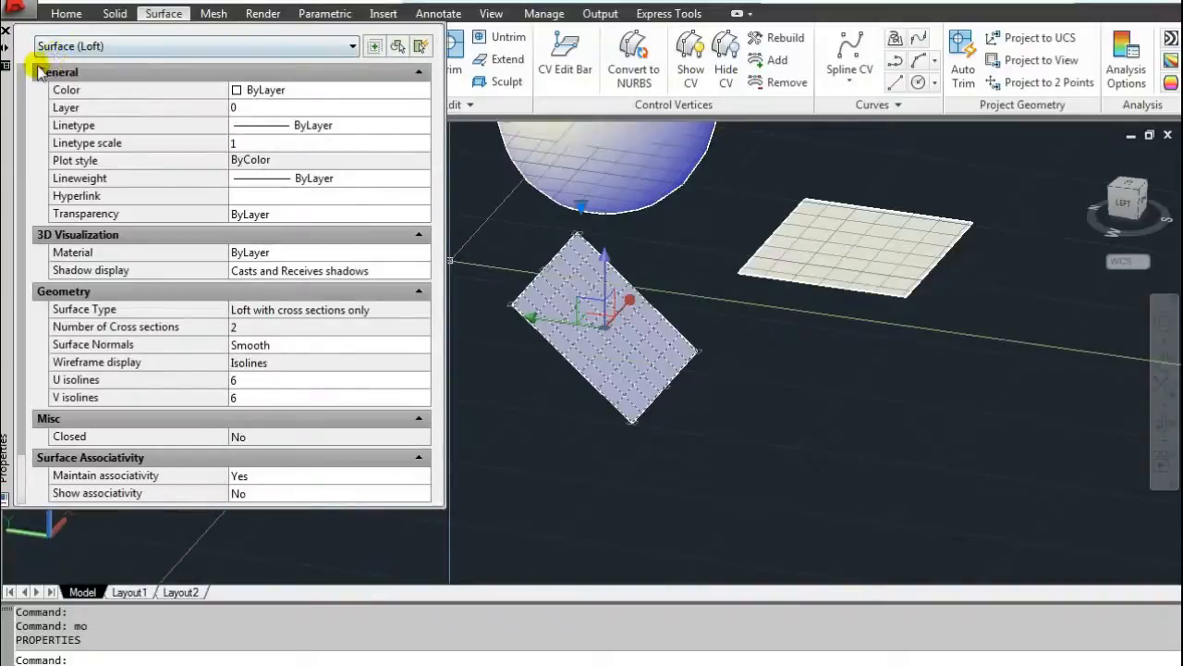
left_click(5, 33)
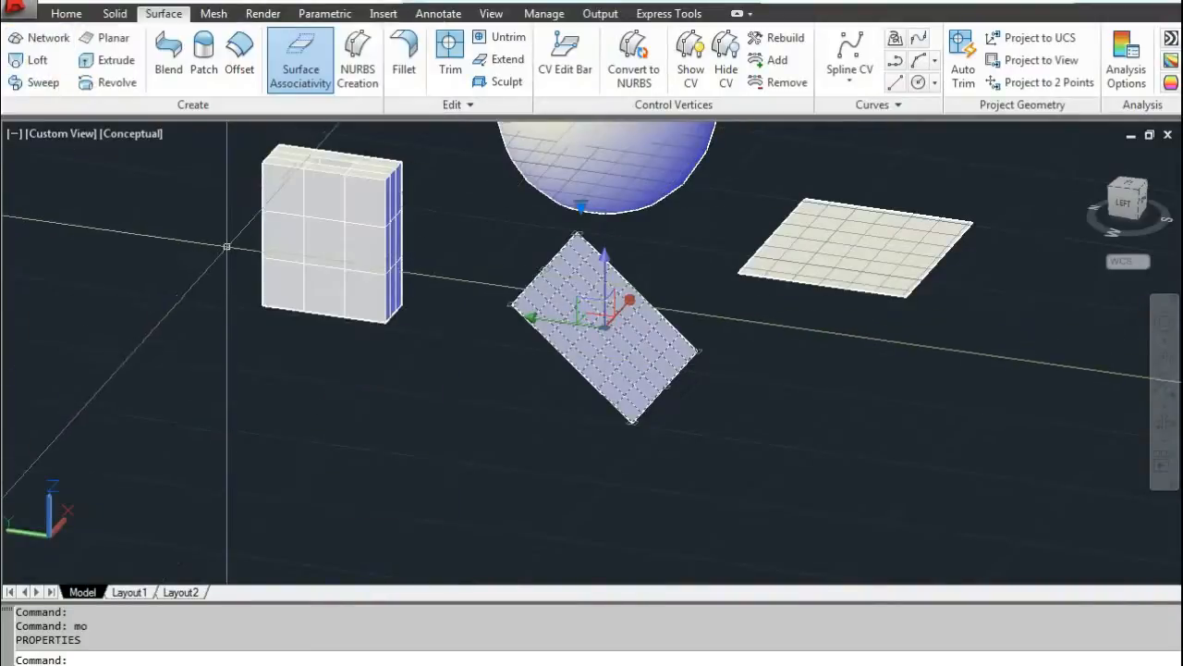
middle_click_drag(217, 276, 213, 320)
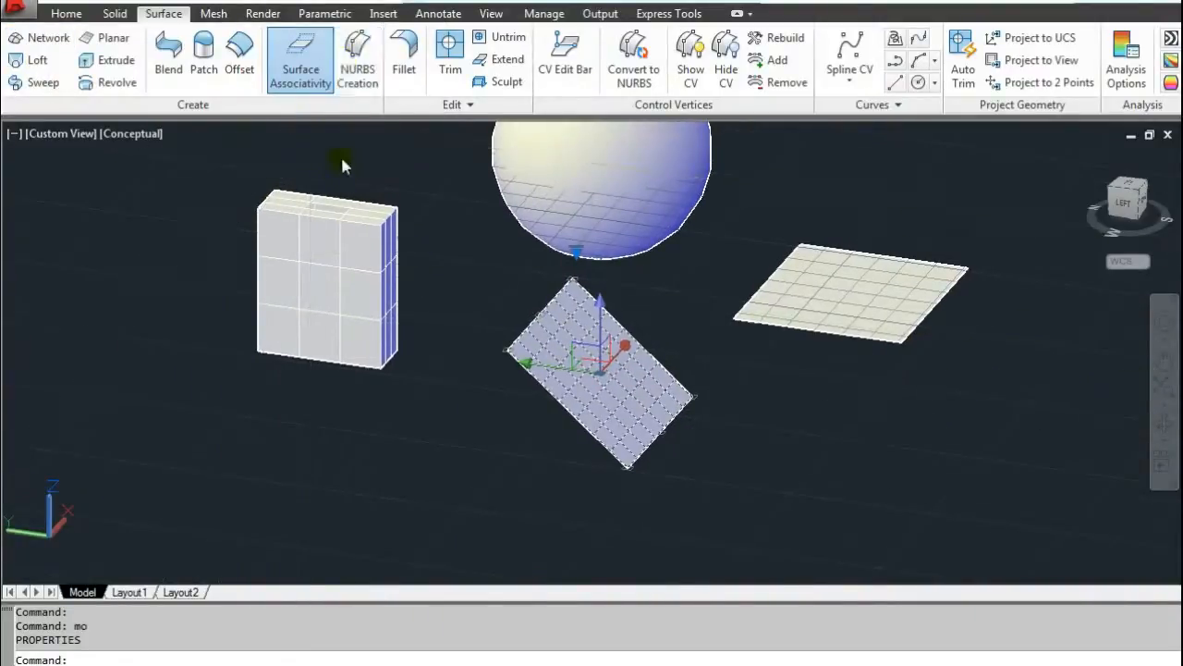
Step: Turn on NURBS creation and convert the lofted surface to a NURBS surface
left_click(356, 60)
left_click(328, 440)
left_click(362, 399)
left_click(563, 401)
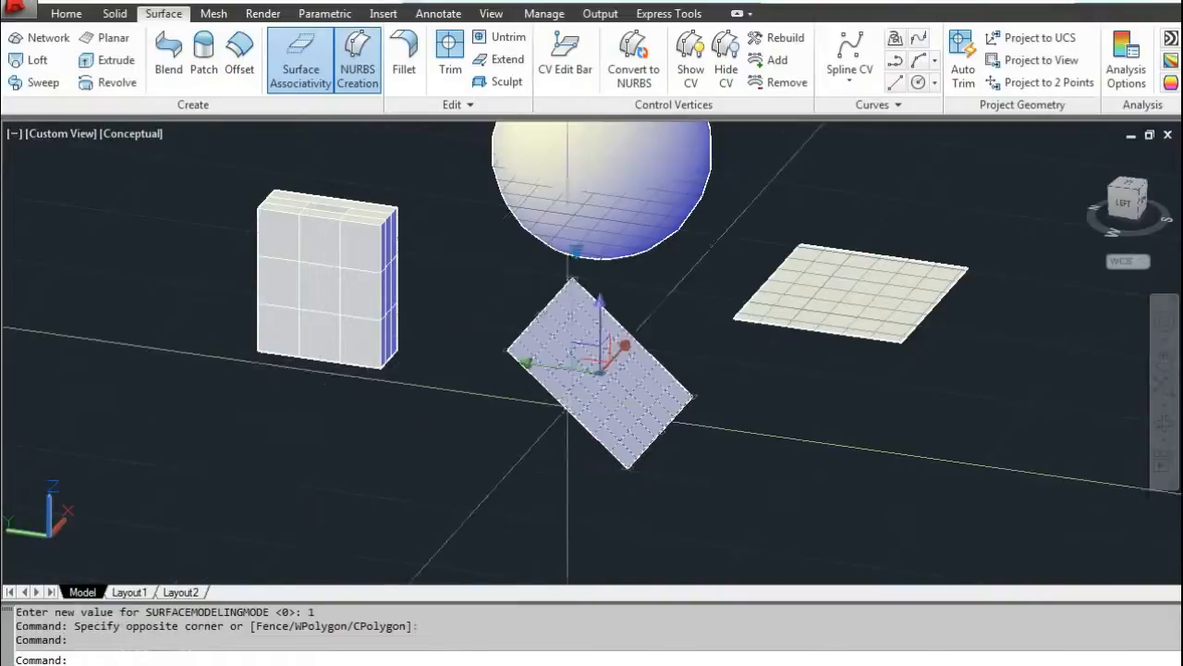
left_click(699, 178)
left_click(652, 57)
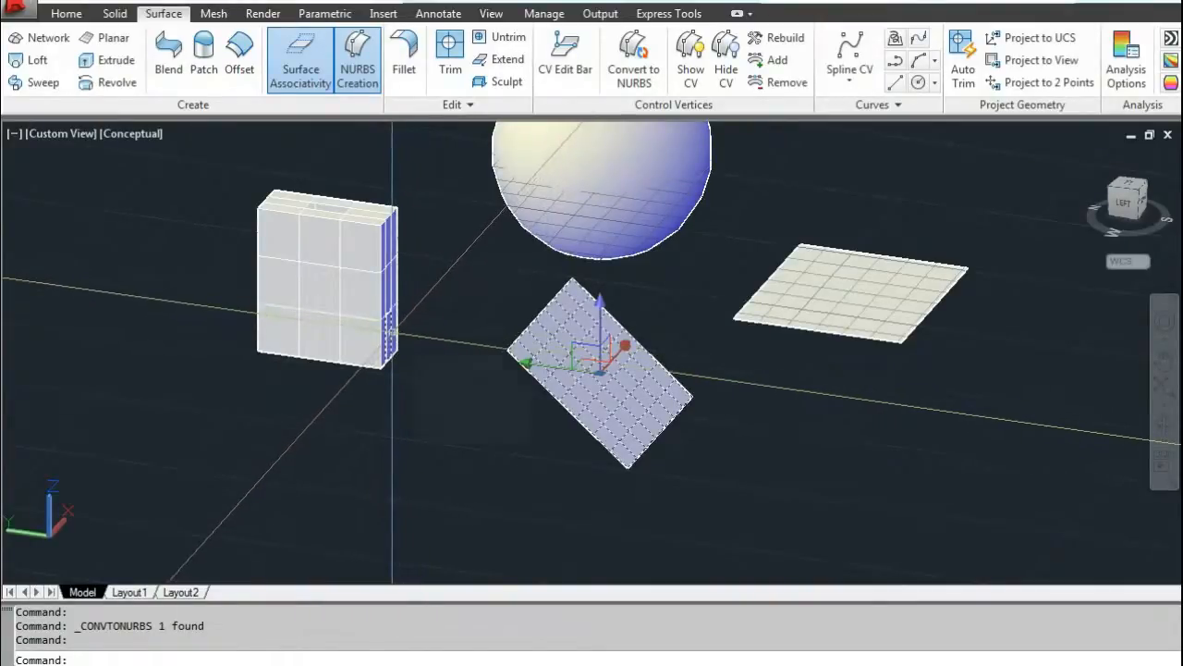
mouse_move(392, 333)
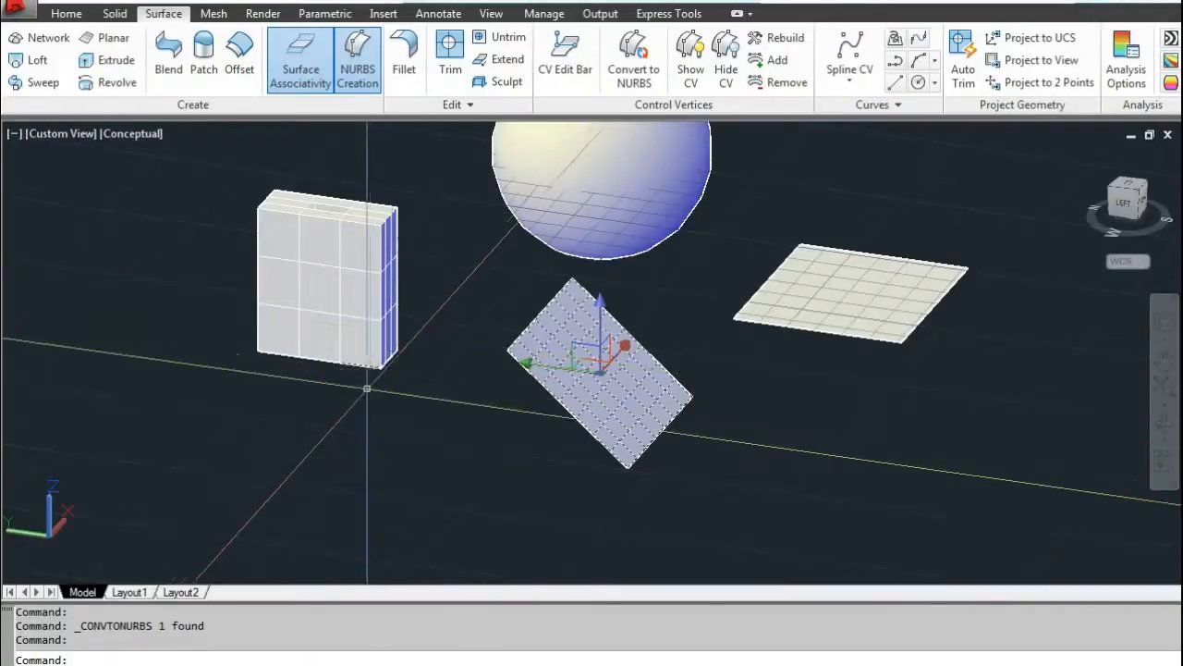
Step: Select the solid sphere and inspect its object properties, including its geometry and solid history
left_click(68, 13)
left_click(111, 15)
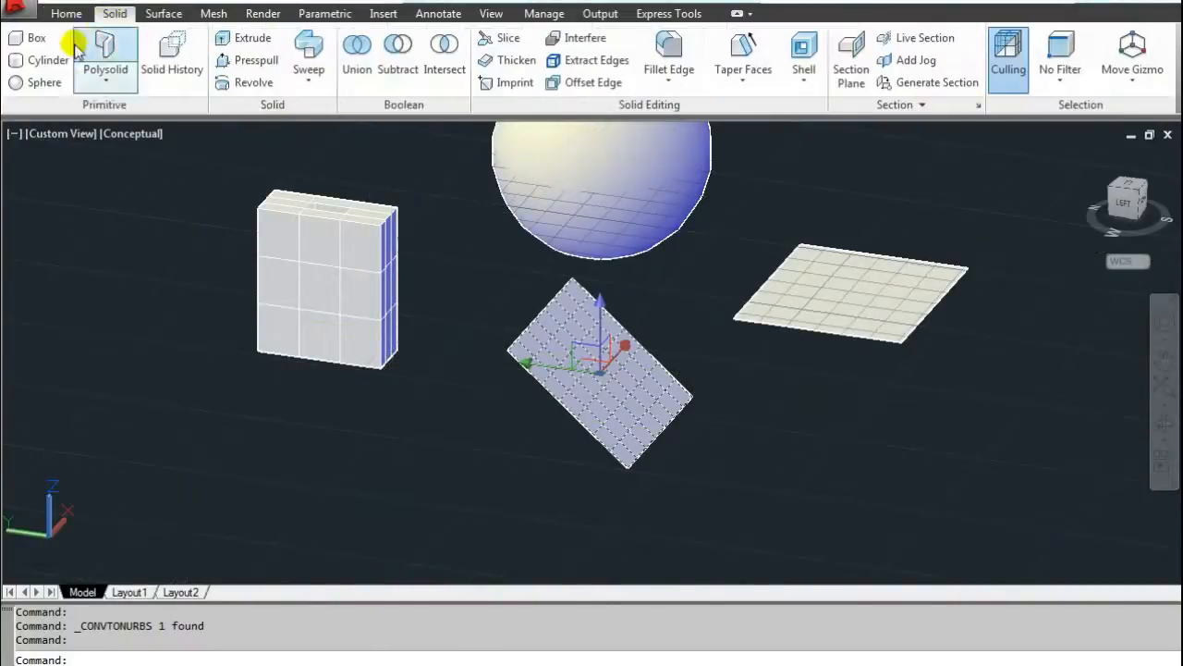
middle_click_drag(476, 303, 413, 434)
key("Escape")
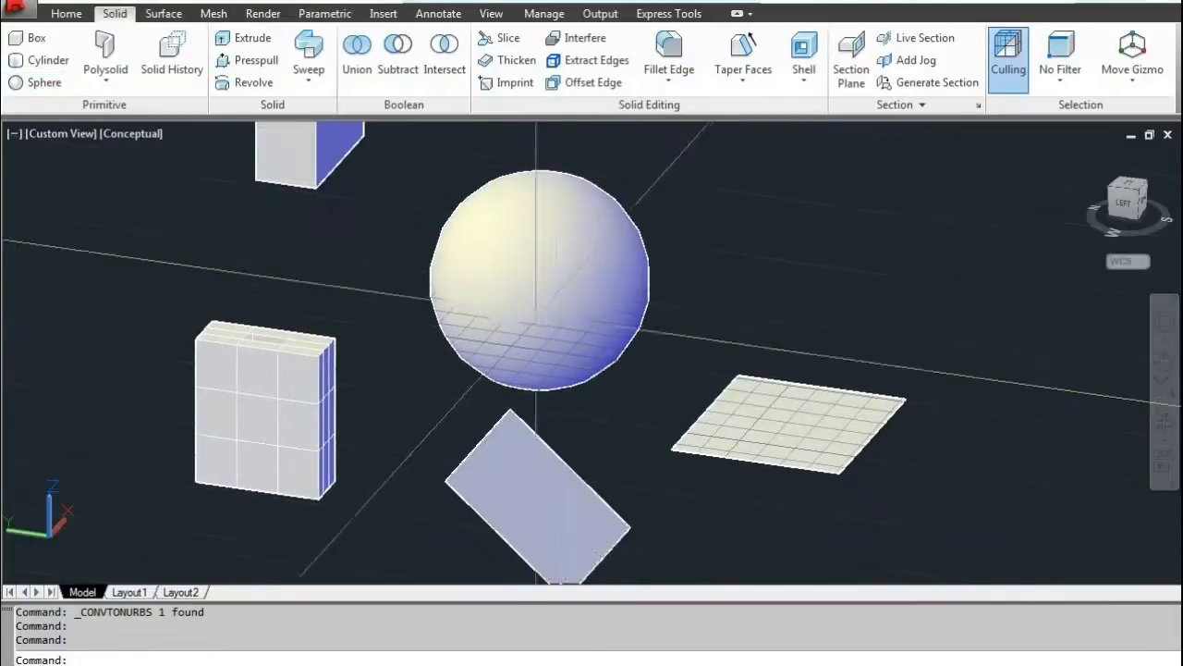
middle_click_drag(536, 246, 565, 315)
left_click(585, 343)
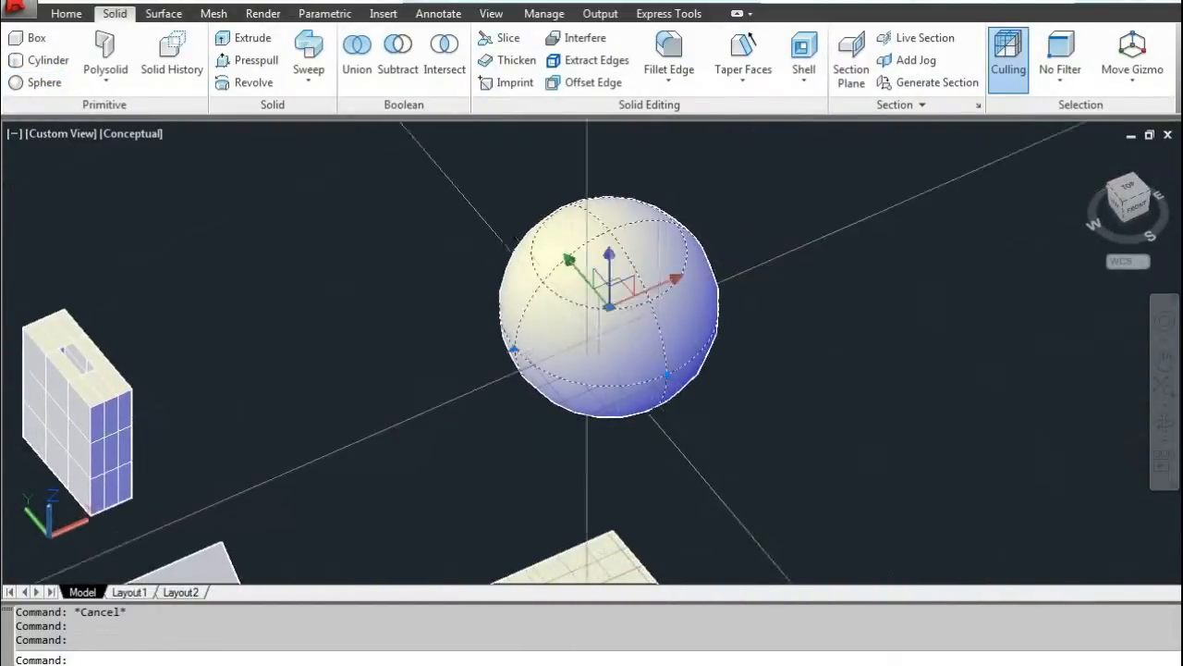
type("mo")
key("Return")
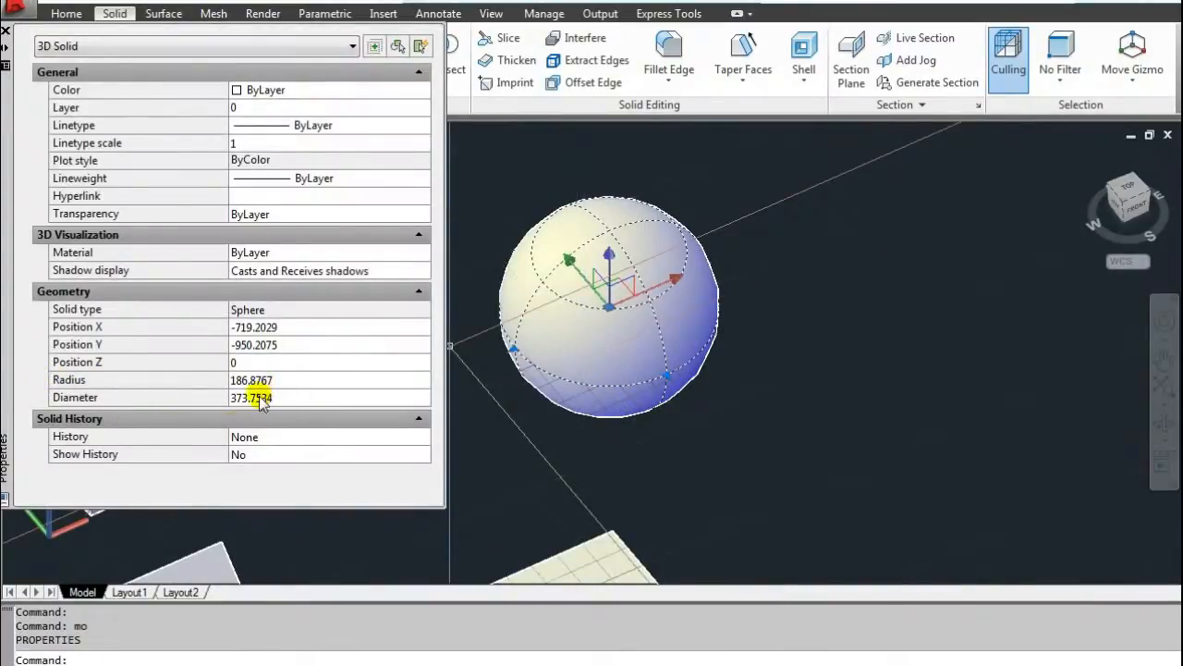
key("Escape")
key("Escape")
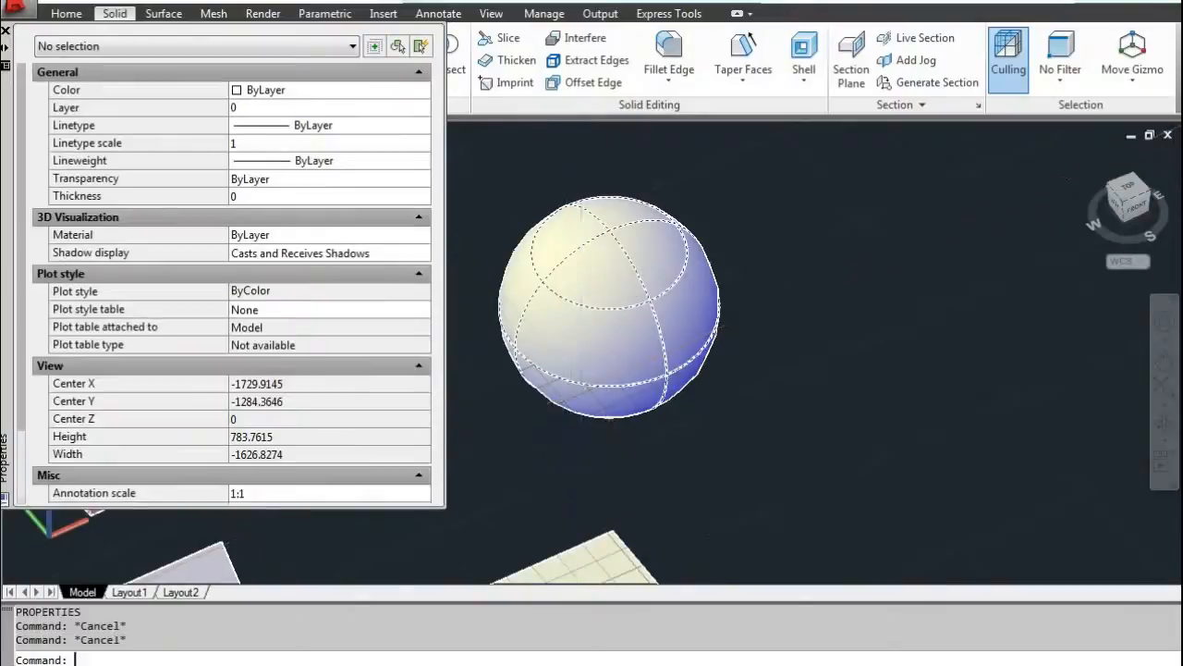
key("Escape")
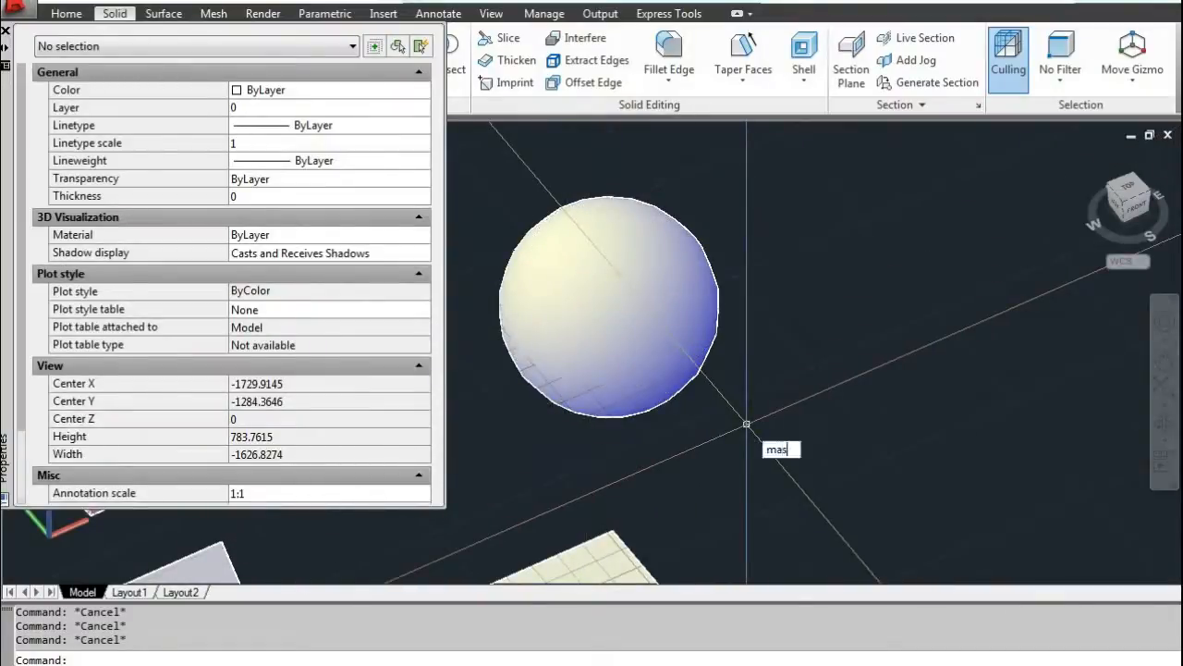
Step: Run MASSPROP on the solid sphere to review its mass and volume data, without writing the analysis to a file
key("Return")
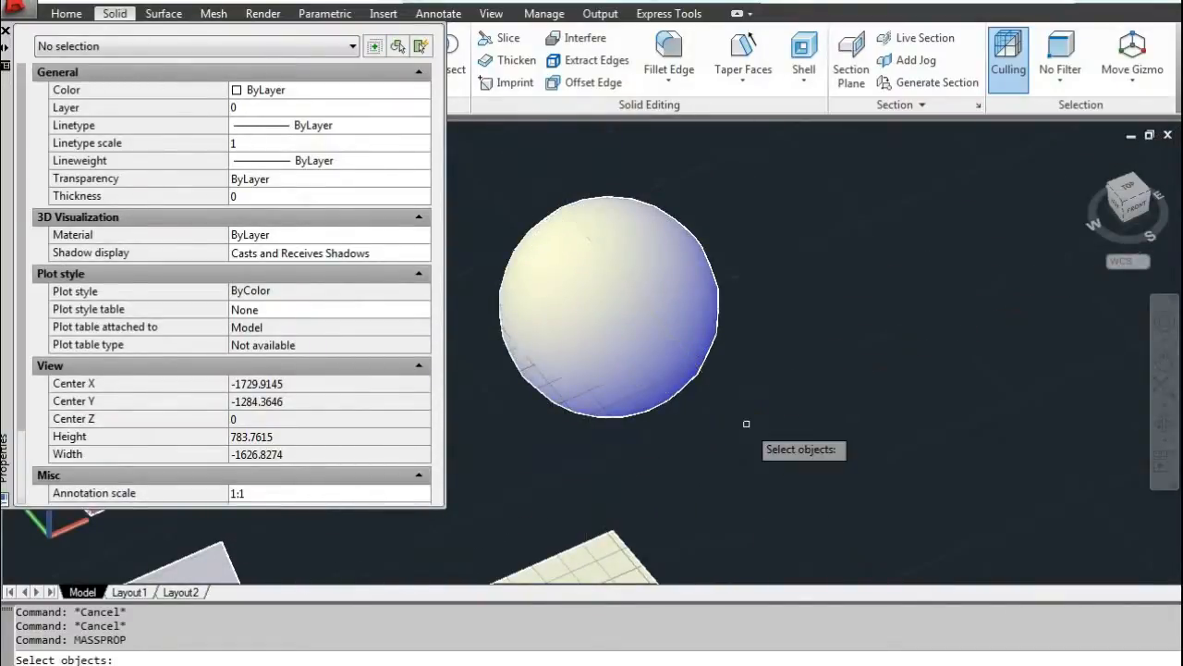
left_click(648, 330)
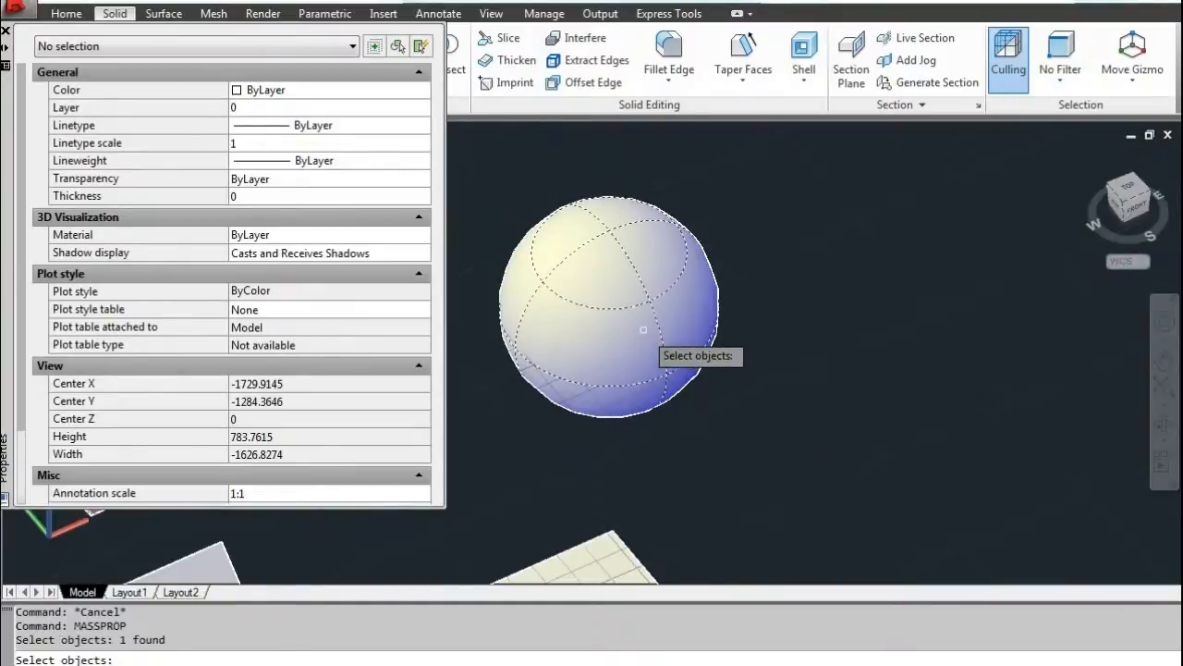
key("Return")
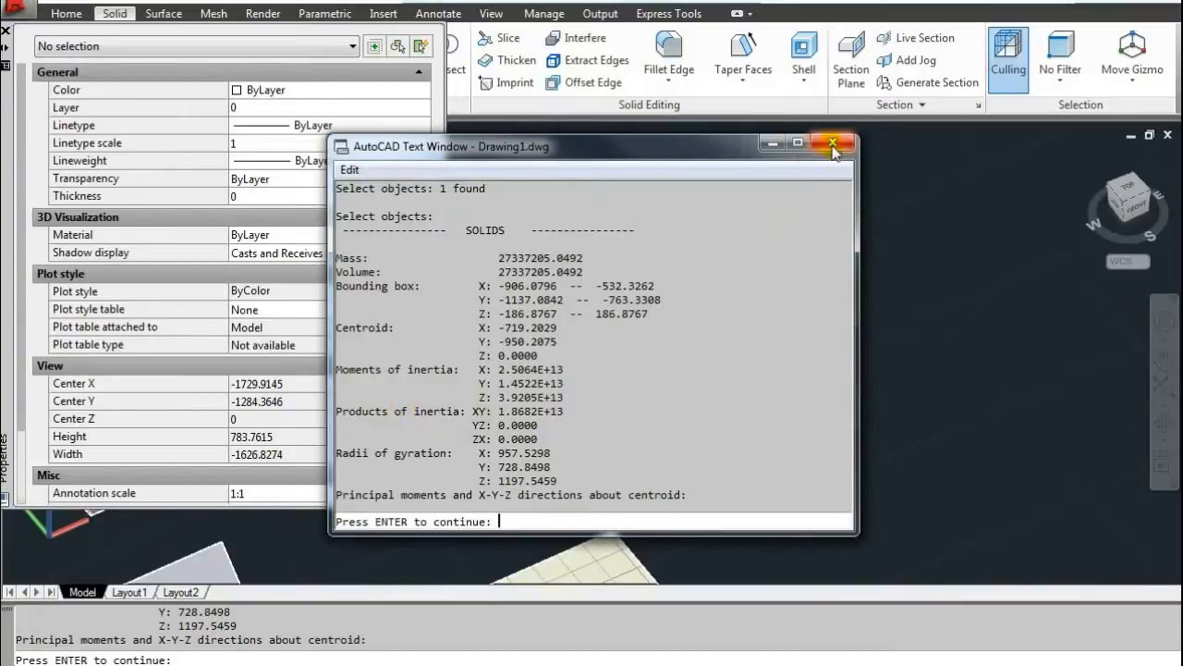
left_click(833, 143)
key("Escape")
key("Escape")
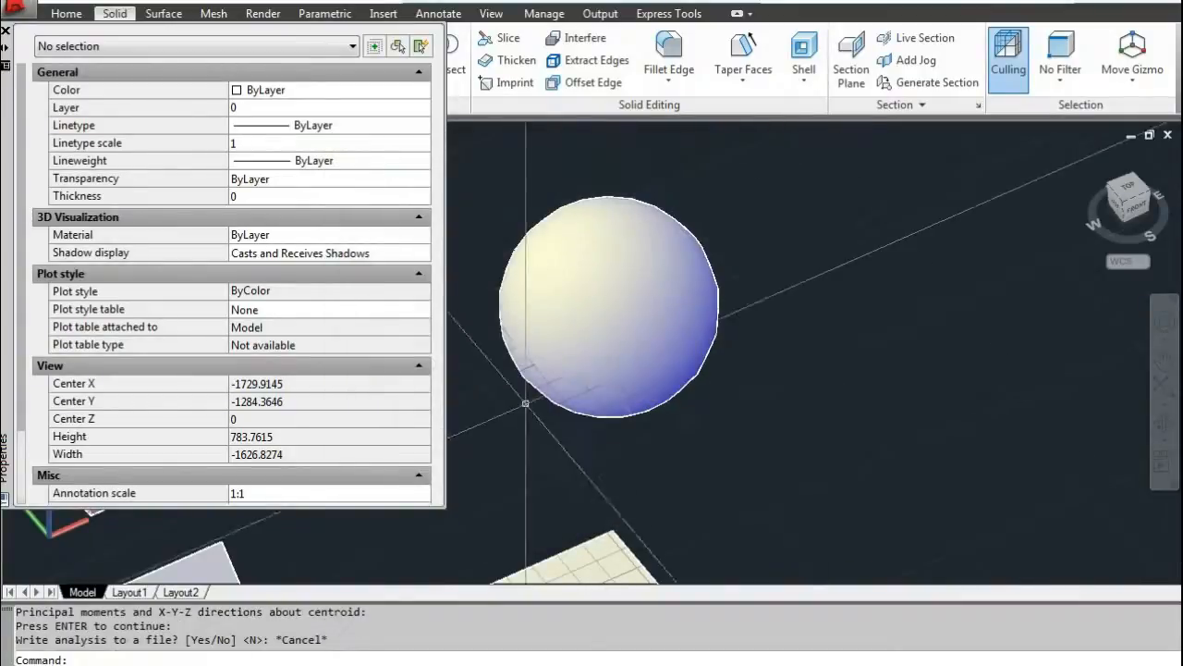
Step: Create a mesh sphere of similar size right beside the solid sphere
middle_click_drag(518, 416, 732, 272)
scroll(624, 302, "down", 1)
key("Escape")
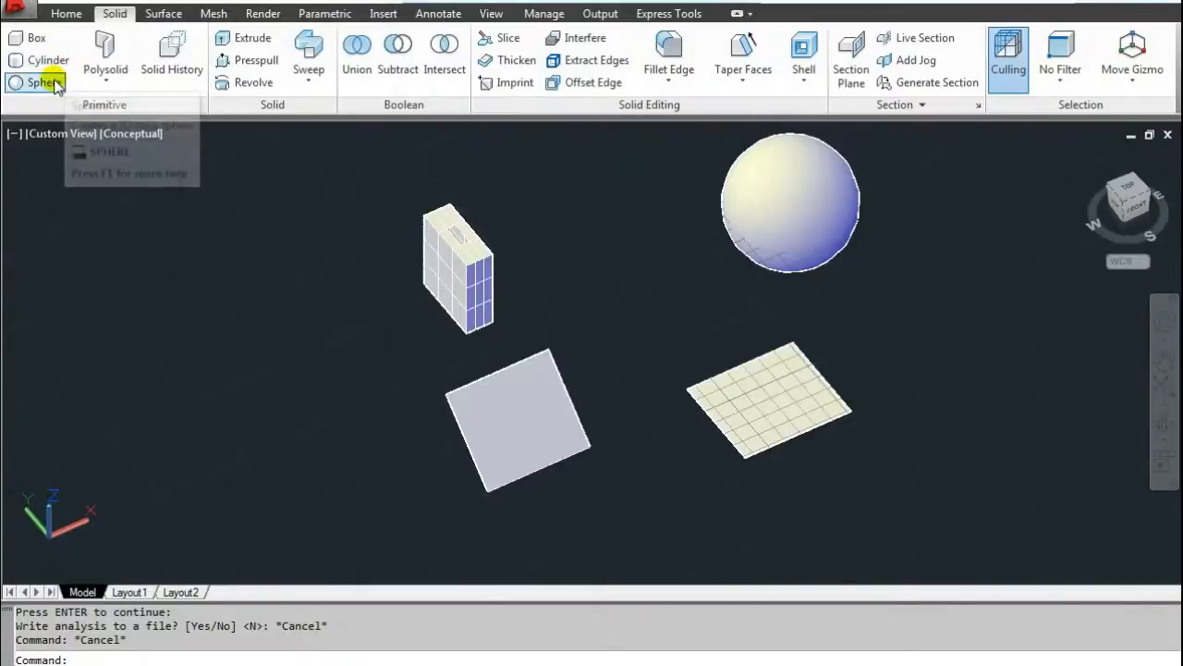
left_click(161, 13)
left_click(213, 13)
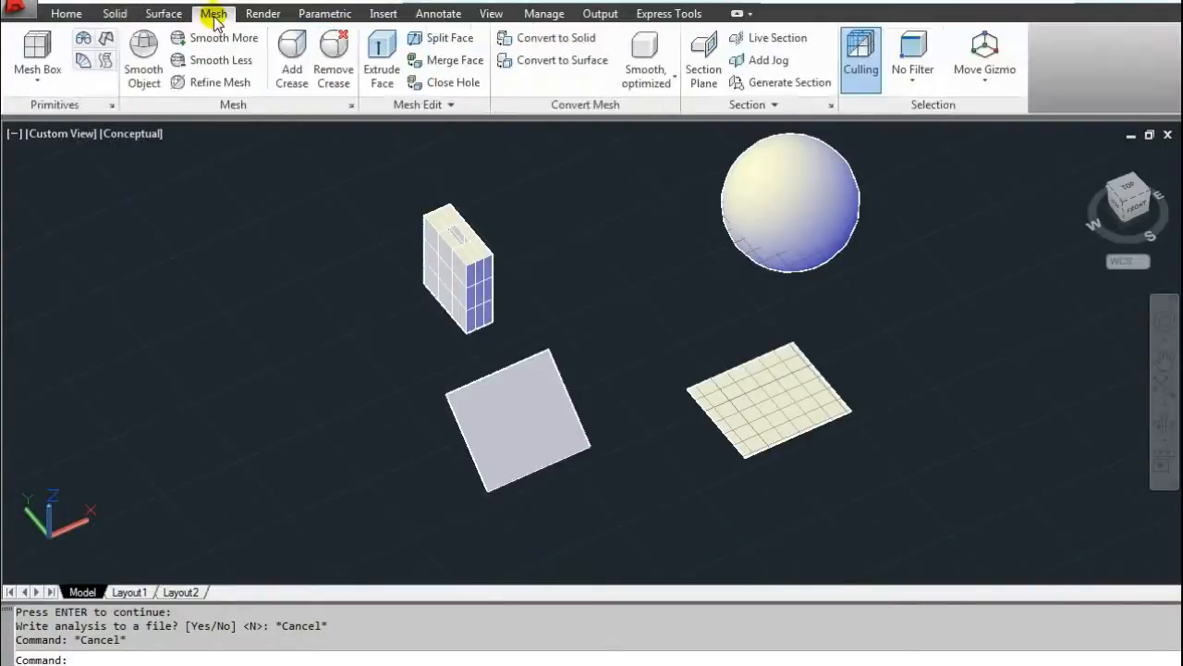
left_click(35, 76)
left_click(56, 262)
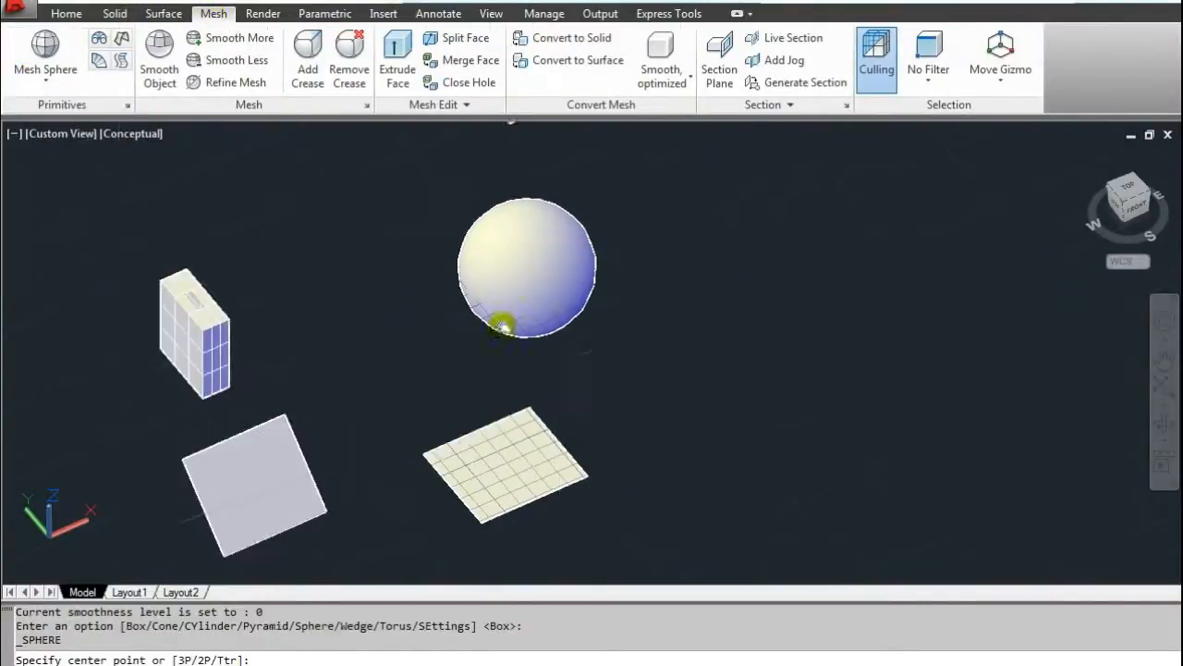
left_click(636, 305)
left_click(638, 269)
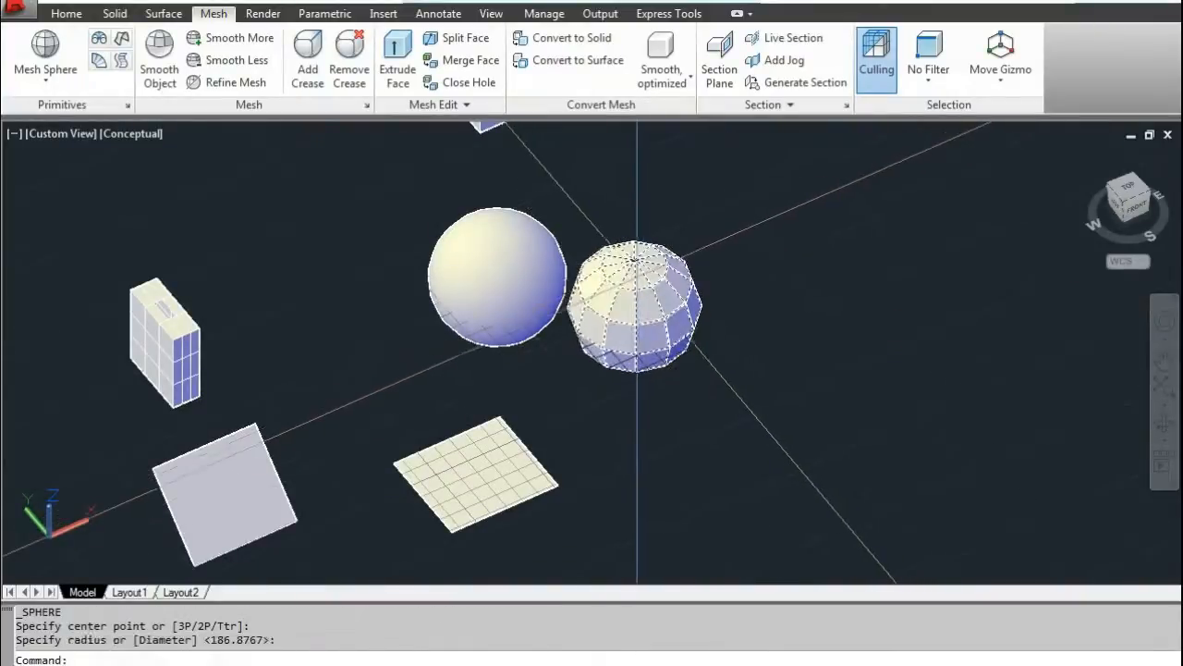
Step: Run MASSPROP on the new mesh sphere to check whether mass properties can be calculated for a mesh
key("Escape")
left_click(632, 278)
type("MASSPROP")
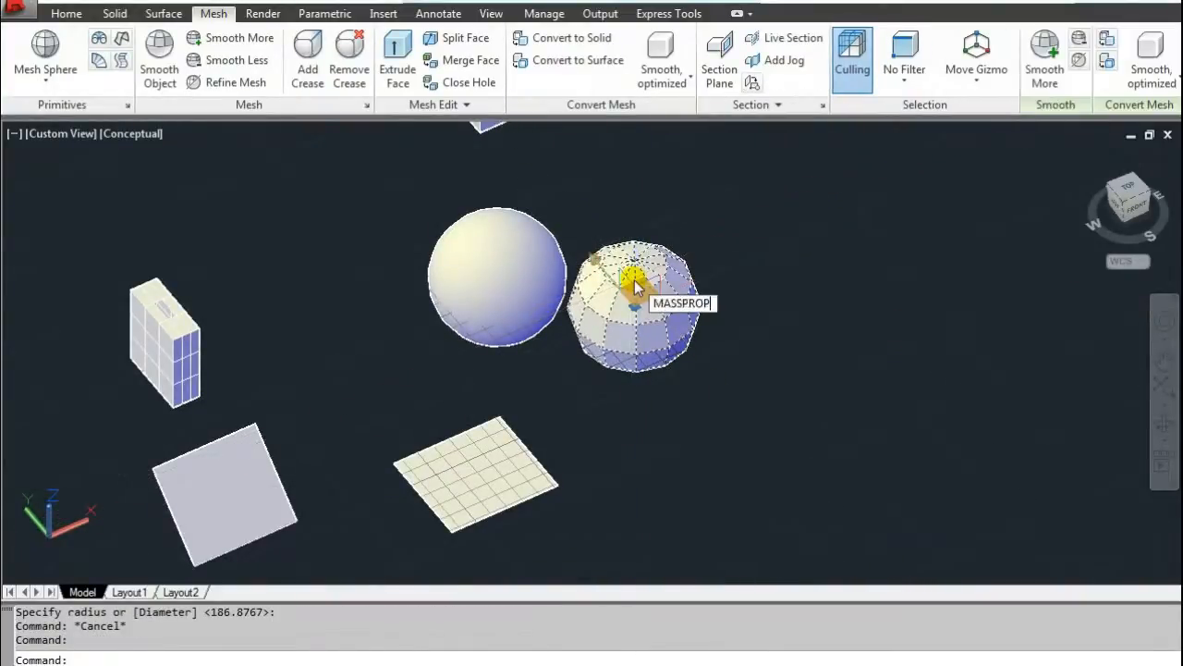
key("Return")
left_click(634, 278)
key("Return")
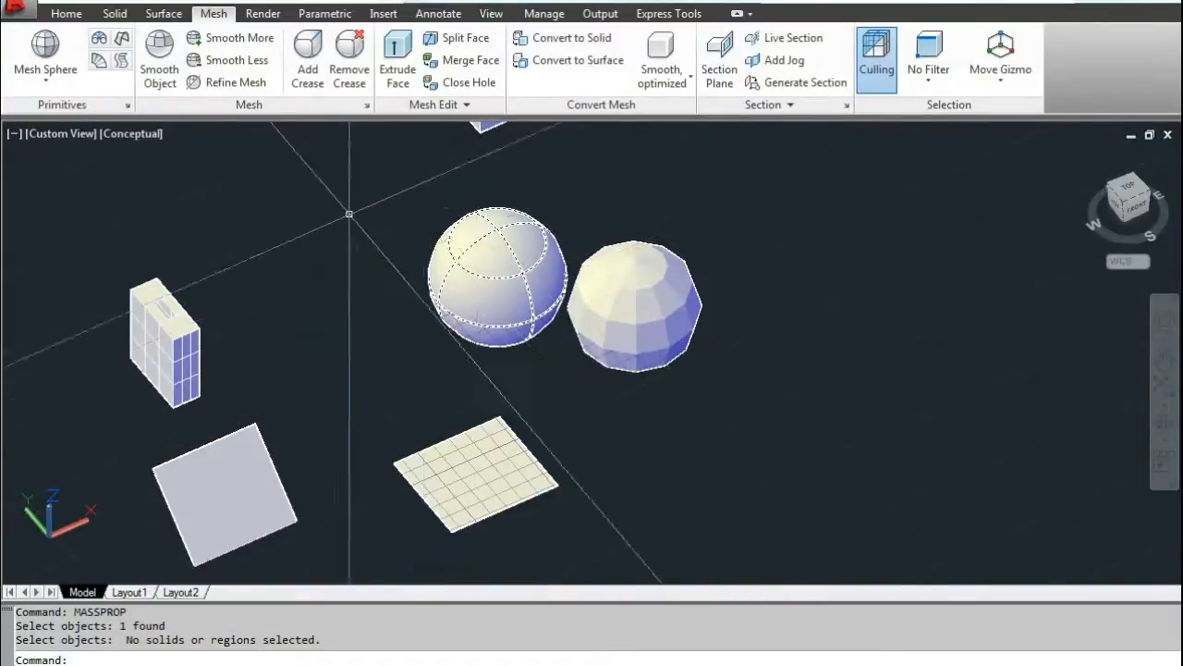
Step: Examine the solid, mesh and surface objects together from several angles and distances to compare the object types
left_click(169, 14)
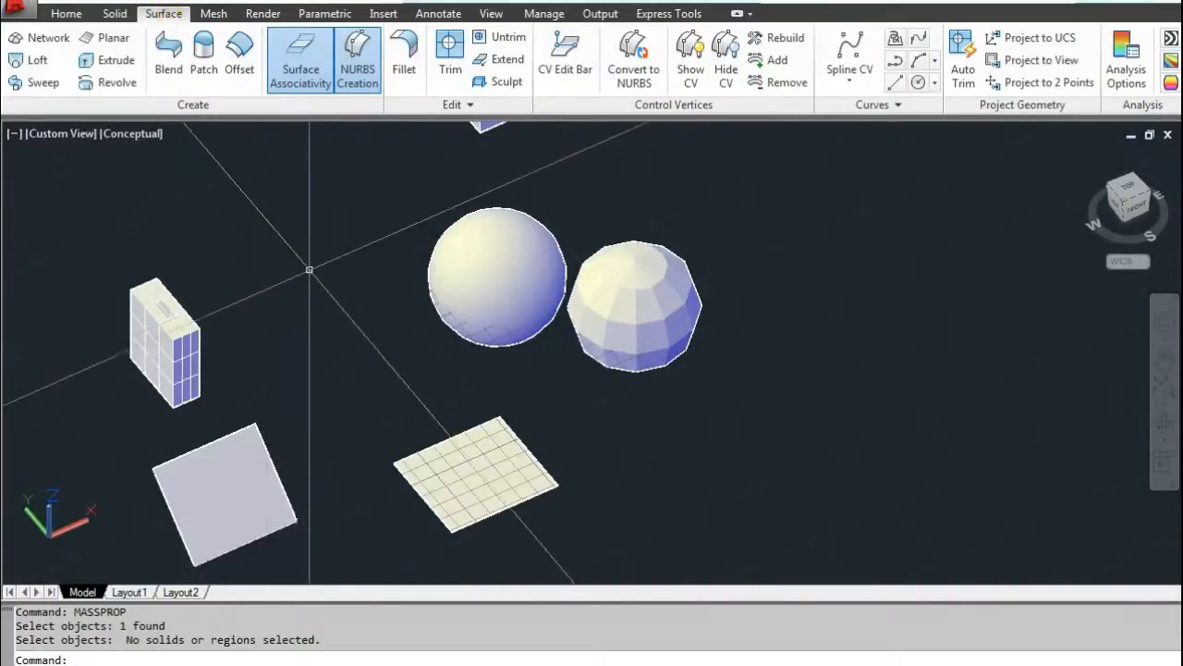
middle_click_drag(342, 269, 503, 332)
scroll(509, 286, "down", 1)
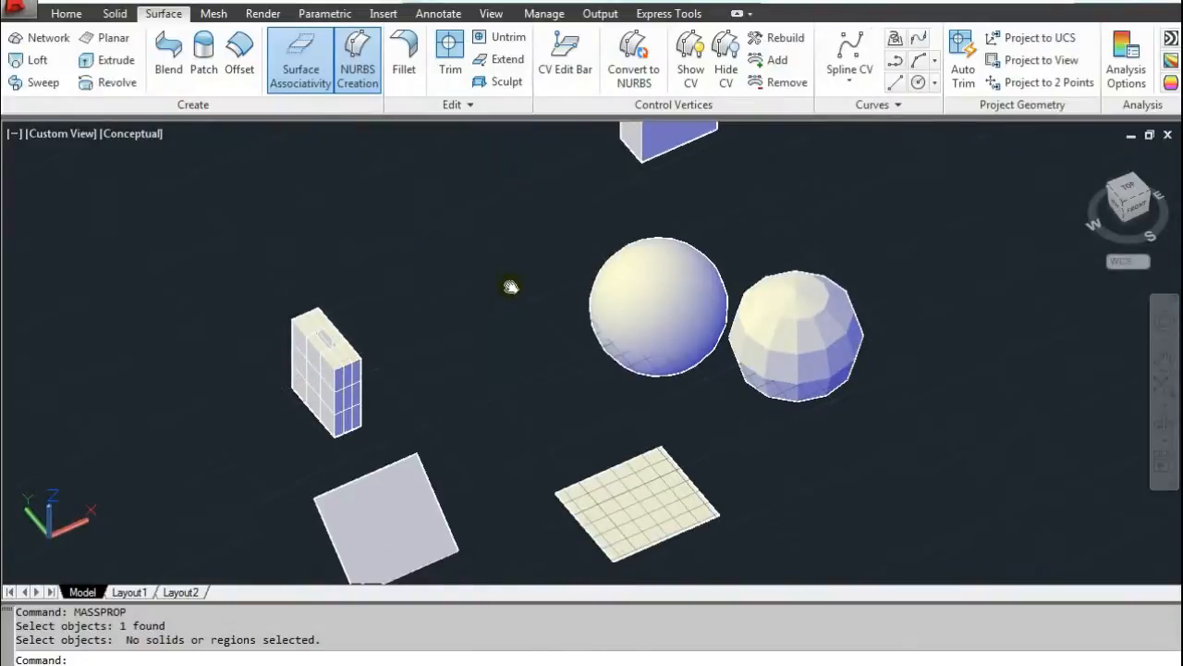
scroll(509, 277, "down", 3)
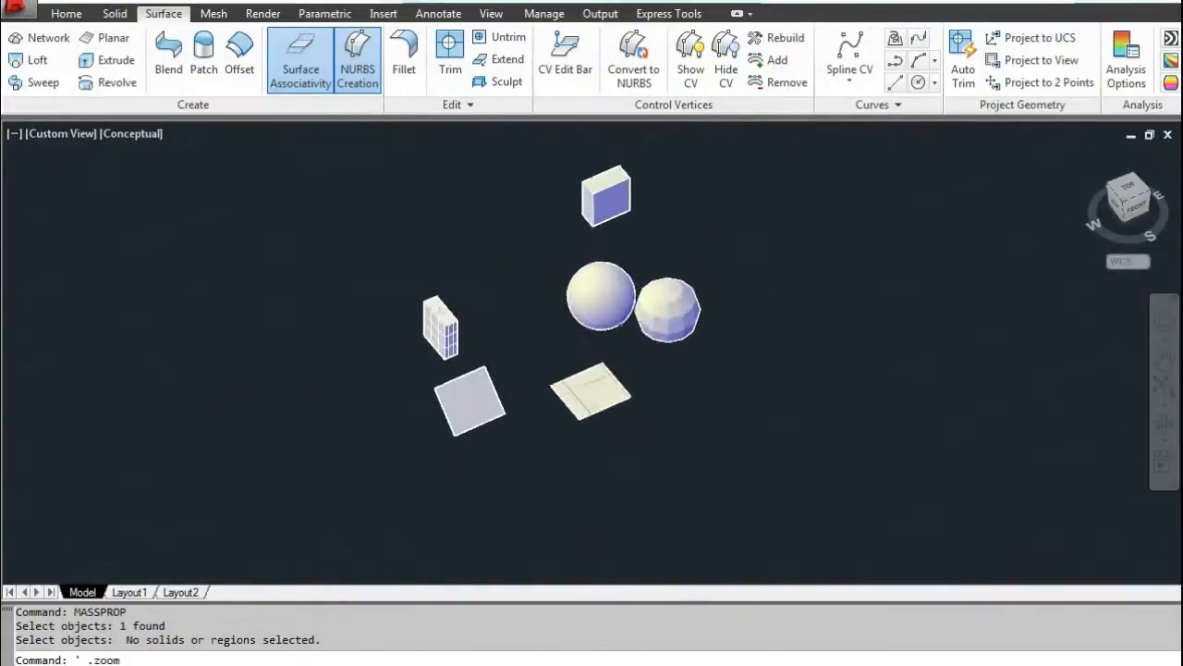
middle_click_drag(607, 360, 618, 360, "shift")
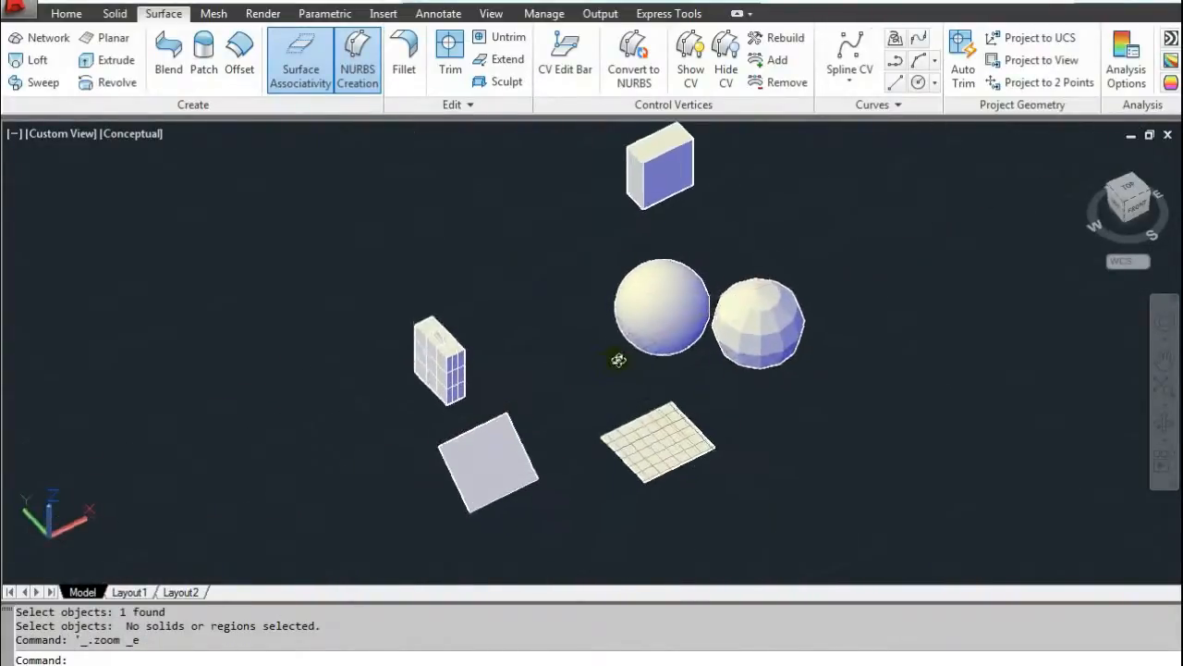
mouse_move(624, 318)
middle_mouse_down("shift")
mouse_move(641, 378)
mouse_move(703, 309)
mouse_move(624, 309)
mouse_move(647, 370)
mouse_move(605, 352)
mouse_move(679, 351)
mouse_move(642, 361)
mouse_move(676, 308)
mouse_move(610, 334)
middle_mouse_up("shift")
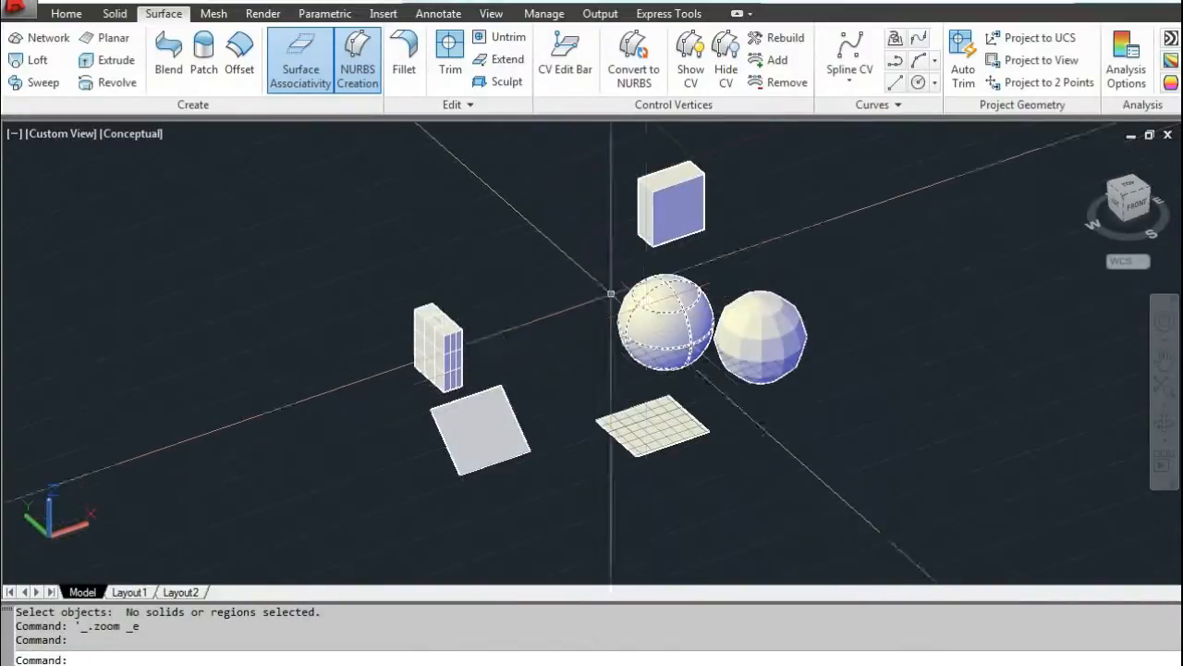
middle_click_drag(539, 312, 561, 286, "shift")
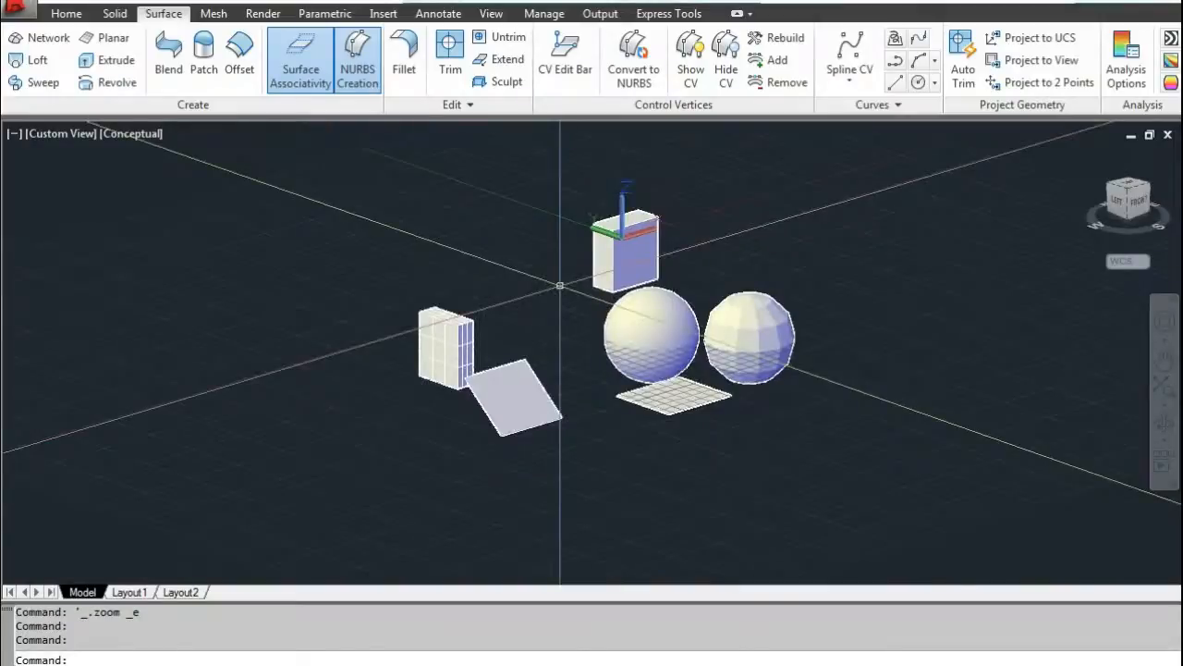
left_click(614, 382)
scroll(614, 383, "up", 2)
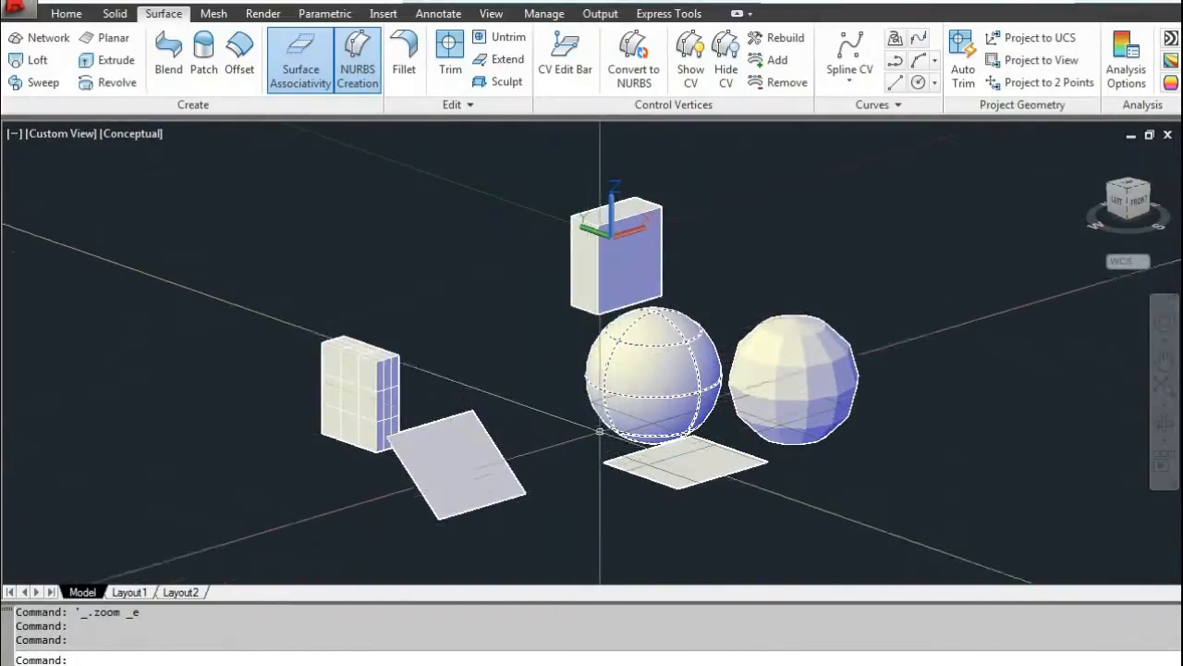
middle_click_drag(590, 363, 544, 351, "shift")
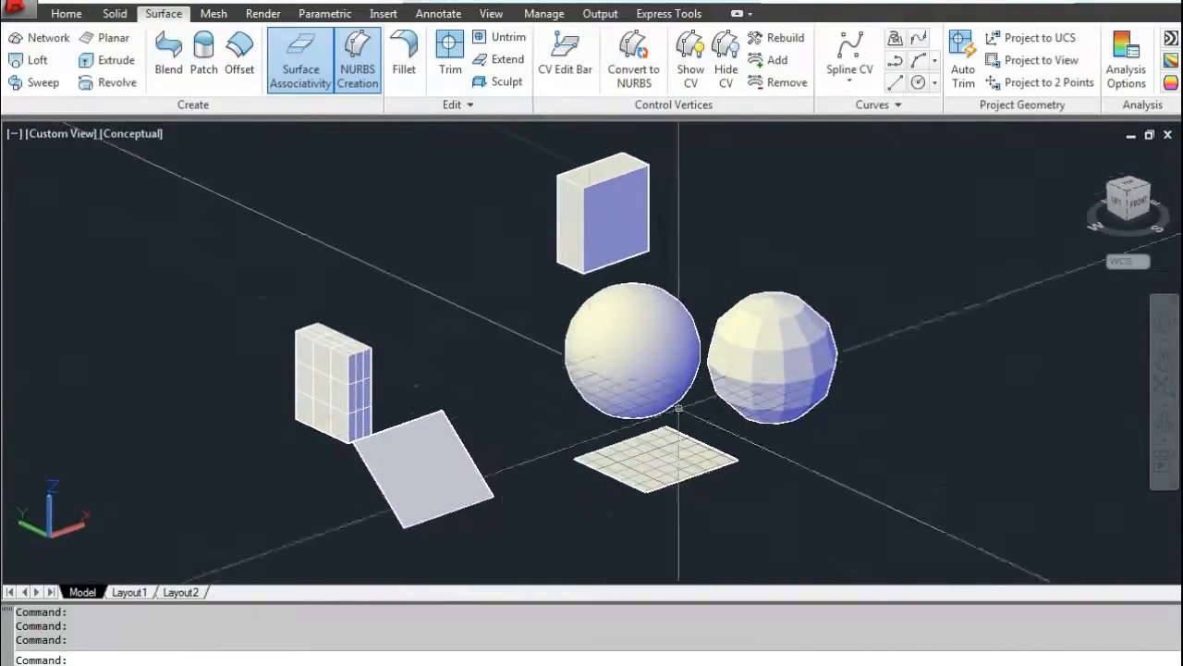
middle_click_drag(626, 344, 590, 334)
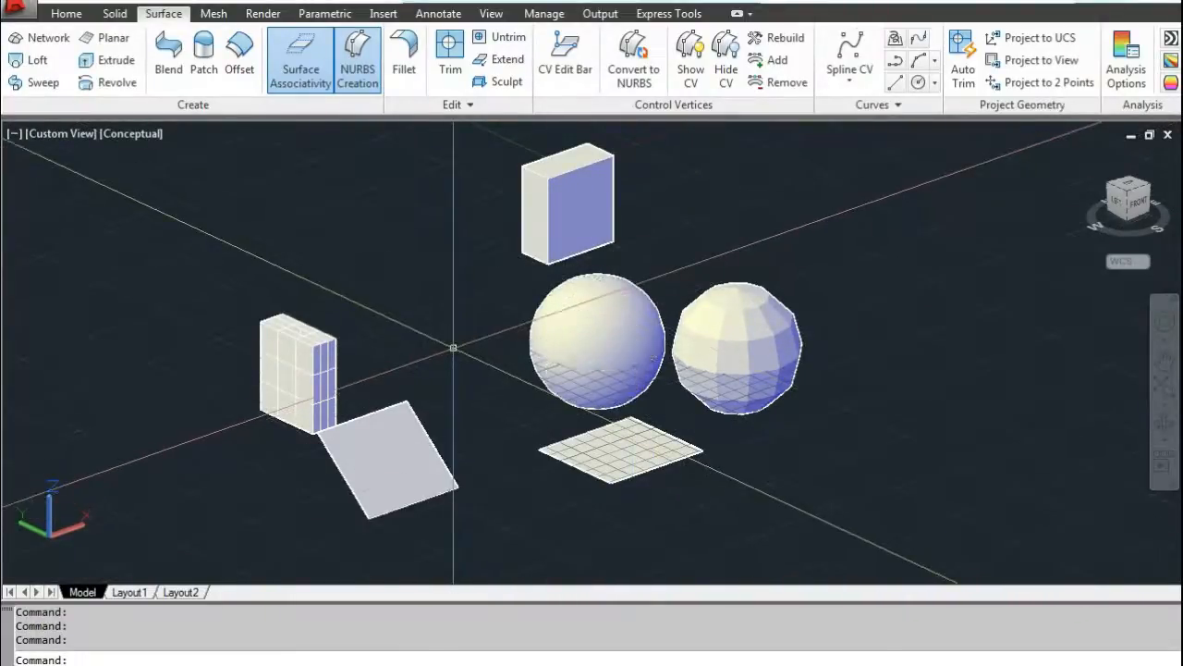
middle_click_drag(500, 370, 475, 421)
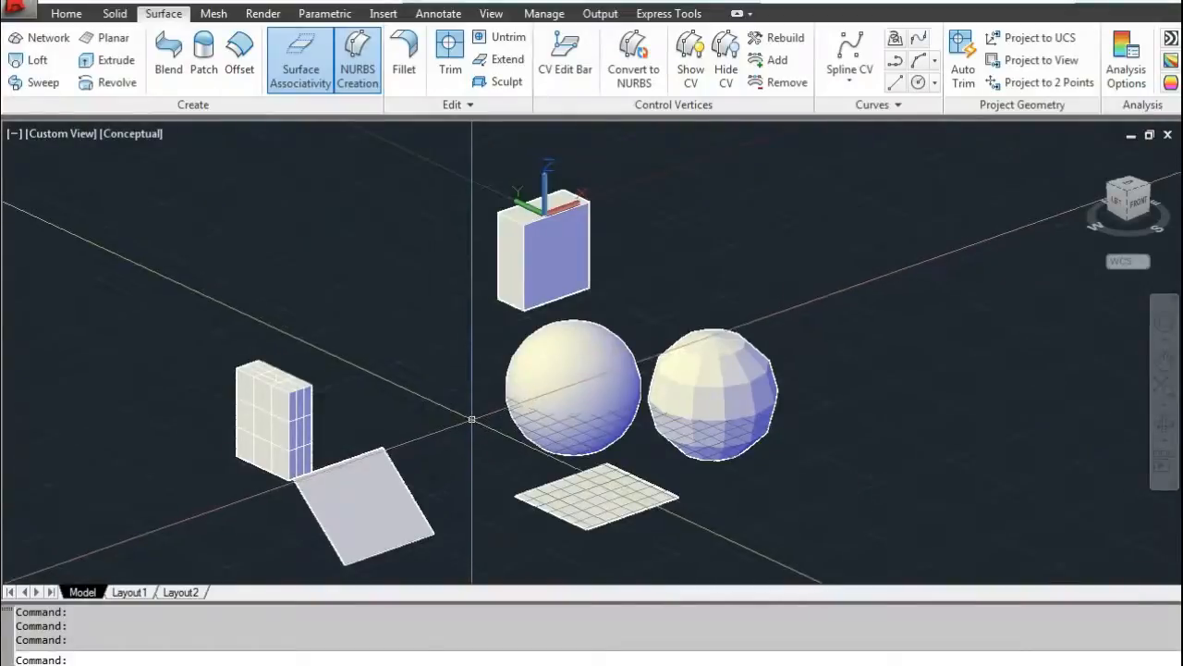
scroll(474, 415, "up", 3)
scroll(481, 391, "down", 4)
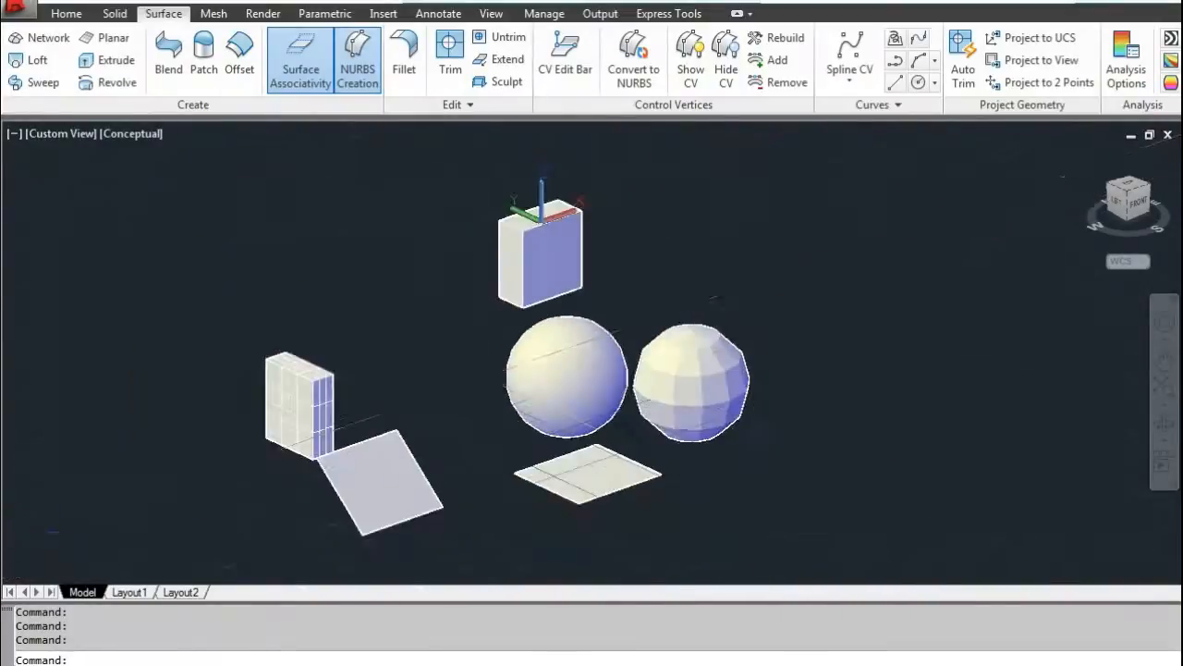
scroll(487, 376, "up", 2)
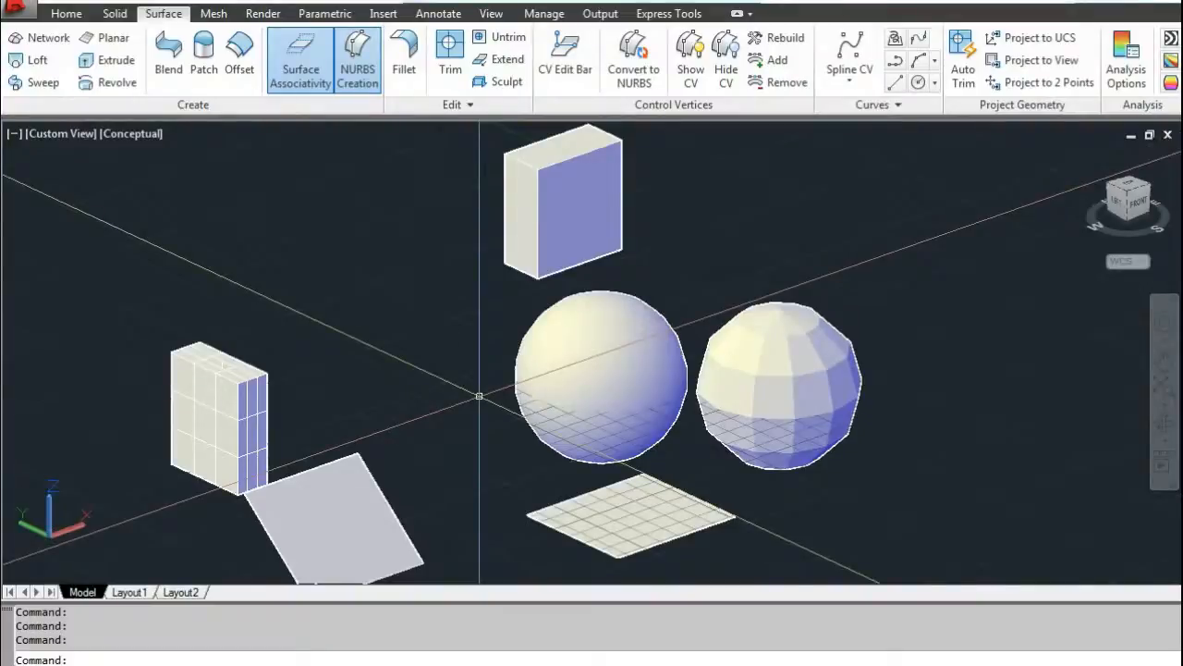
middle_click_drag(490, 389, 512, 360)
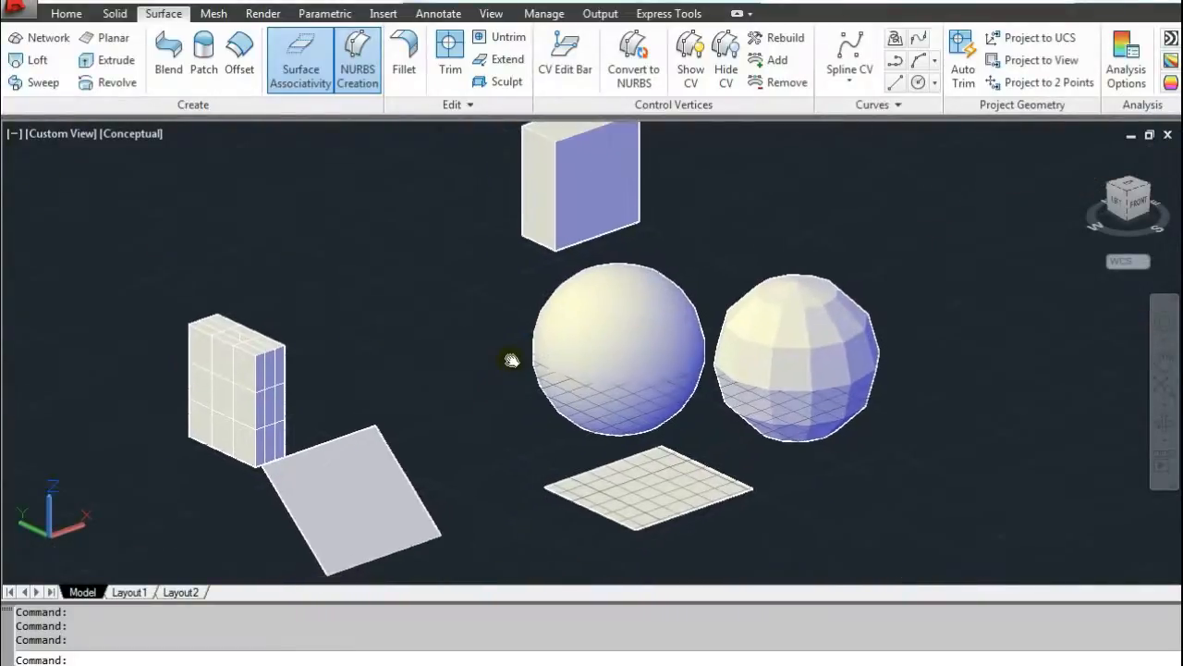